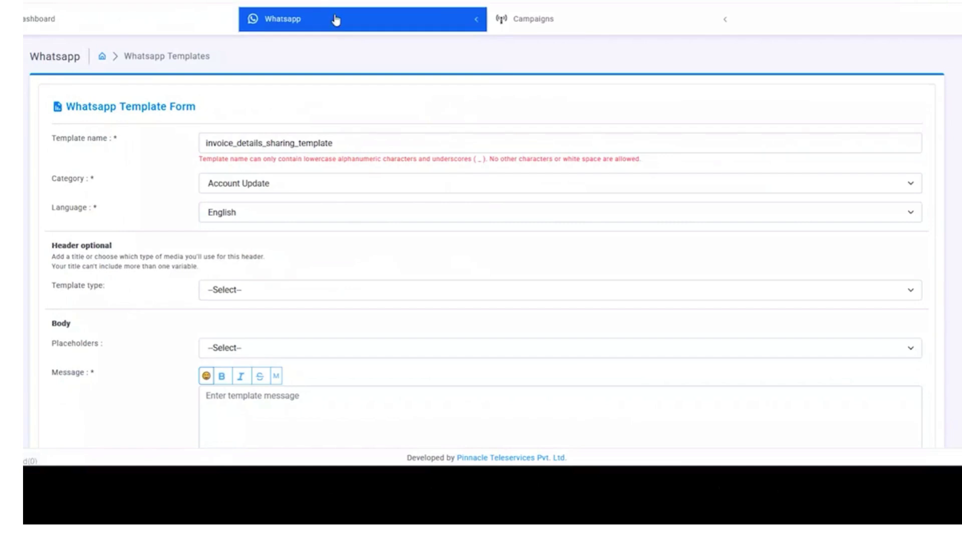
- Start a new WhatsApp template named invoice_details_sharing_template
mouse_move(338, 21)
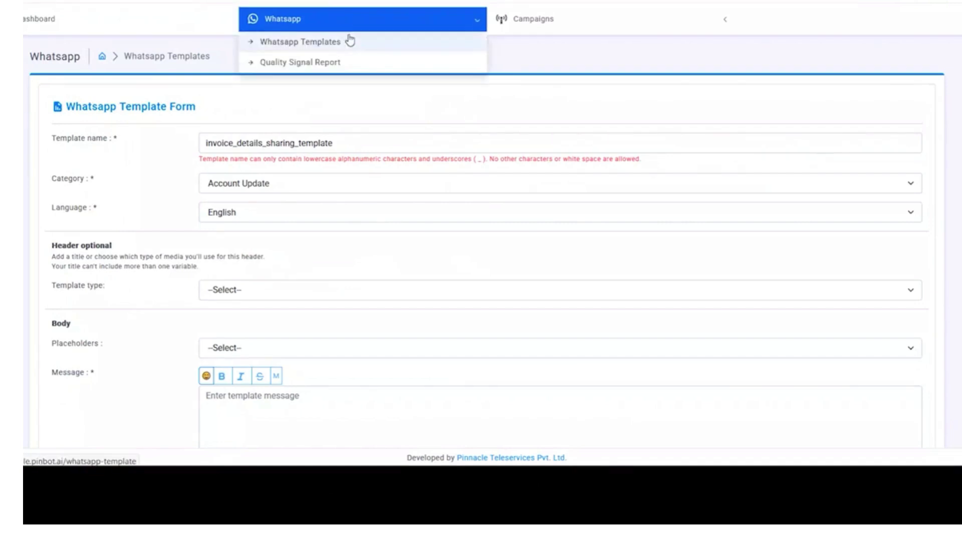
click(352, 44)
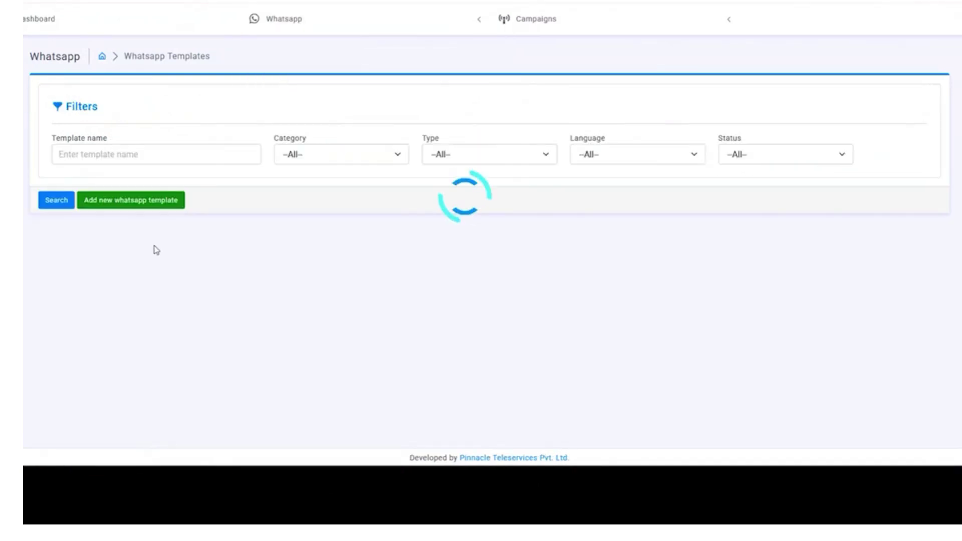
click(172, 198)
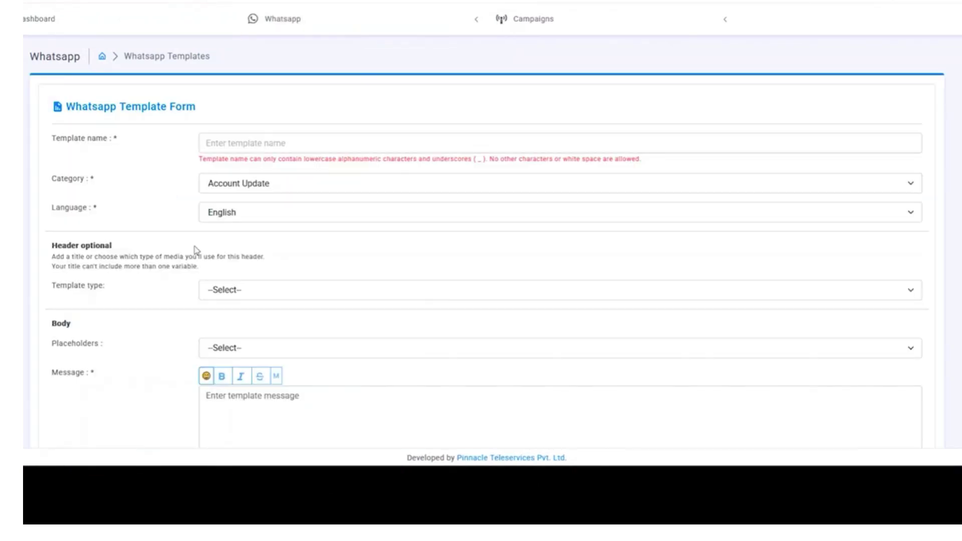
click(301, 145)
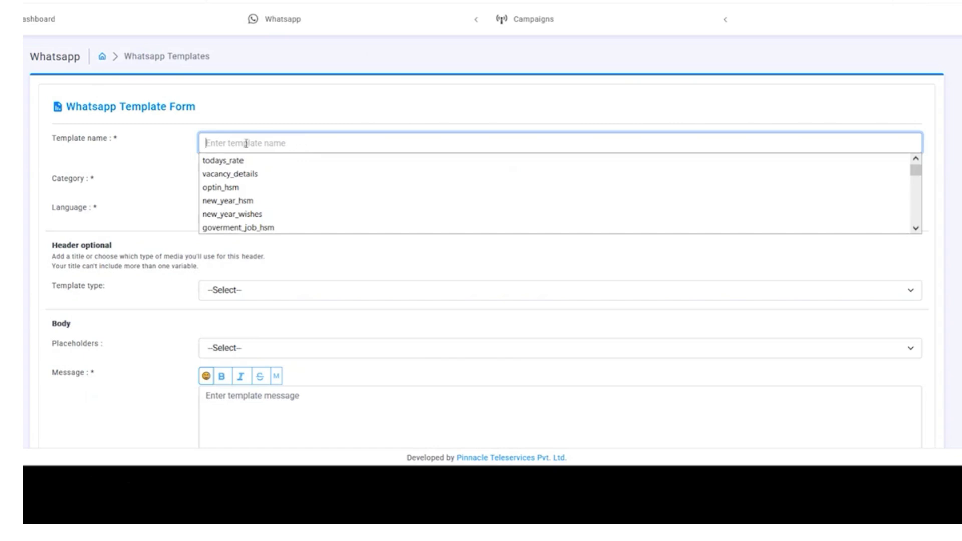
click(173, 175)
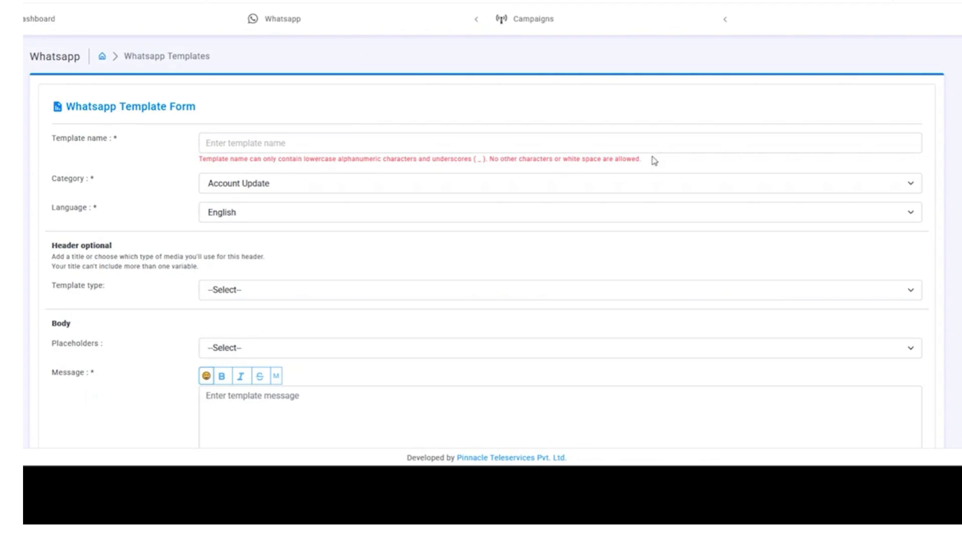
click(299, 146)
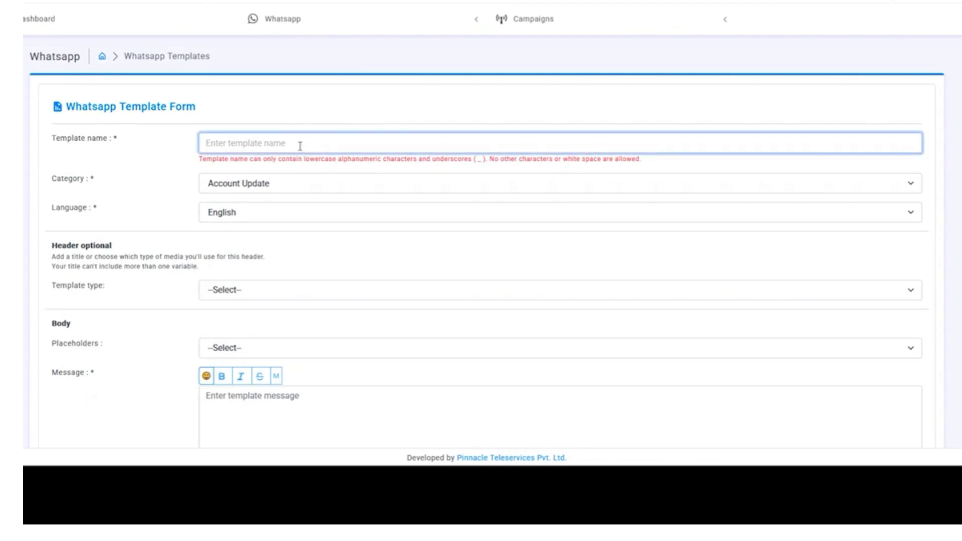
text(invoice_)
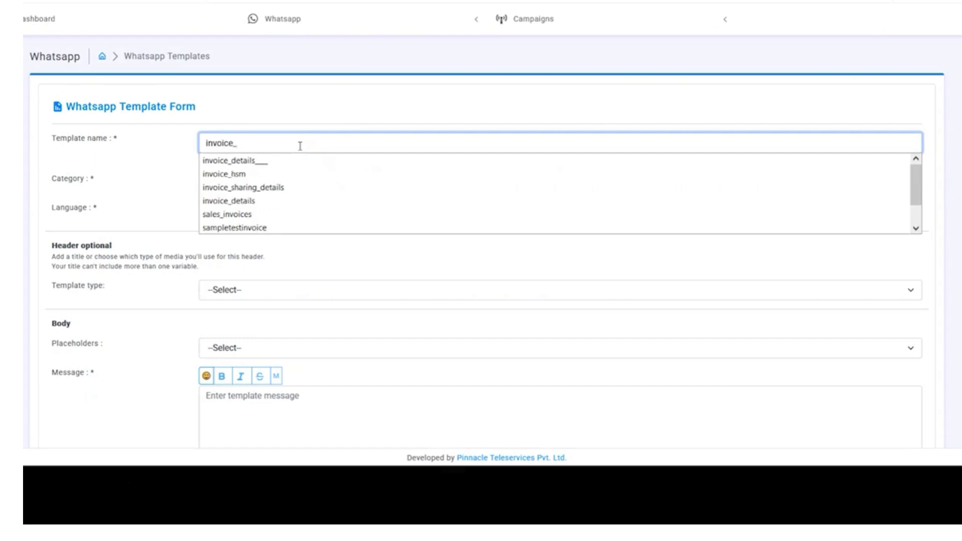
text(details_)
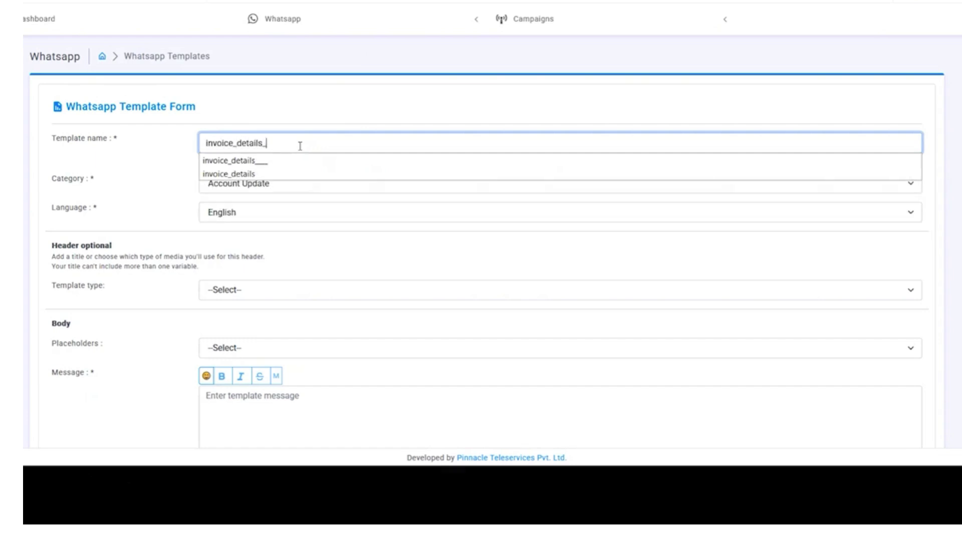
text(sharing_temp)
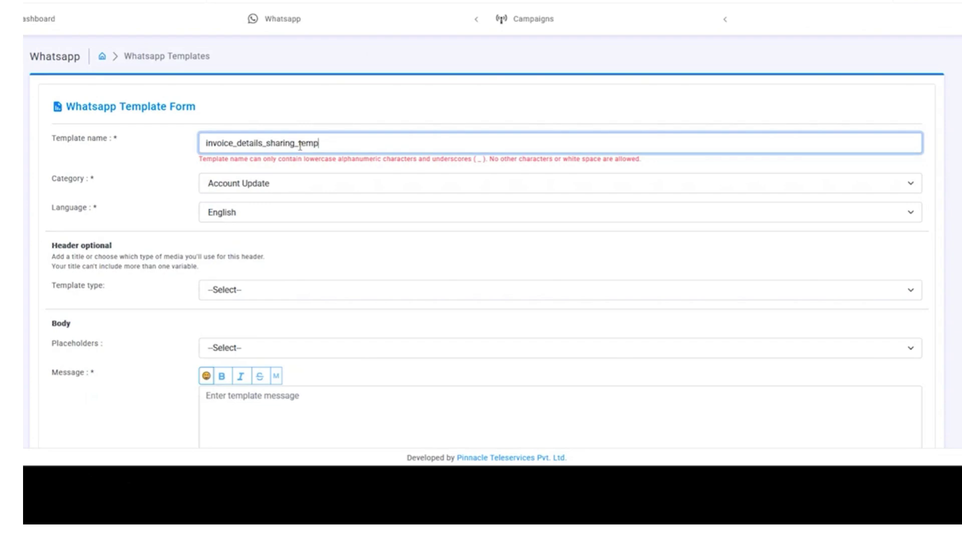
text(late)
click(85, 196)
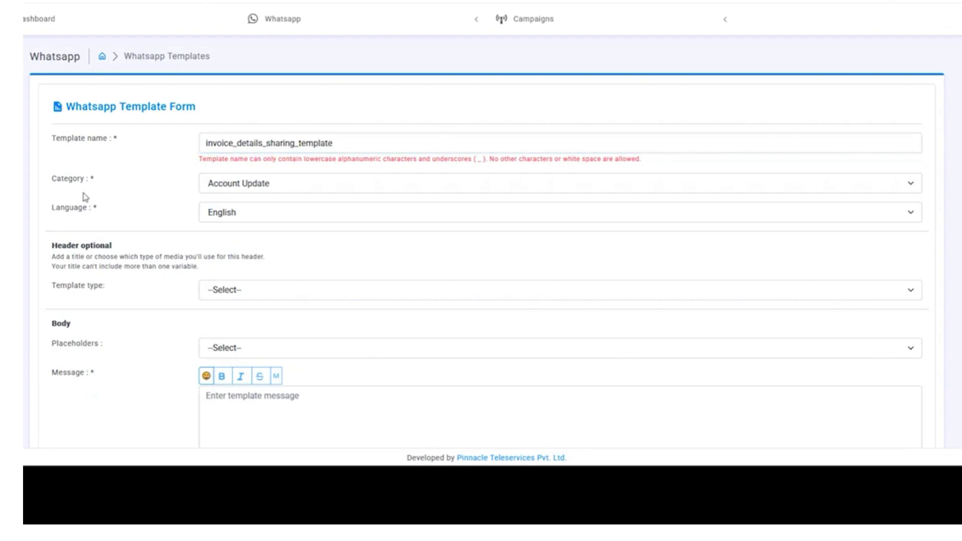
- Set the template category to Payment Update and keep English as the language
click(242, 189)
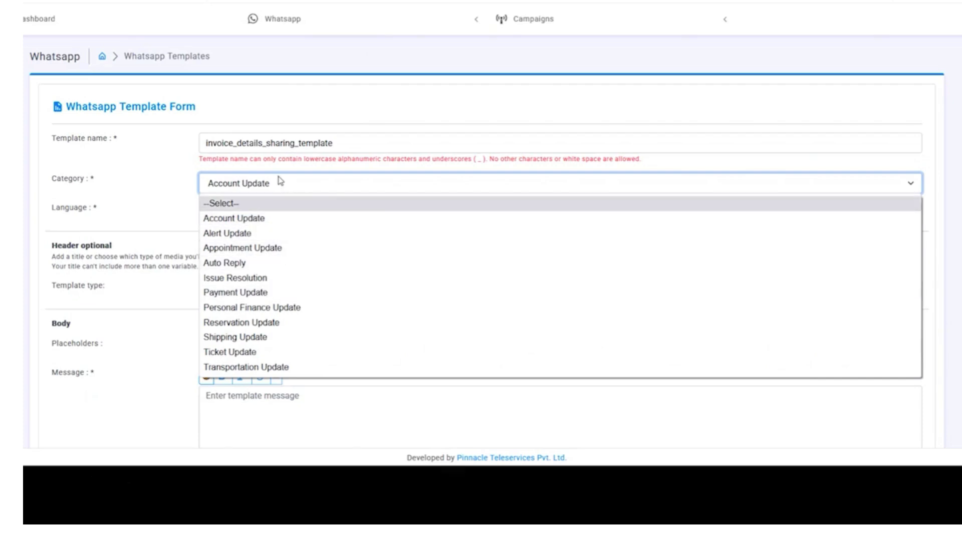
click(260, 296)
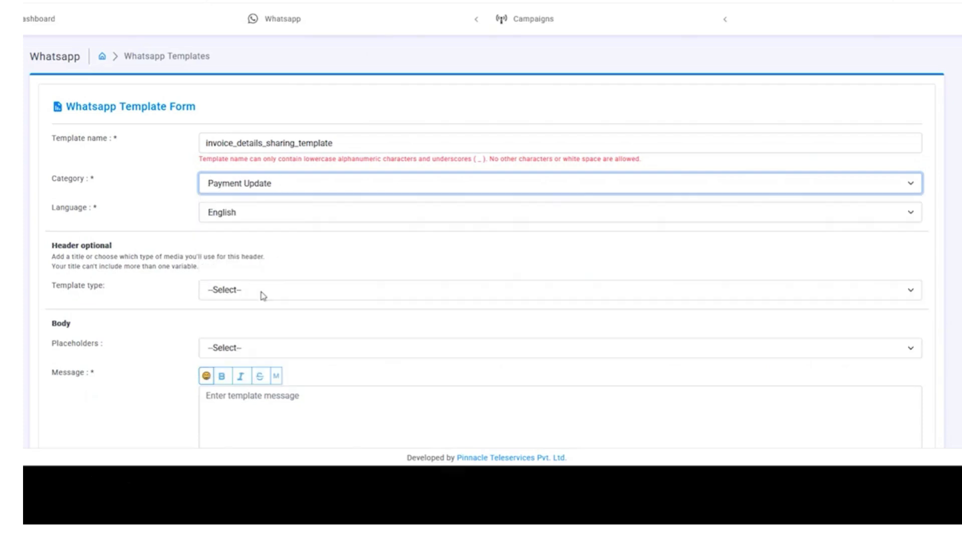
click(223, 221)
scroll(268, 337, down, 5)
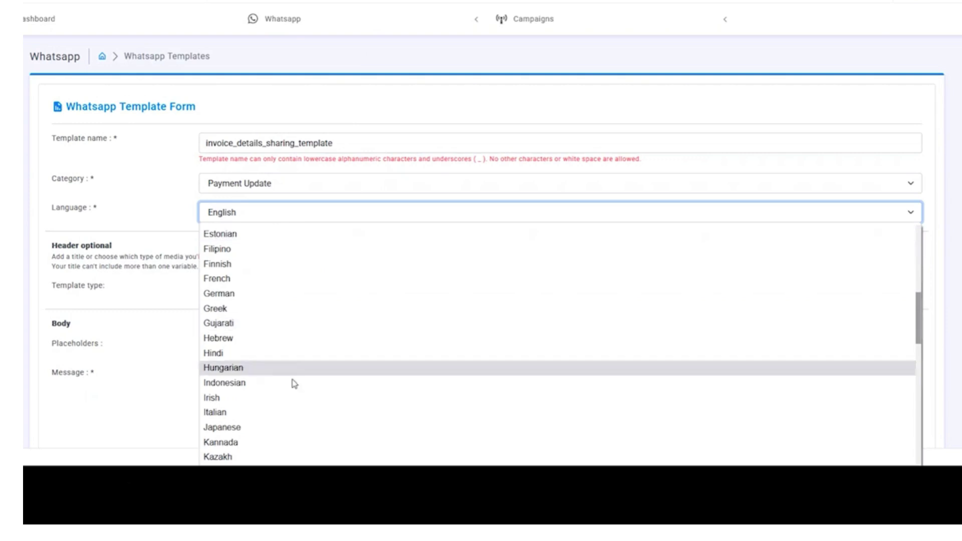
scroll(309, 268, up, 1)
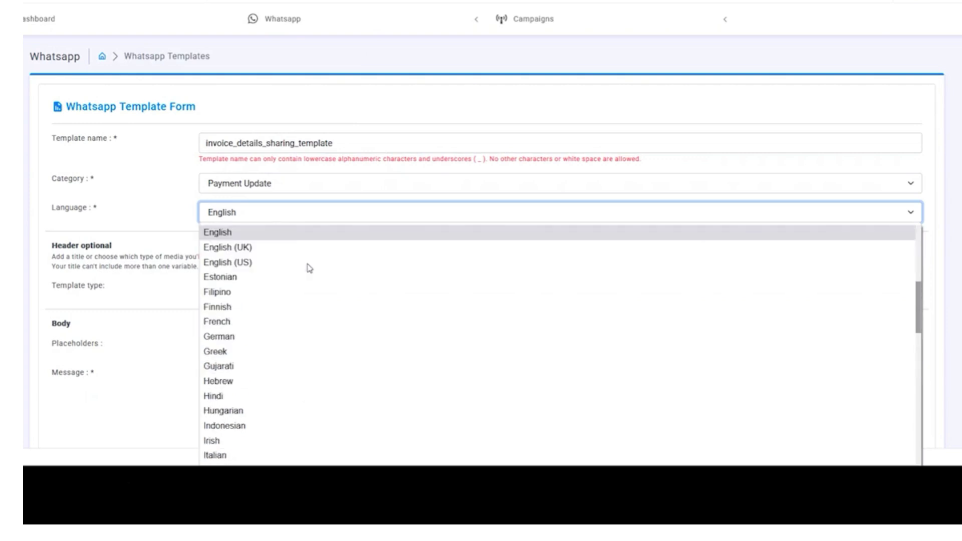
click(279, 233)
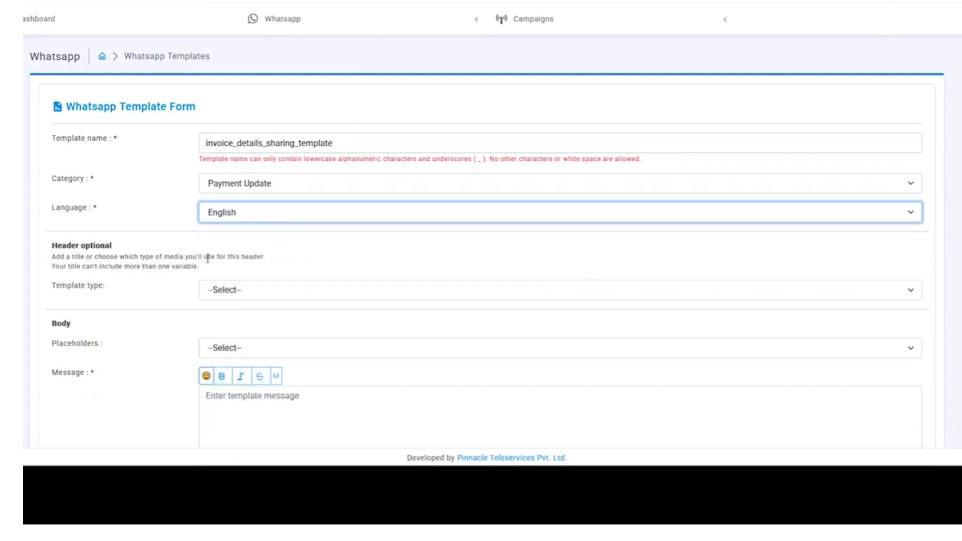
scroll(208, 258, down, 1)
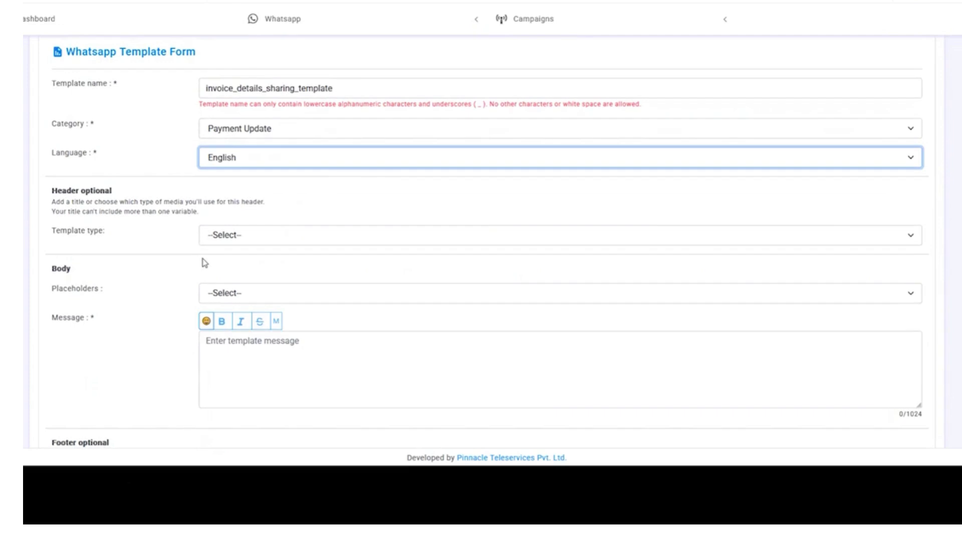
click(53, 189)
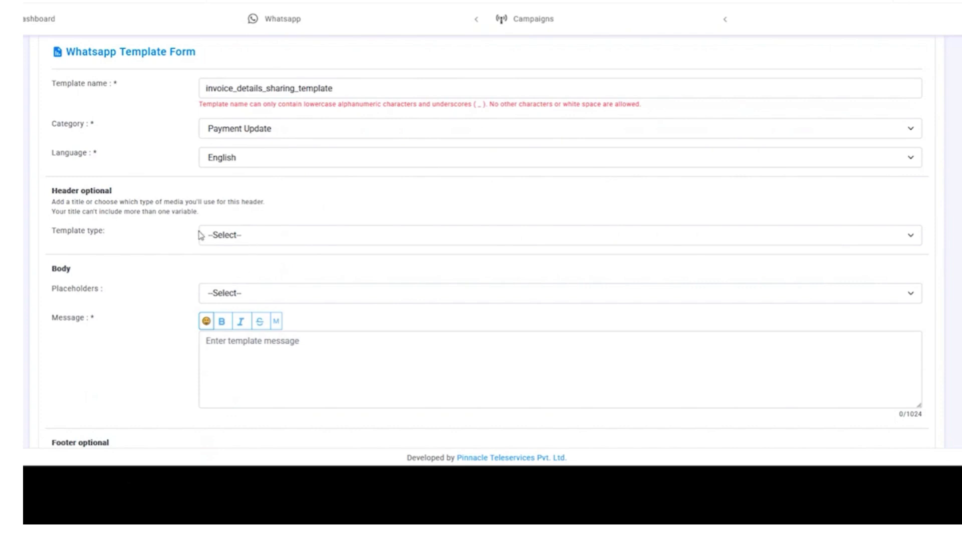
- Make the header a Text header reading 'Invoice Details Sharin'
click(233, 235)
click(244, 270)
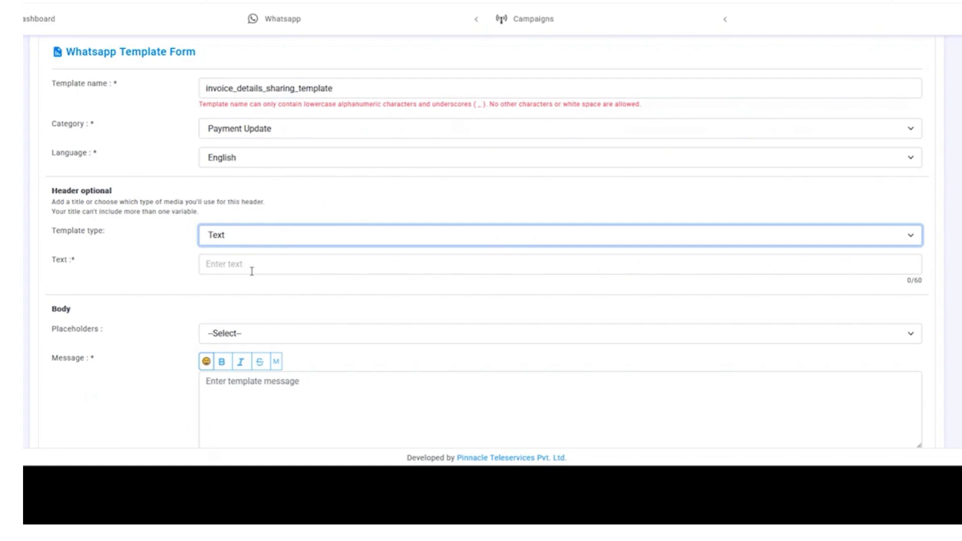
click(251, 271)
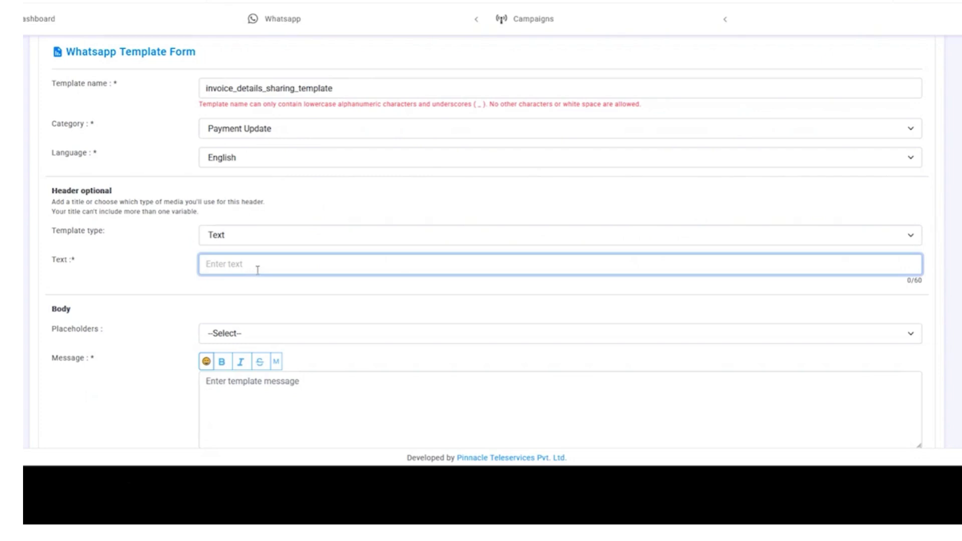
text(Invoice Details Sharing)
triple_click(257, 265)
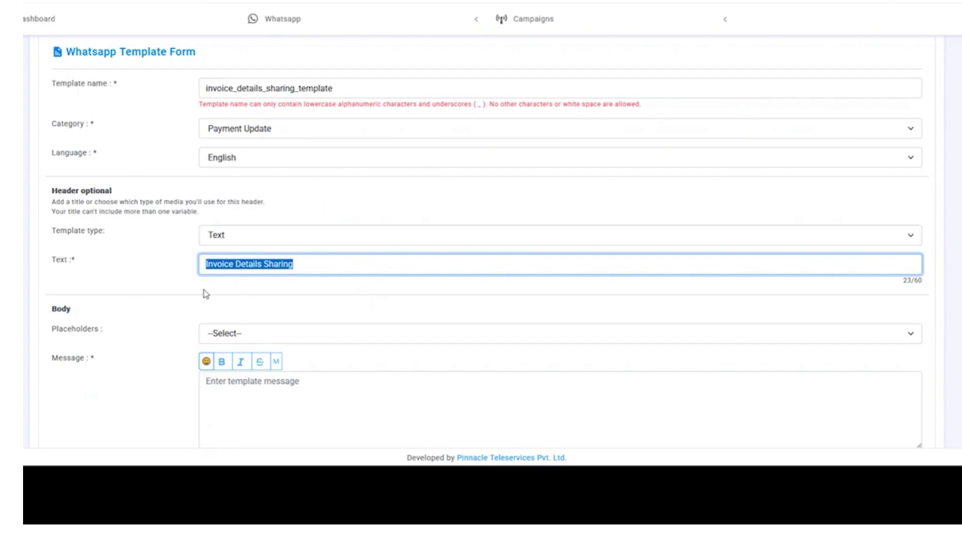
click(146, 263)
- Switch the header type from Text to Media
click(234, 237)
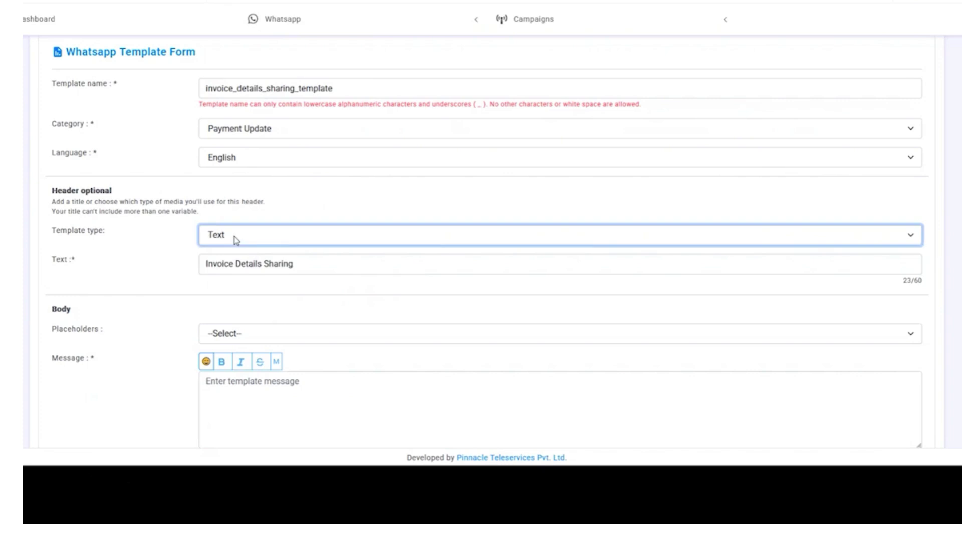
click(239, 289)
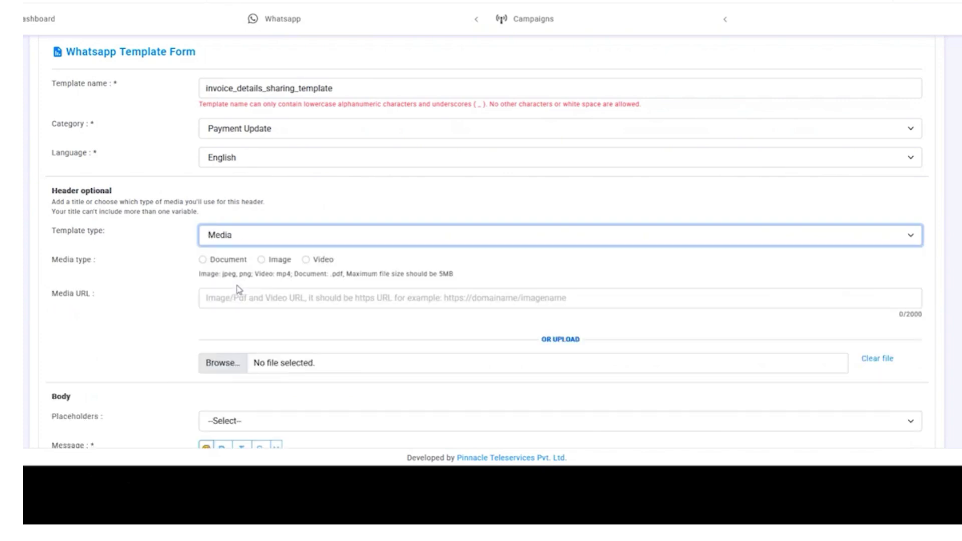
click(232, 240)
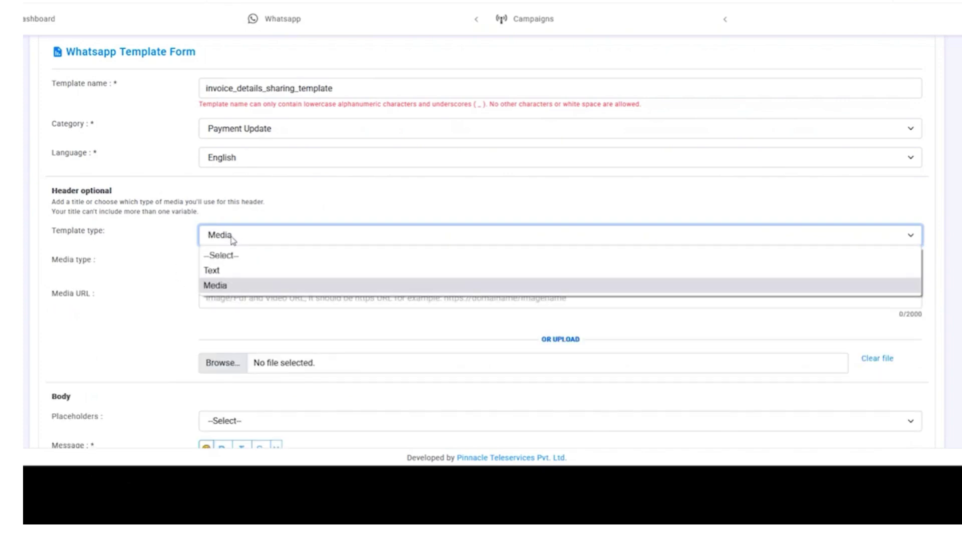
click(242, 287)
scroll(119, 191, down, 2)
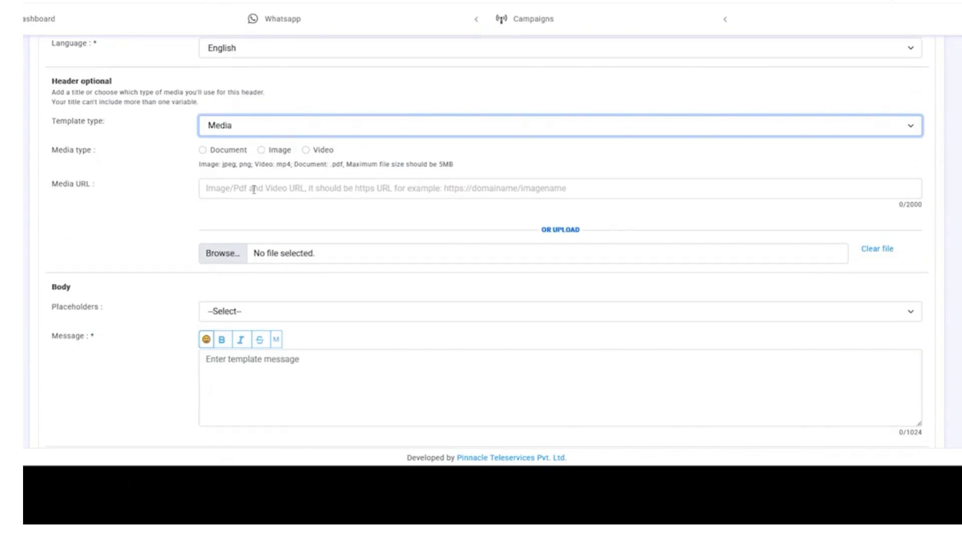
- Choose Document media and attach FAQ_Document.pdf as the header file
click(203, 151)
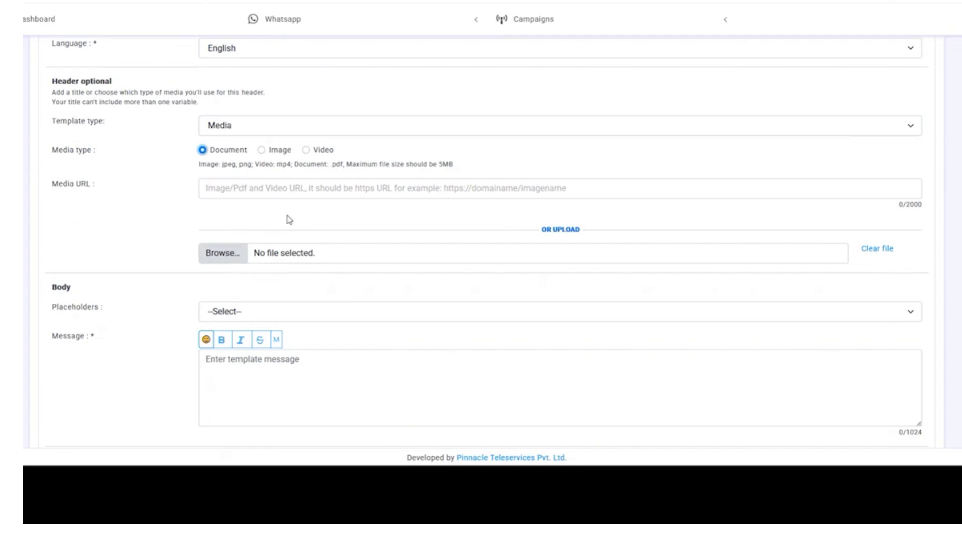
click(277, 187)
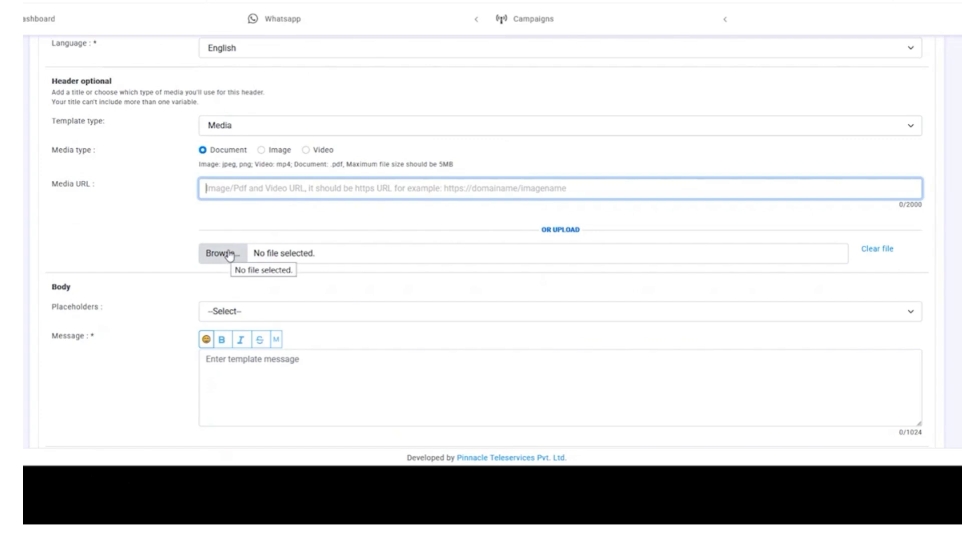
click(228, 254)
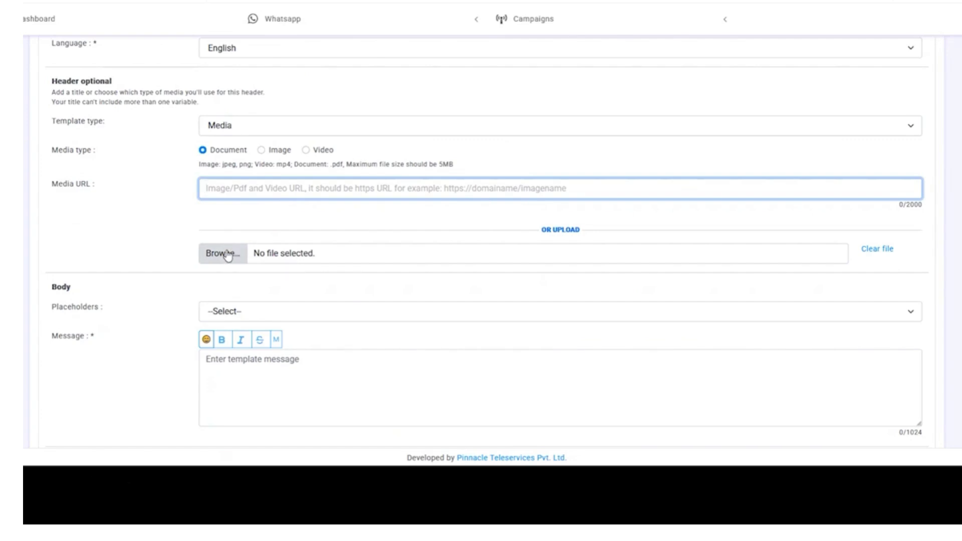
click(229, 255)
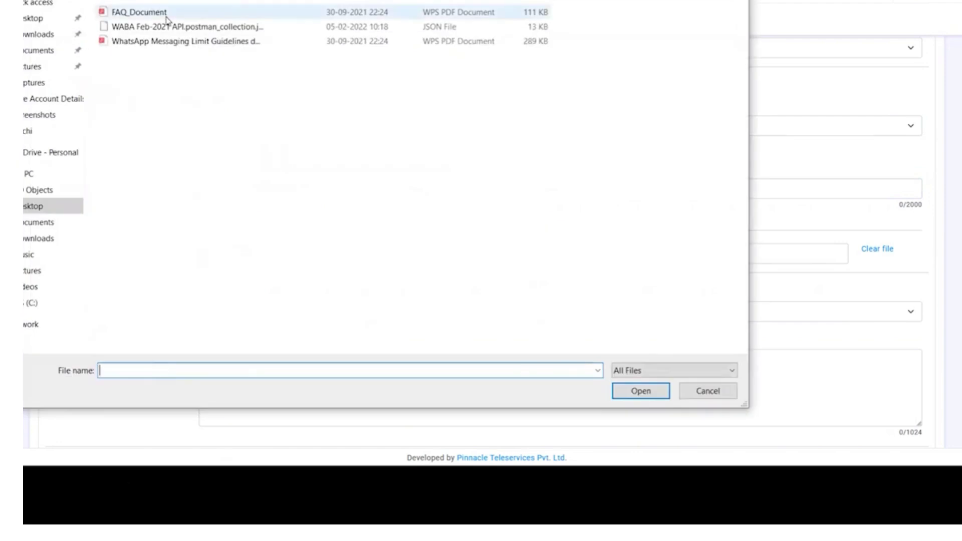
double_click(166, 12)
scroll(193, 237, up, 1)
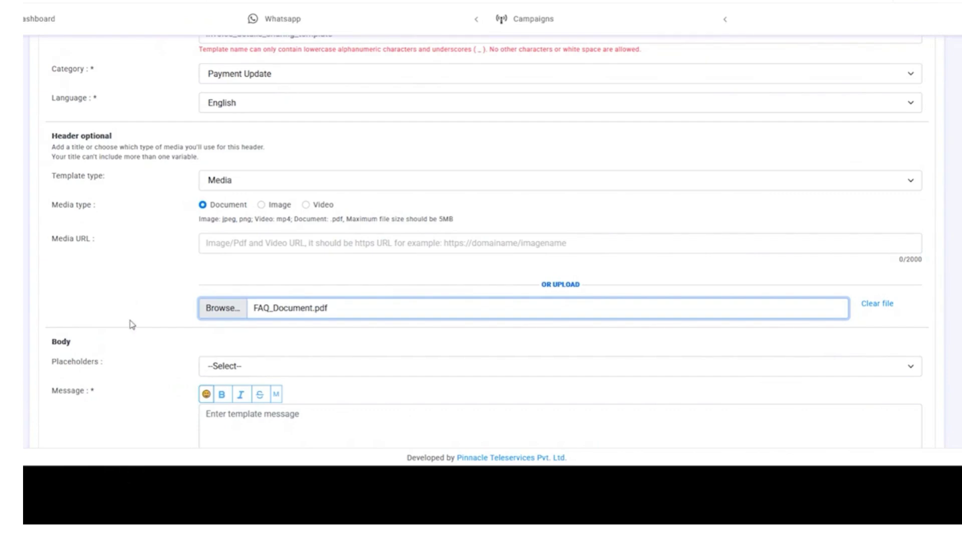
scroll(163, 275, up, 2)
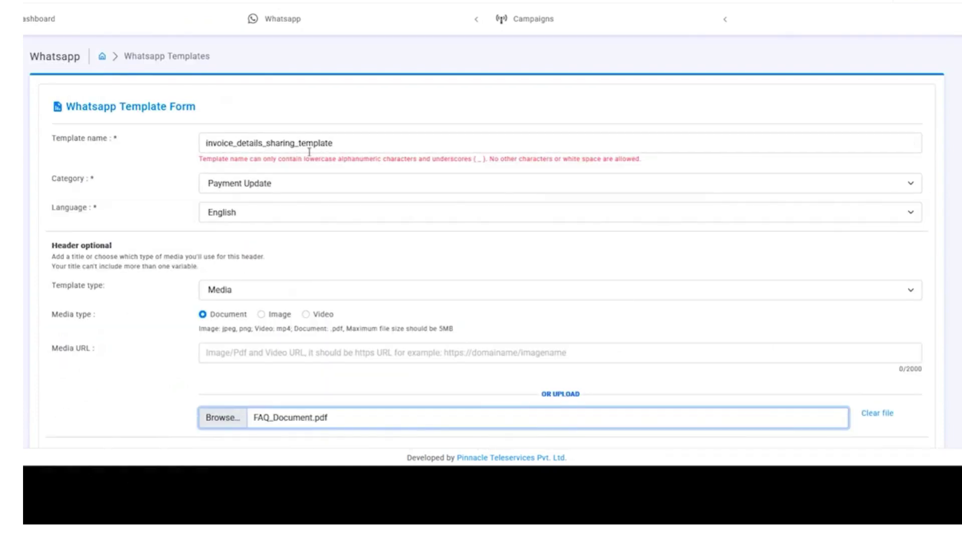
scroll(314, 264, down, 1)
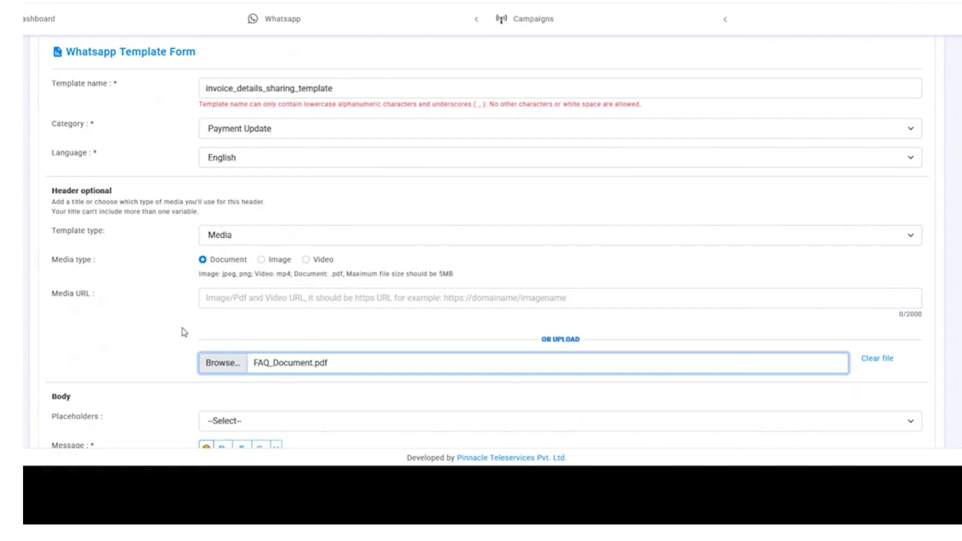
scroll(184, 337, down, 4)
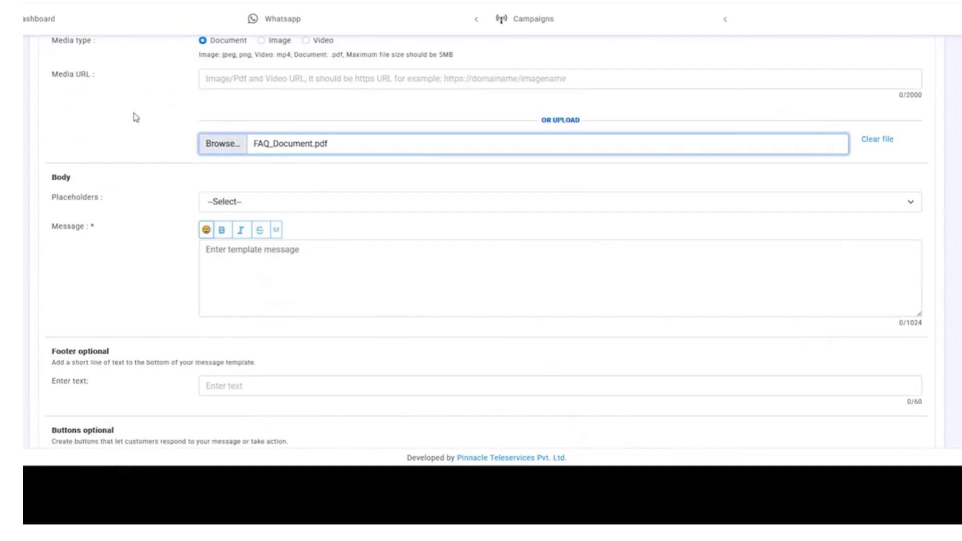
scroll(132, 82, up, 1)
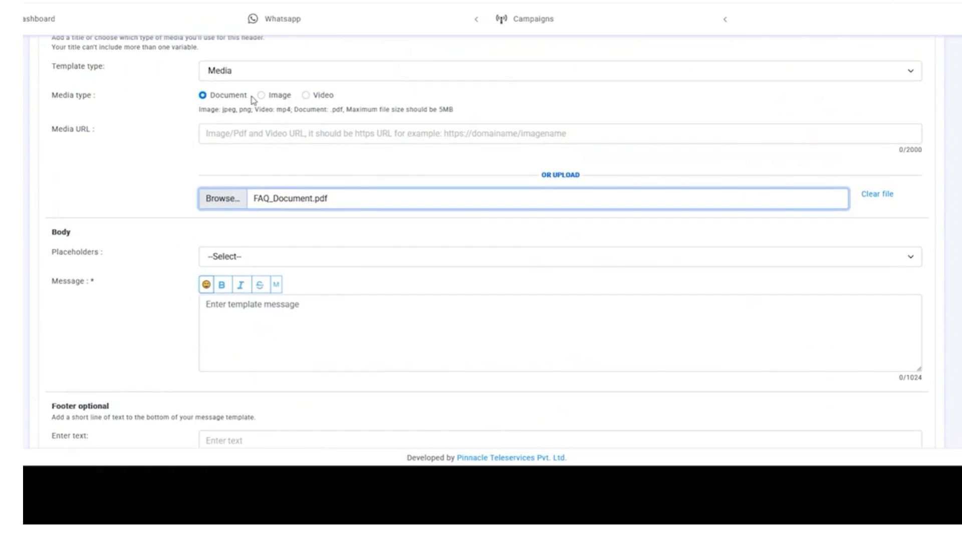
click(326, 106)
triple_click(326, 106)
click(126, 200)
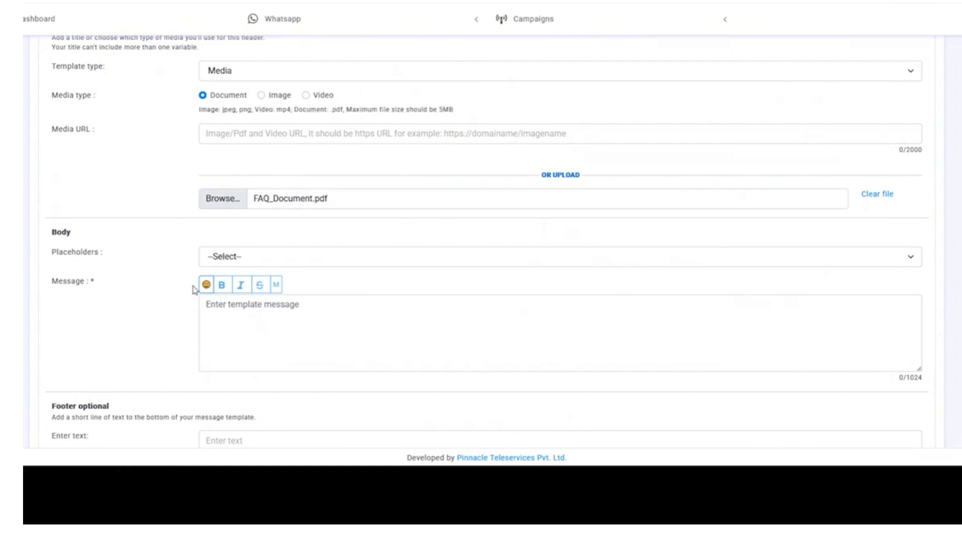
scroll(193, 283, down, 1)
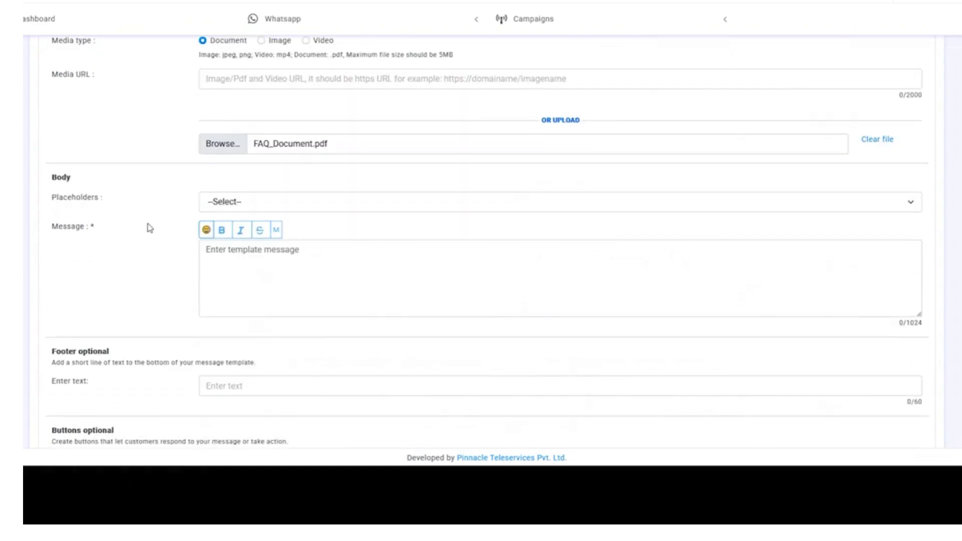
- Write the greeting 'Dear Customer' followed by a smiley emoji in the message body
click(269, 259)
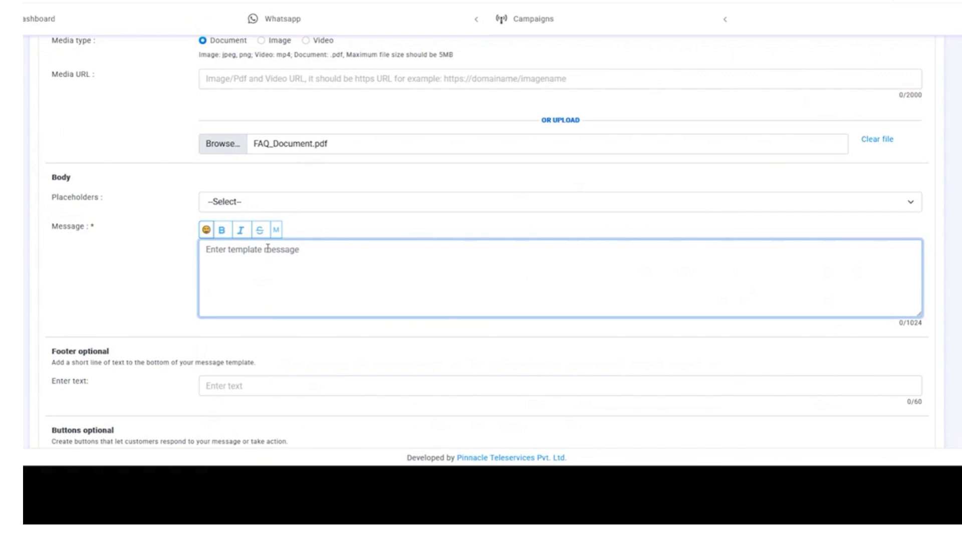
text(Dear Customer)
click(206, 229)
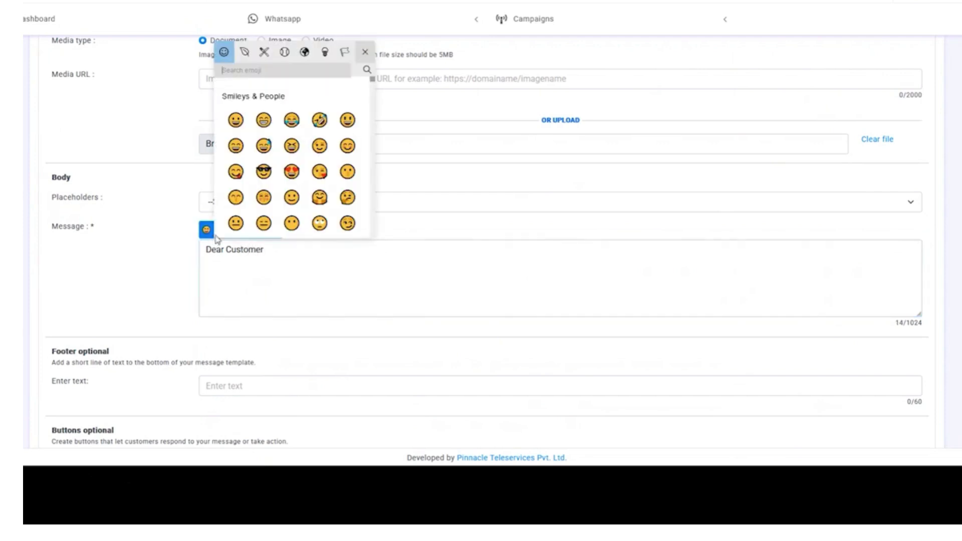
click(235, 120)
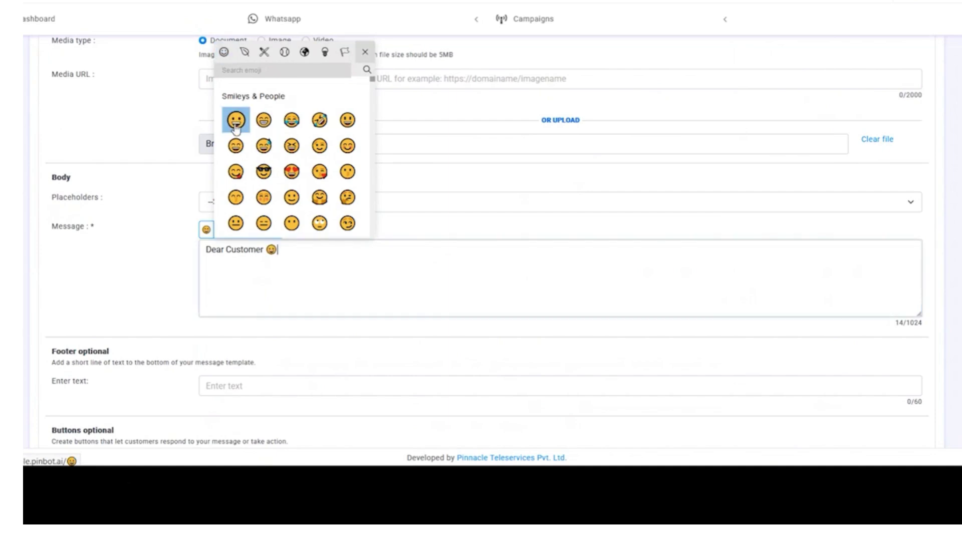
click(304, 254)
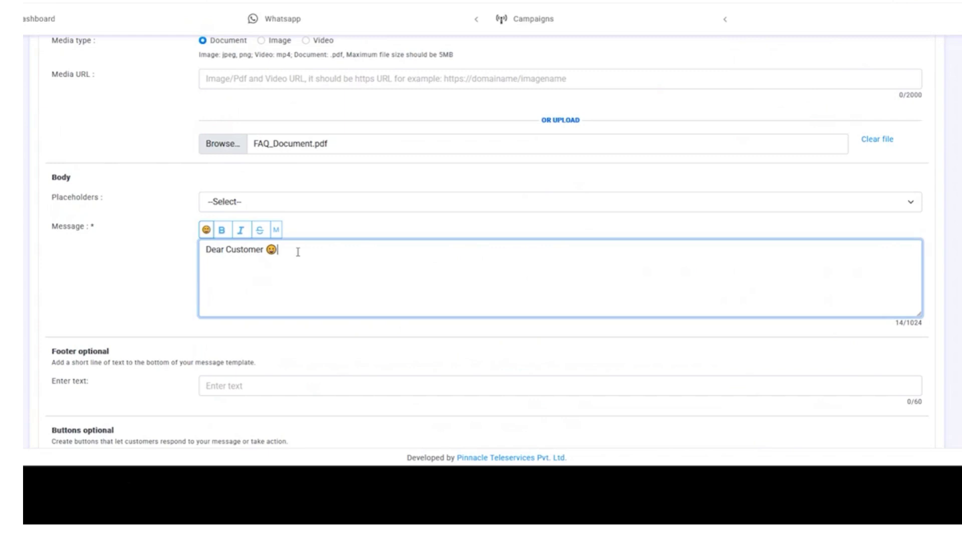
- Add 'Thanks for visiting our Store.' and 'Please download the copy of your invoice.', then select 'Customer'
key(Return)
key(Return)
text(Thanks for visiting )
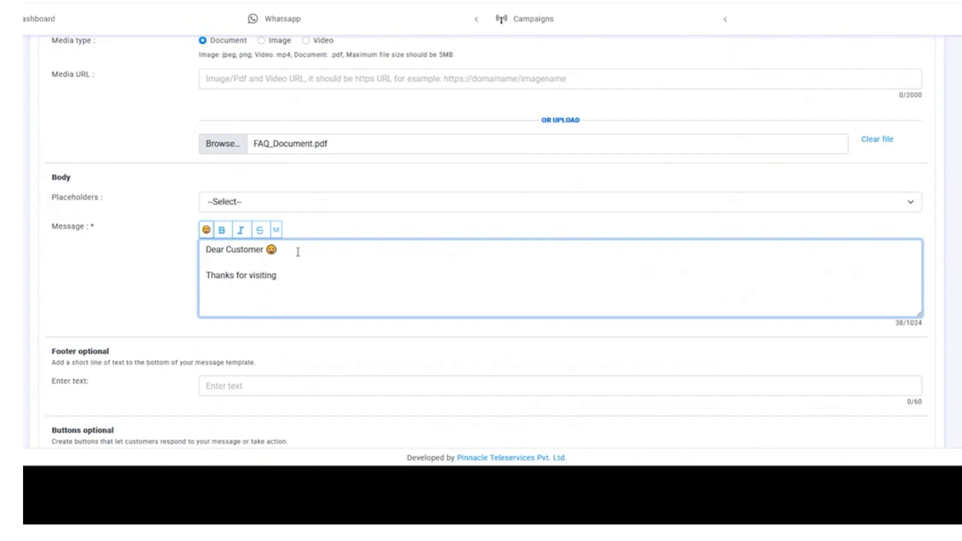
text(our Store.  )
text(Please)
text( download th)
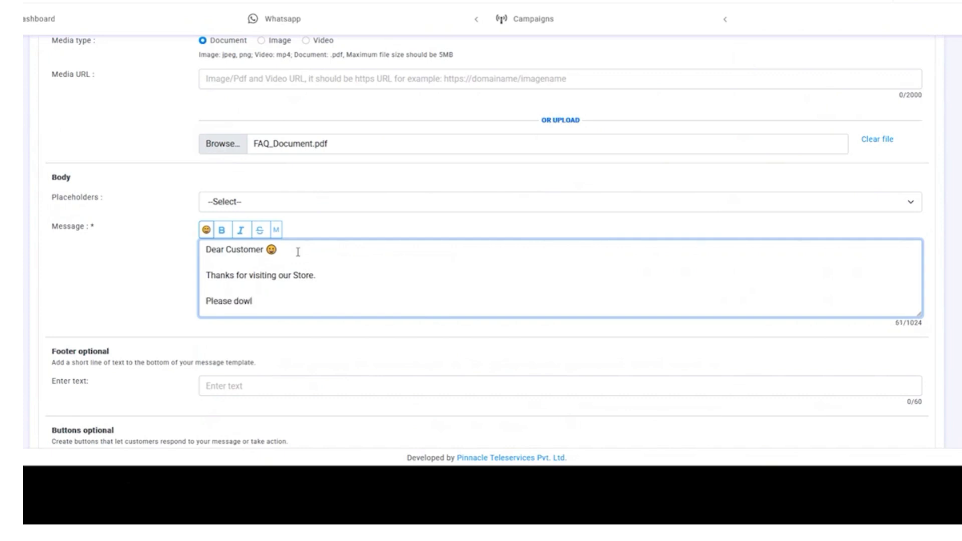
text(e copy of your)
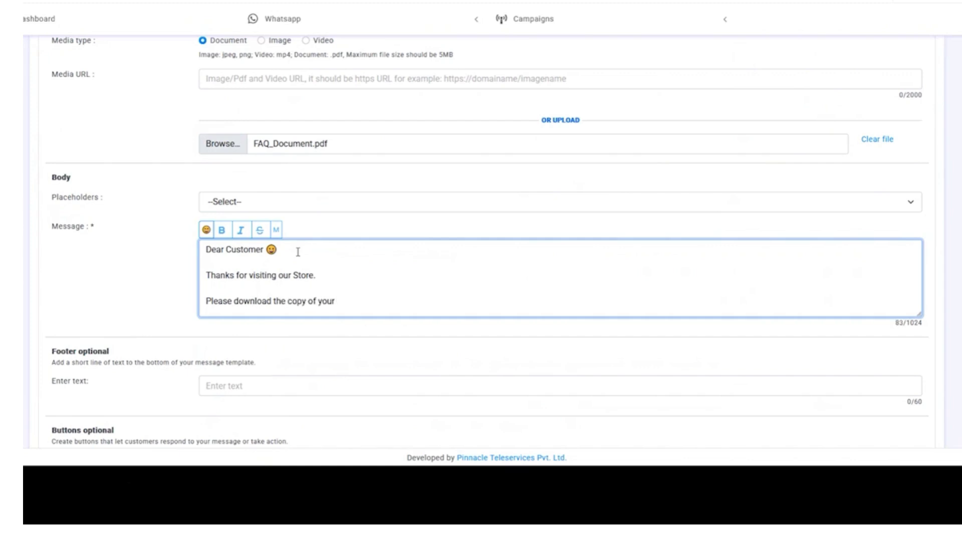
text( invoice.)
key(Return)
key(Return)
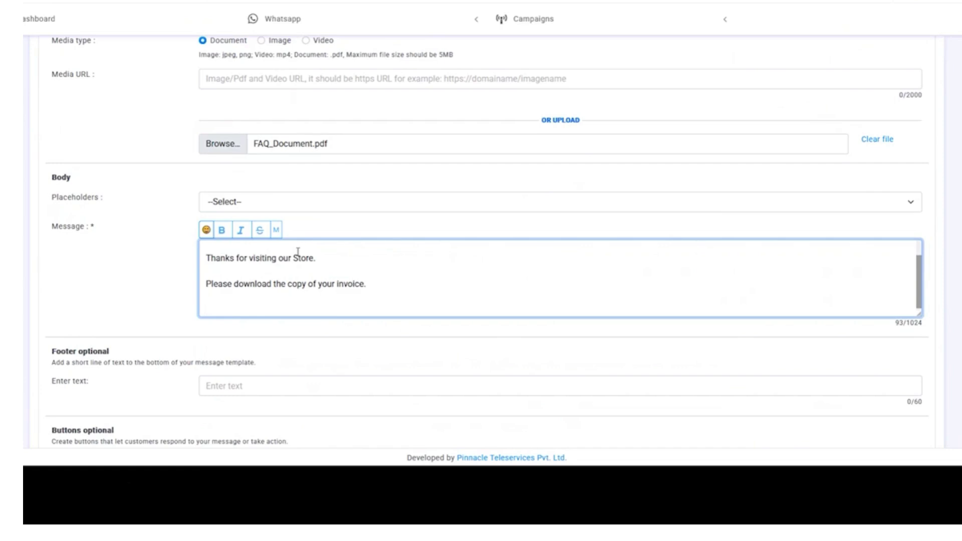
key(BackSpace)
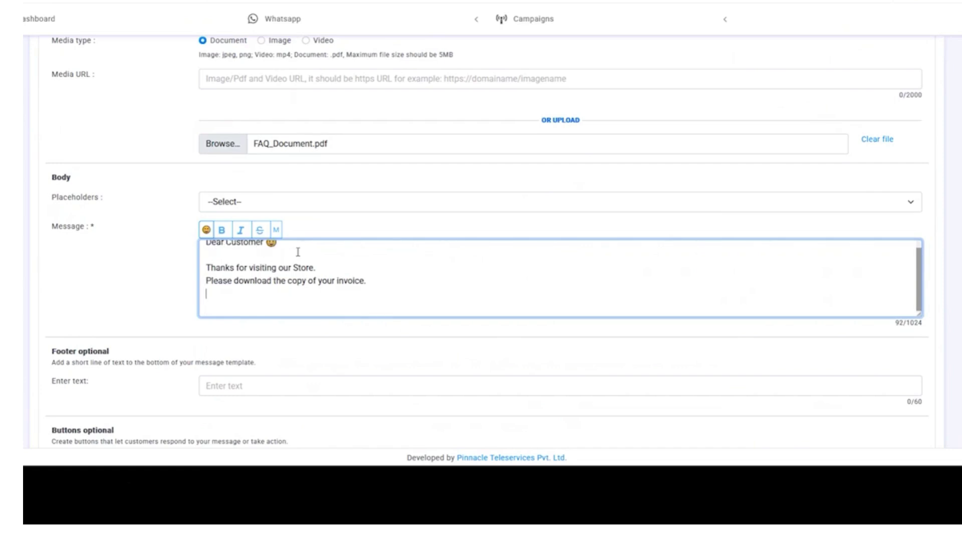
key(Up)
key(Up)
key(Up)
key(Up)
key(Left)
key(Left)
key(Left)
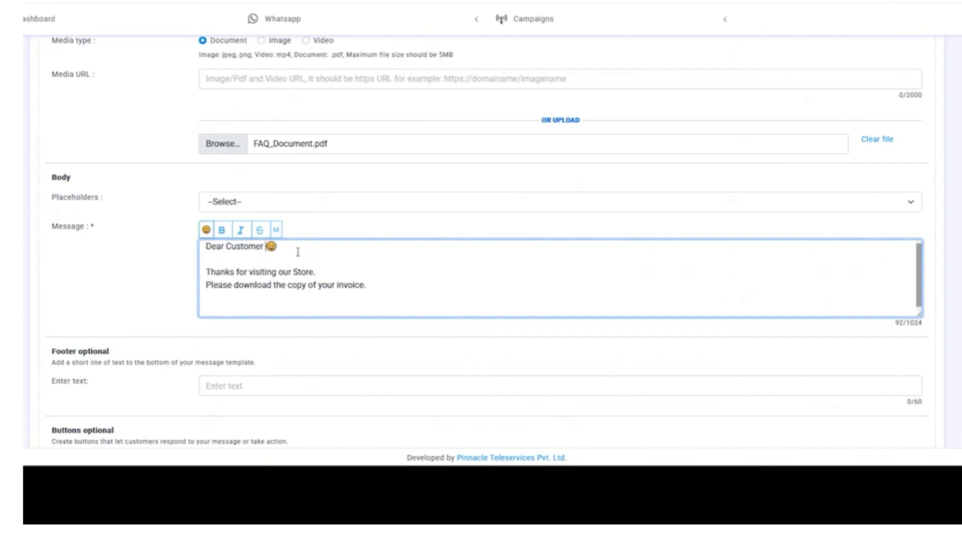
key(shift+Left)
key(shift+Left)
key(shift+Left)
key(shift+Left)
key(shift+Left)
key(shift+Left)
key(shift+Left)
key(shift+Left)
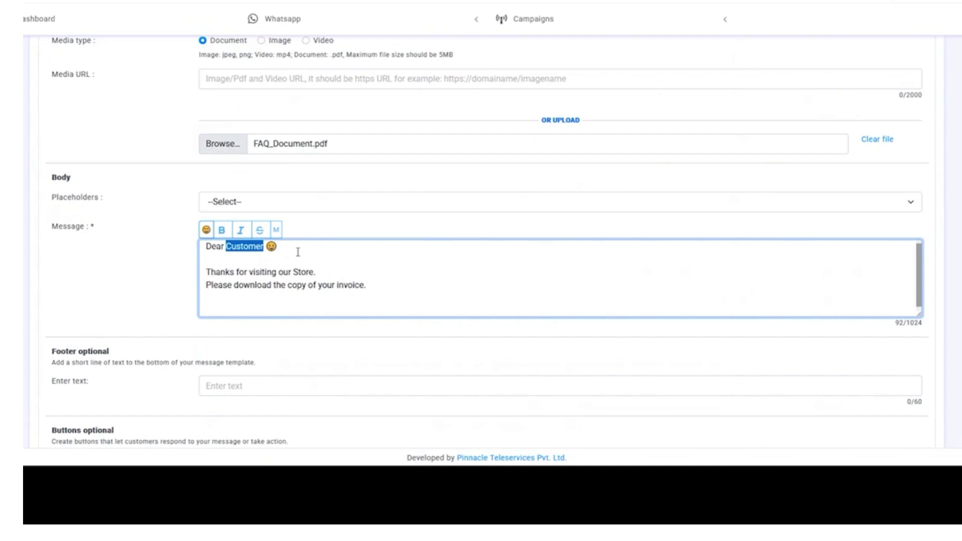
- Replace 'Customer' in the greeting with the {{1}} placeholder
key(BackSpace)
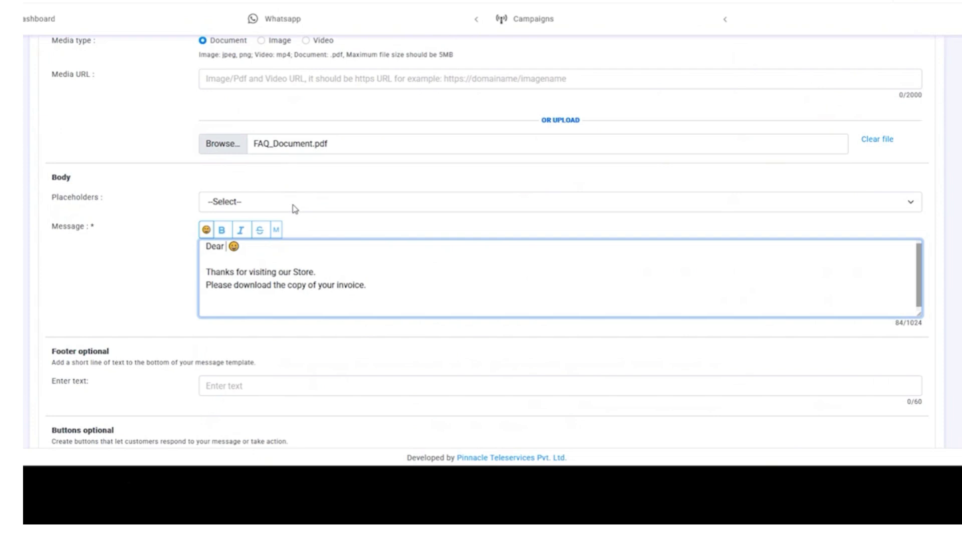
click(294, 205)
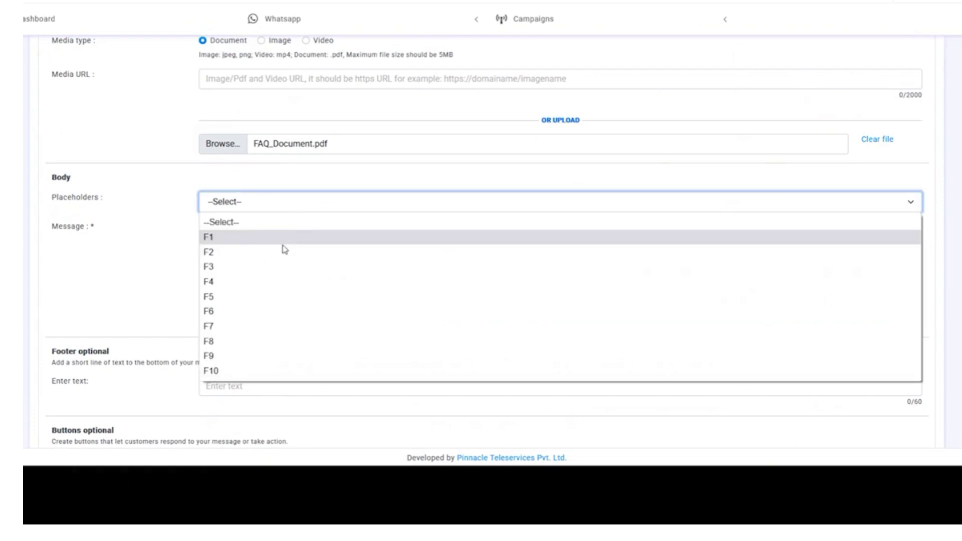
click(282, 244)
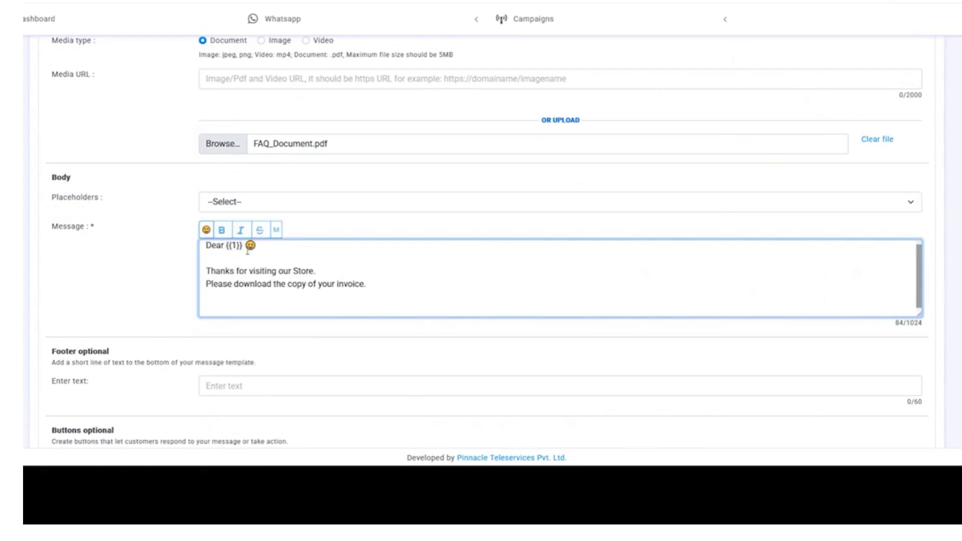
double_click(232, 245)
click(247, 258)
drag(243, 246, 228, 246)
click(233, 245)
- Add the lines 'Below are the invoice details :' and 'Invoice Number'
scroll(267, 289, down, 1)
click(262, 303)
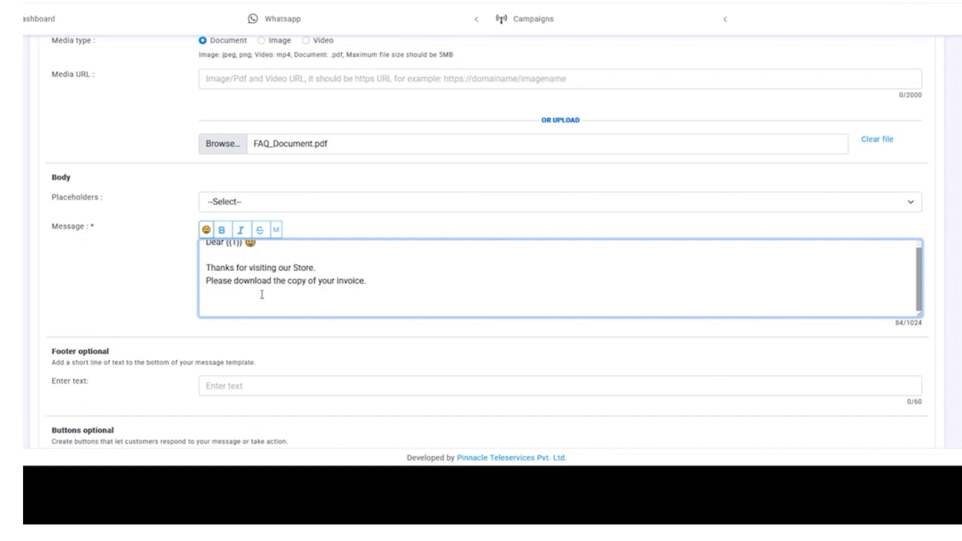
text(Below are the invoice detai)
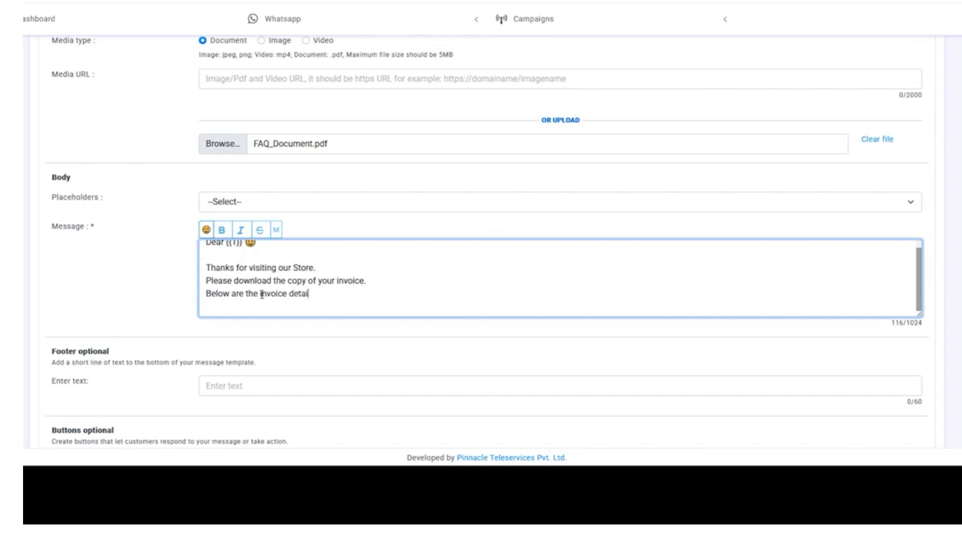
text(ls :)
key(Return)
text(Invoice Number)
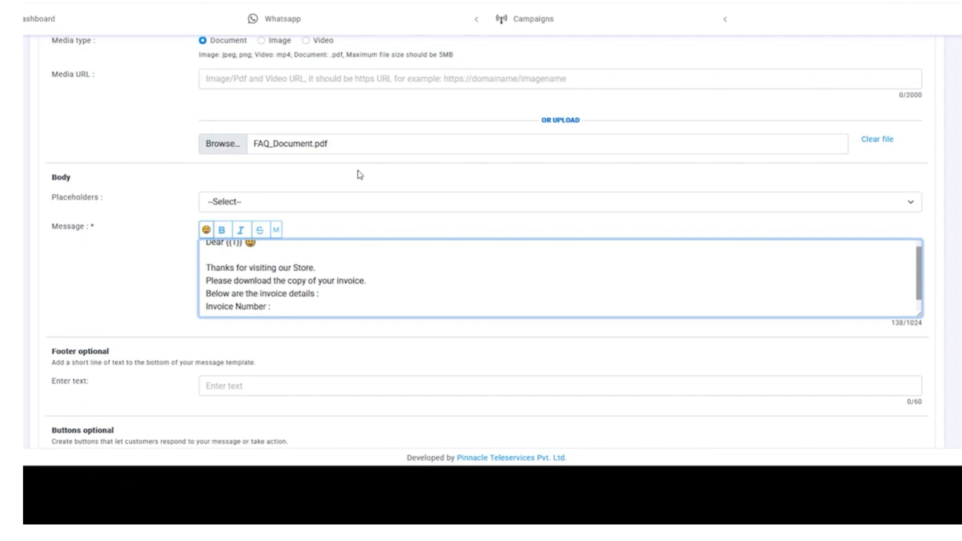
- Complete 'Invoice Number : {{2}}' and add 'Date of Purchase : {{3}}'
click(332, 202)
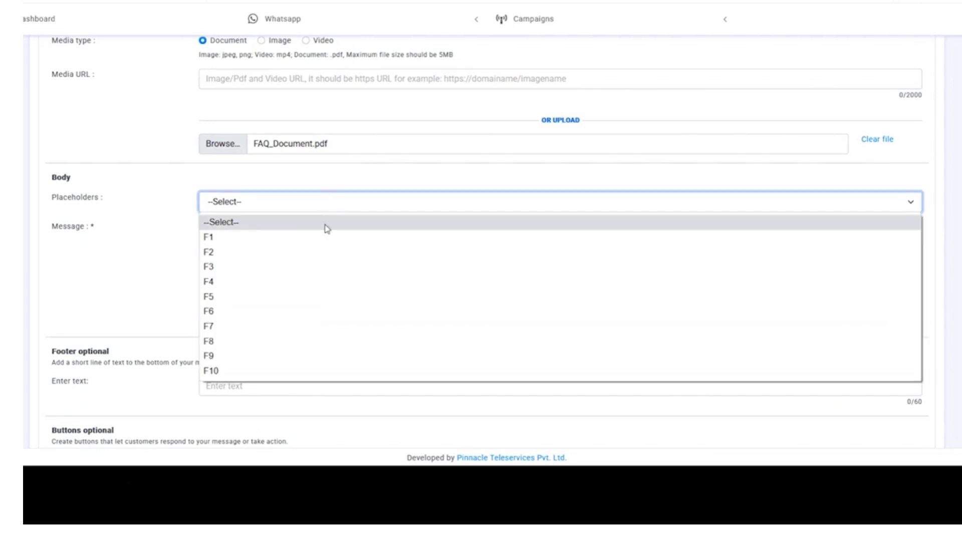
click(332, 252)
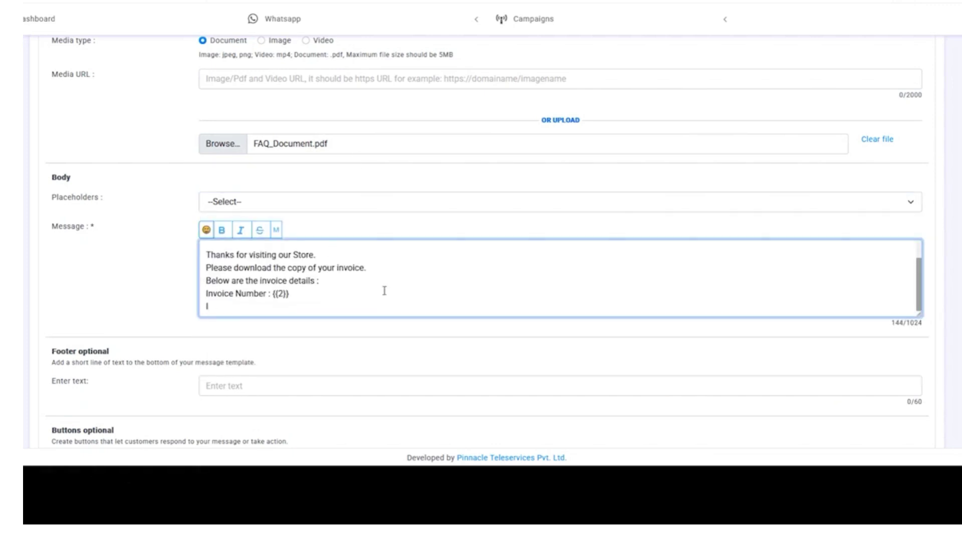
text(Date of Purchase :)
click(245, 205)
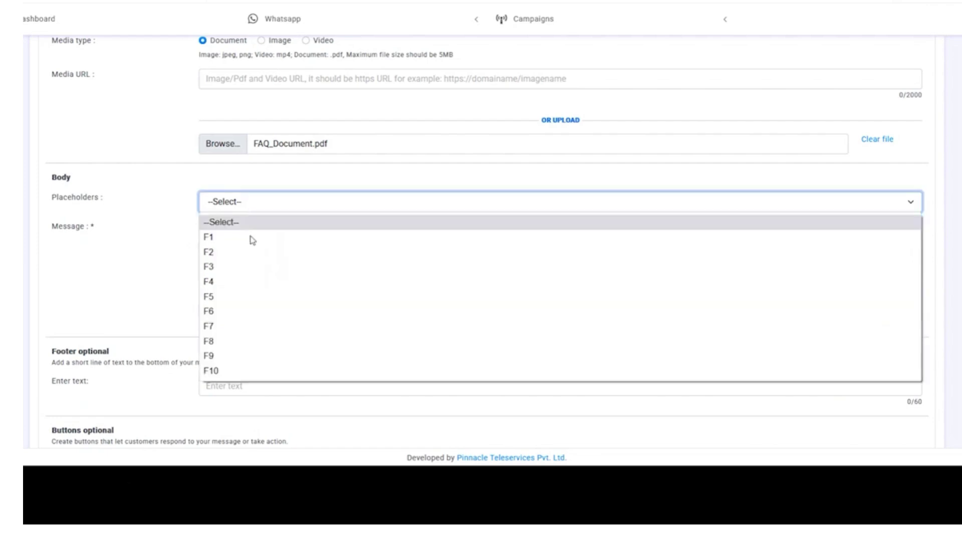
click(267, 269)
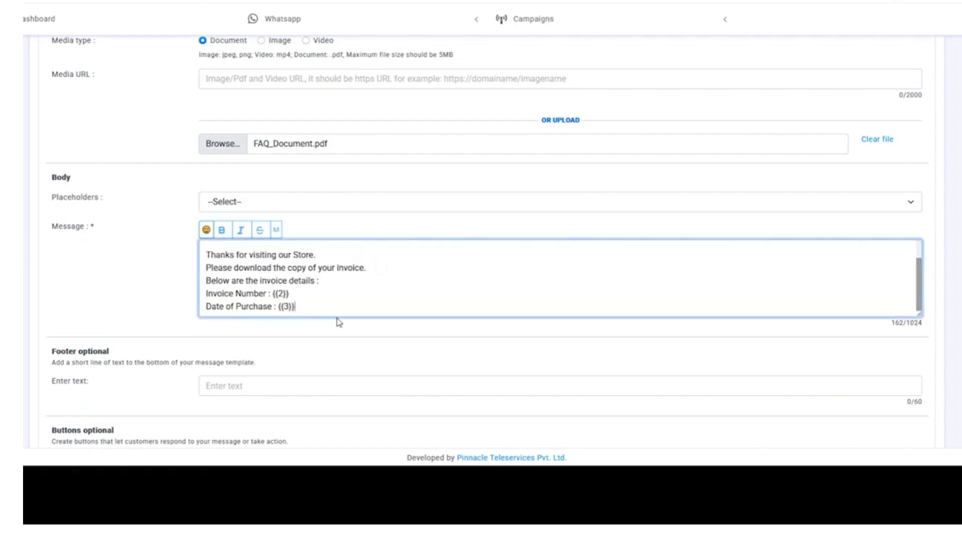
- Add blank lines below the purchase date and check the 169/1024 character count
key(Return)
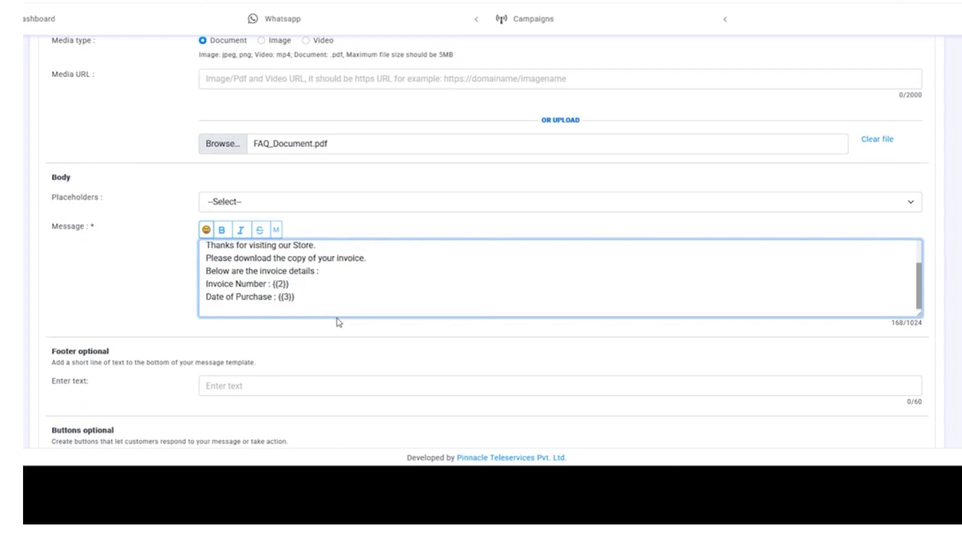
key(Return)
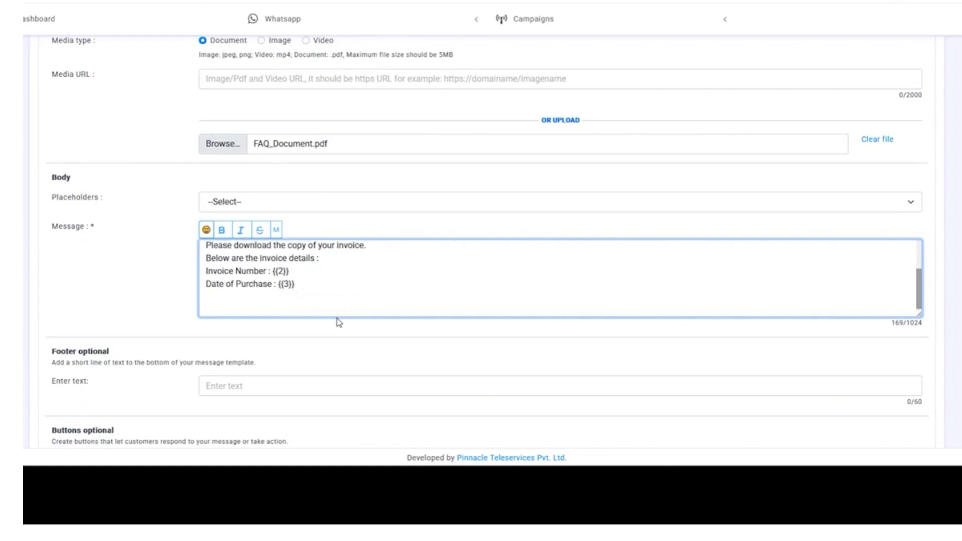
key(Up)
double_click(920, 323)
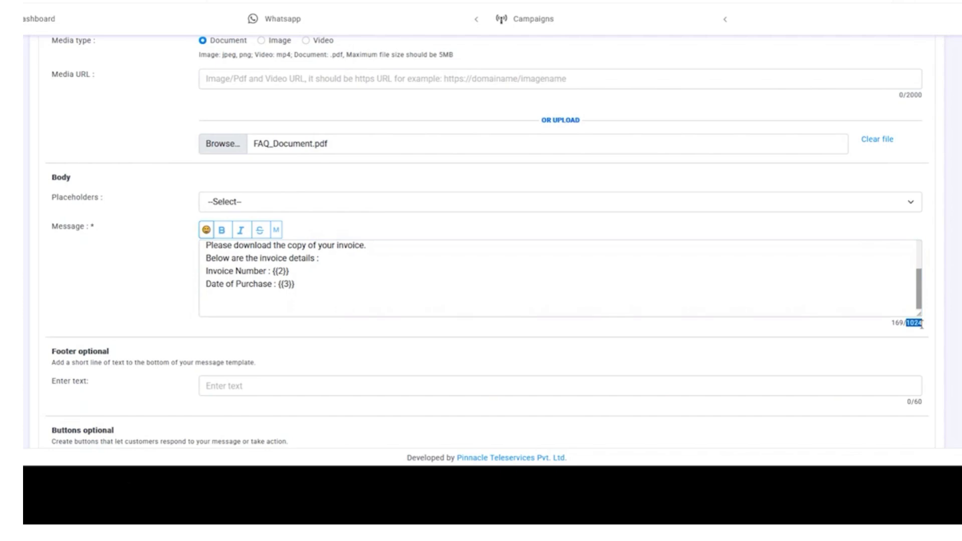
triple_click(920, 324)
click(897, 324)
double_click(913, 322)
click(904, 331)
- Add 'Product Name : {{4}}' and paste the 'Regards,' and {{5}} closing lines
click(265, 301)
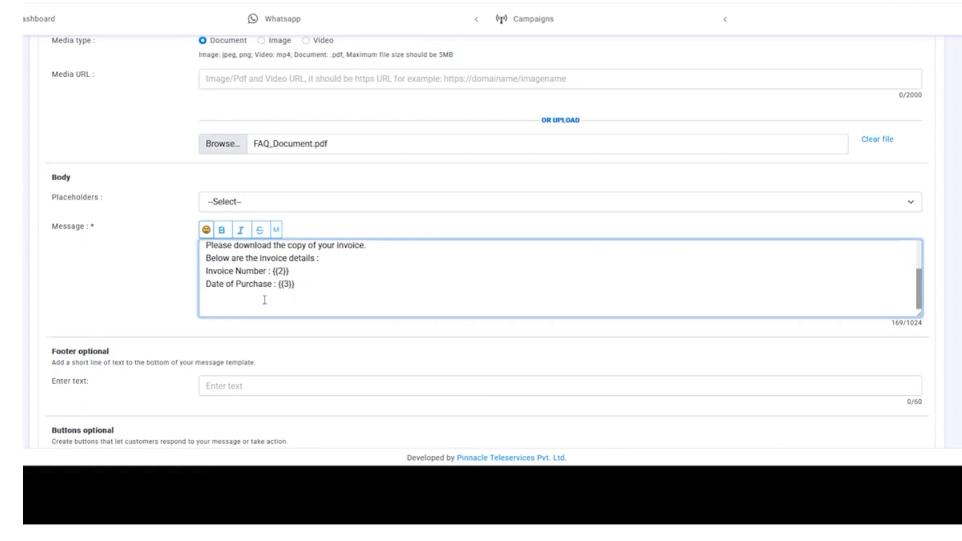
text({{4}})
key(Left)
key(Left)
key(Left)
key(Left)
key(Left)
text(Product Name :)
key(Return)
text(Regards, {{5}})
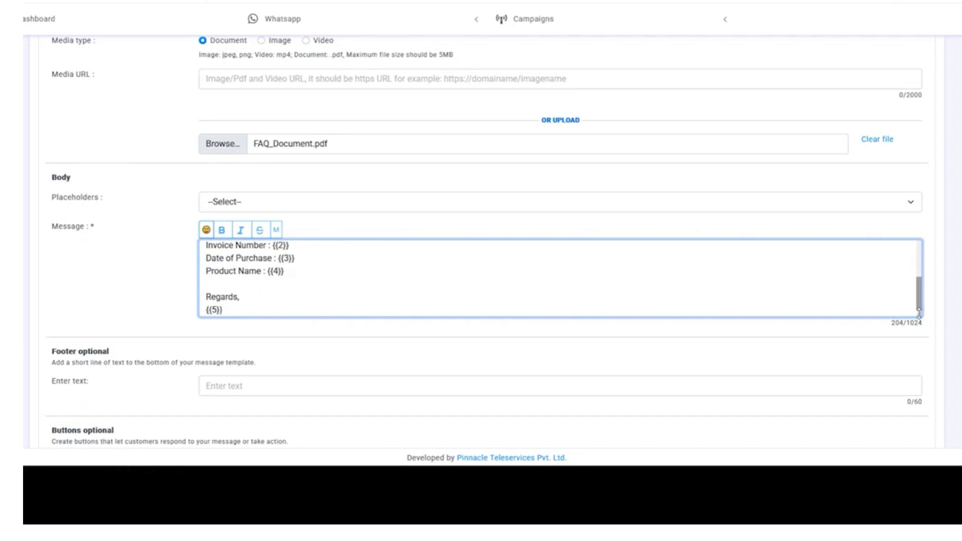
- Enlarge the message box to show the full text and bold the closing {{5}} as *{{5}}*
drag(920, 315, 918, 407)
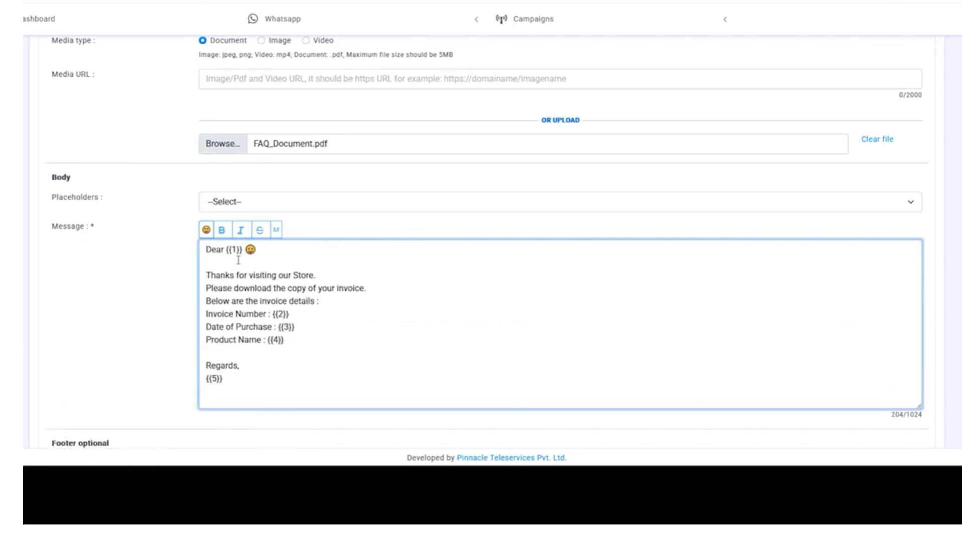
scroll(294, 281, down, 1)
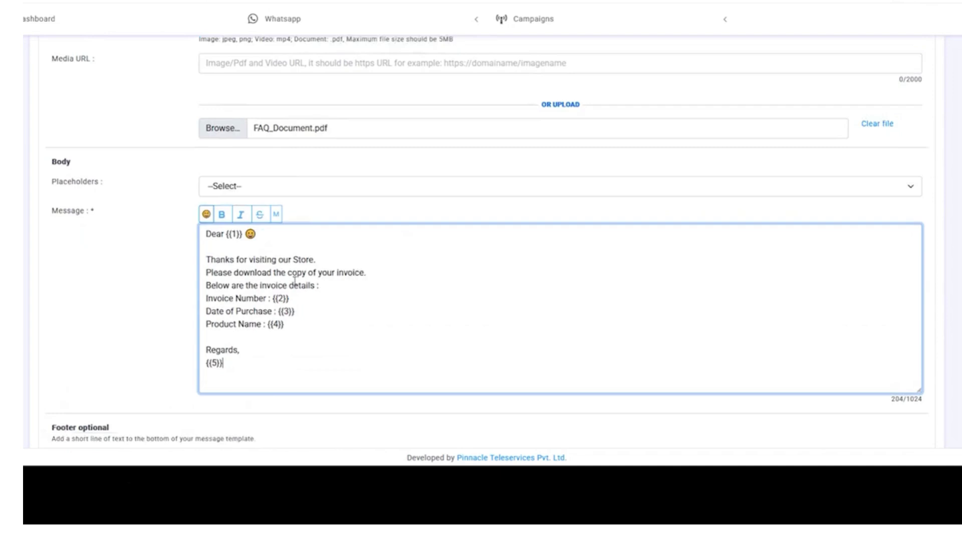
scroll(294, 281, down, 1)
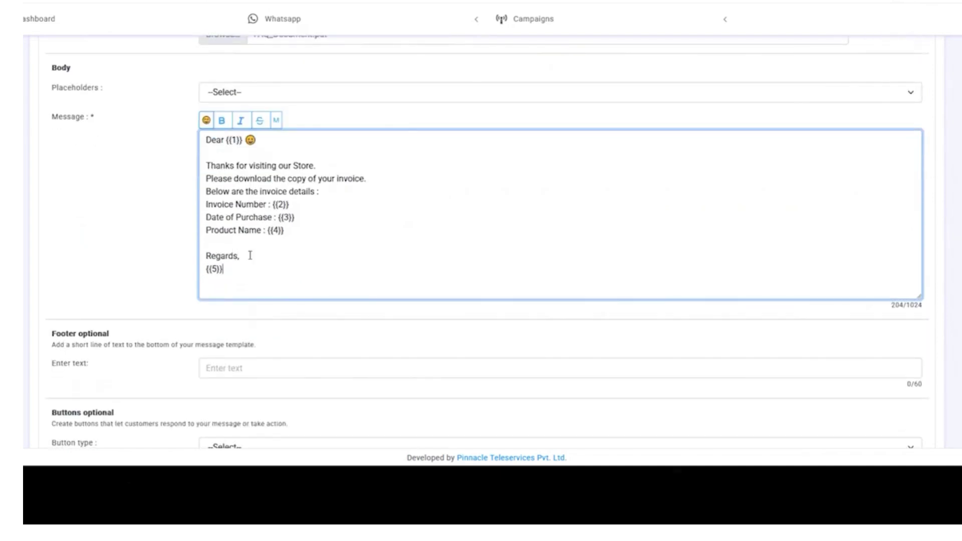
drag(240, 256, 206, 252)
click(222, 120)
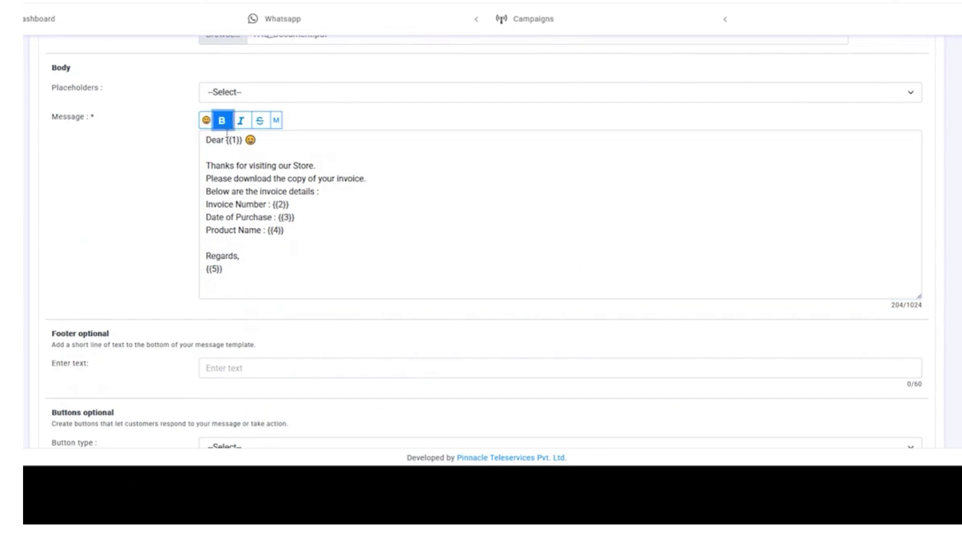
drag(230, 272, 206, 273)
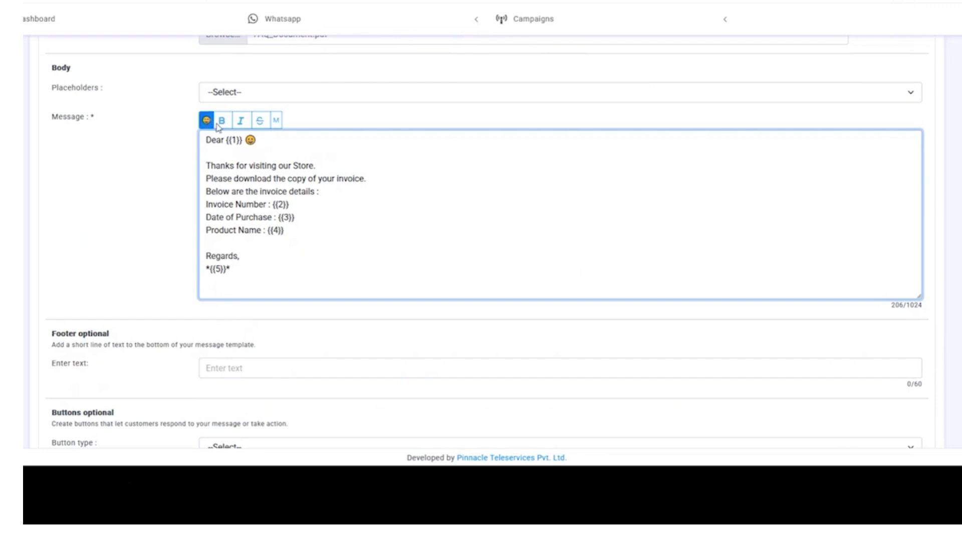
drag(226, 272, 209, 272)
click(136, 290)
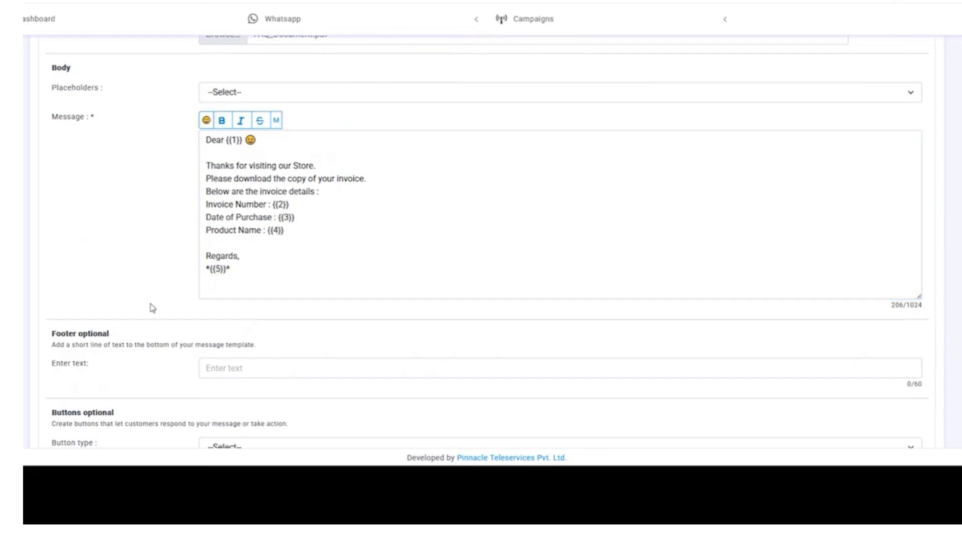
scroll(150, 307, down, 1)
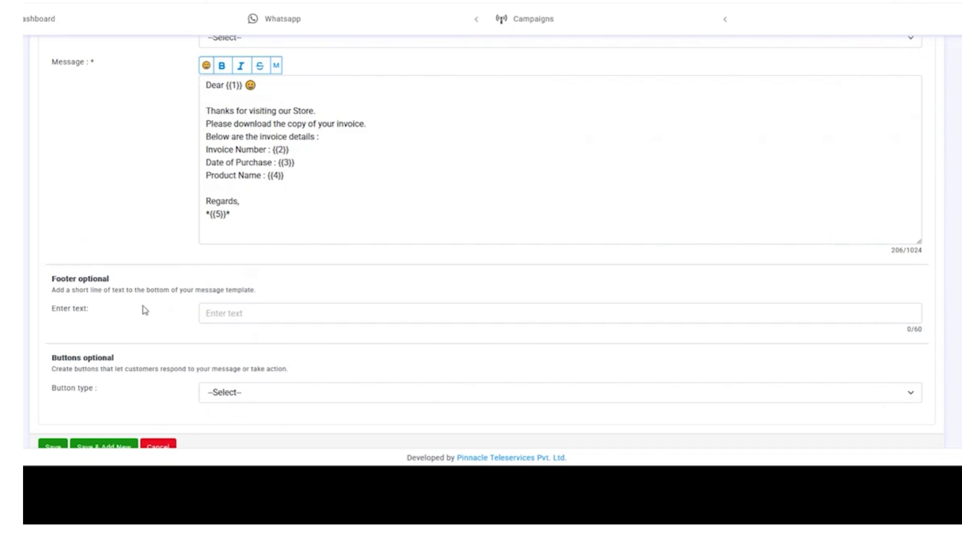
- Enter 'Powered by Pinnacle Teleservices' as the template footer
click(365, 306)
text(Po)
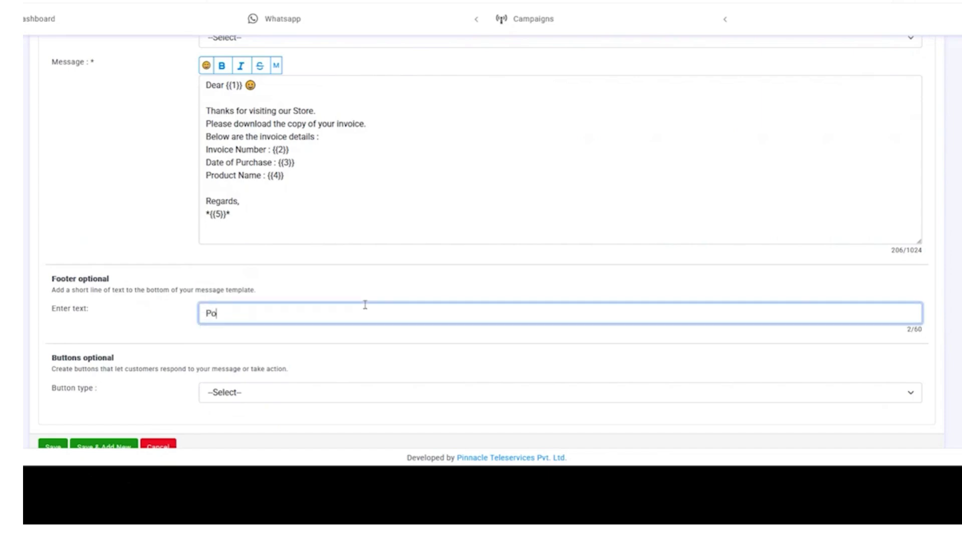
text(wered by Pinnacle Teleser)
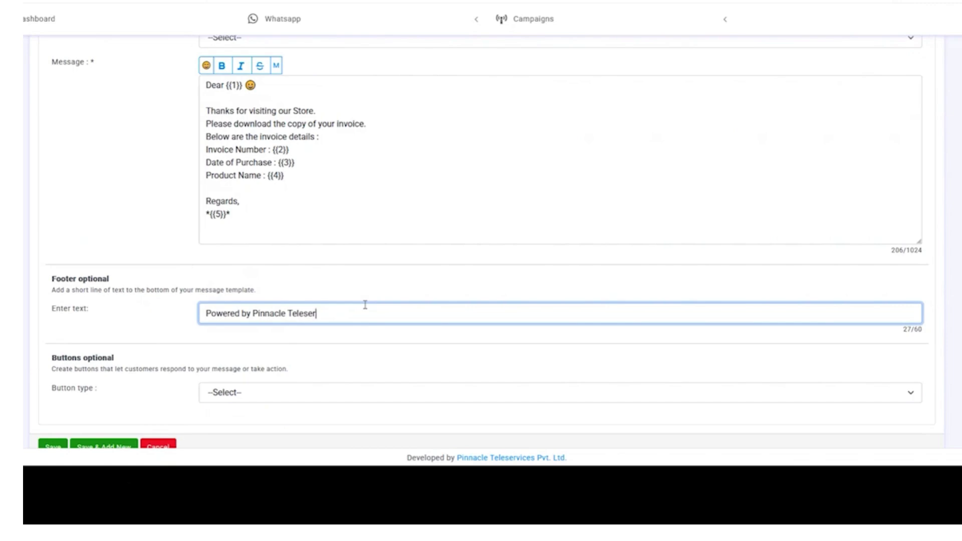
text(vices)
scroll(215, 379, down, 1)
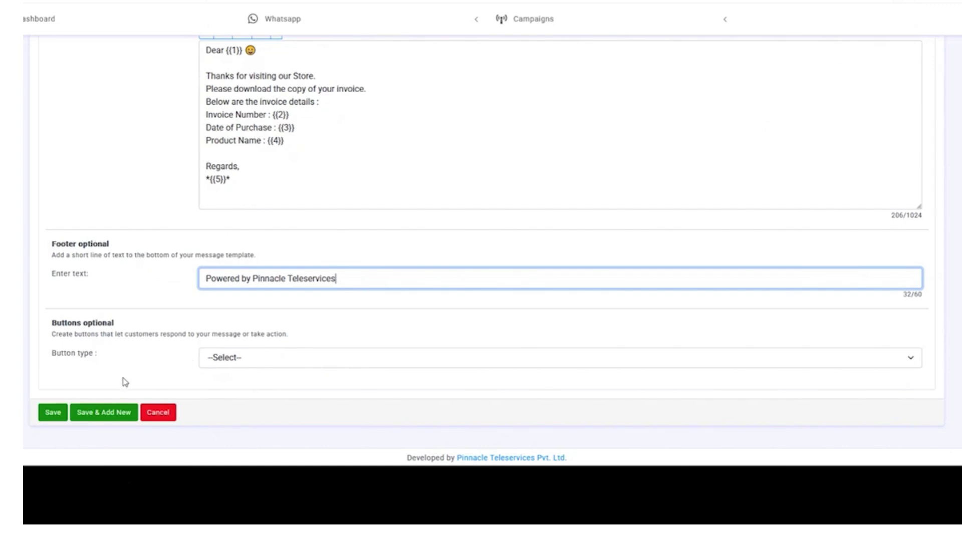
click(260, 365)
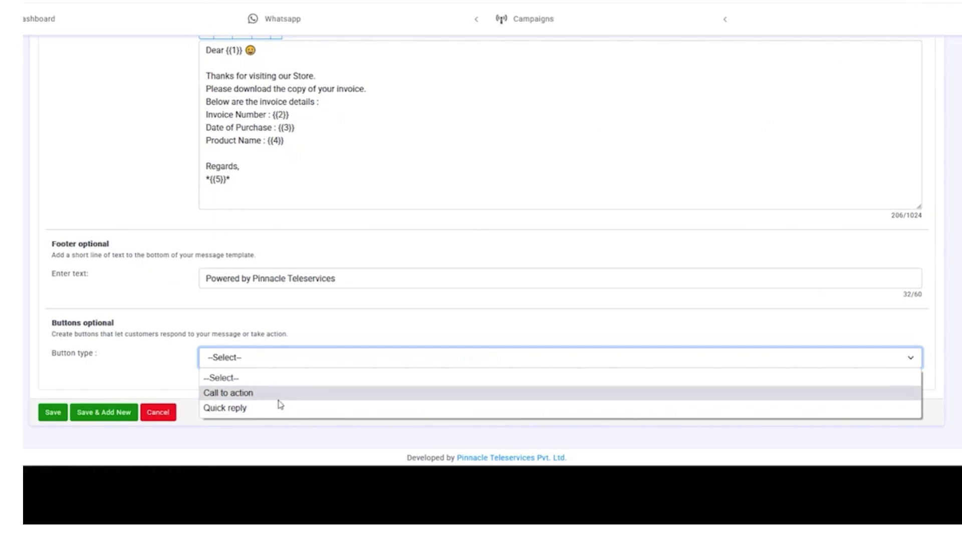
- Add Call to action buttons: Visit Website with a static URL and Call Phone
click(275, 398)
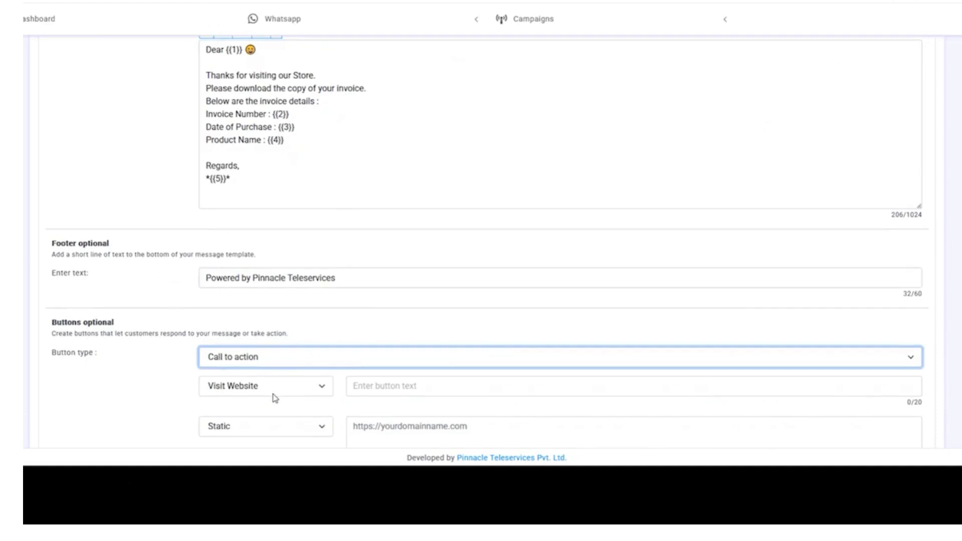
scroll(249, 258, down, 2)
click(301, 420)
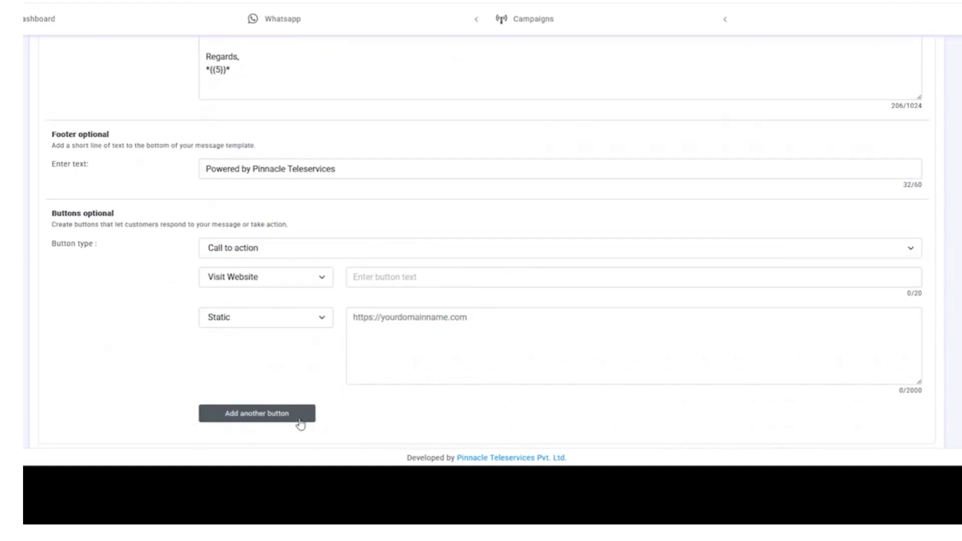
scroll(260, 251, down, 2)
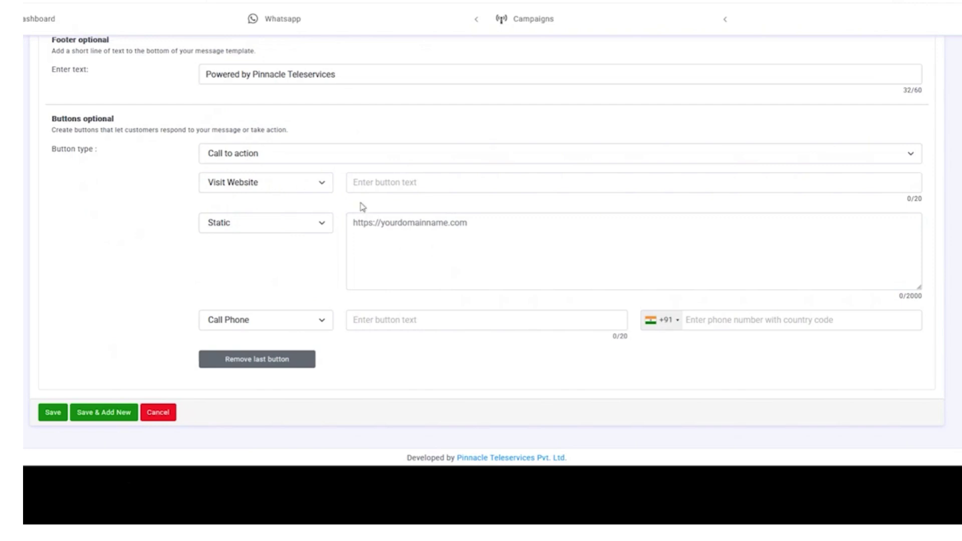
- Label the website button 'Visit Our Website', which uses 18 of 20 characters
click(369, 184)
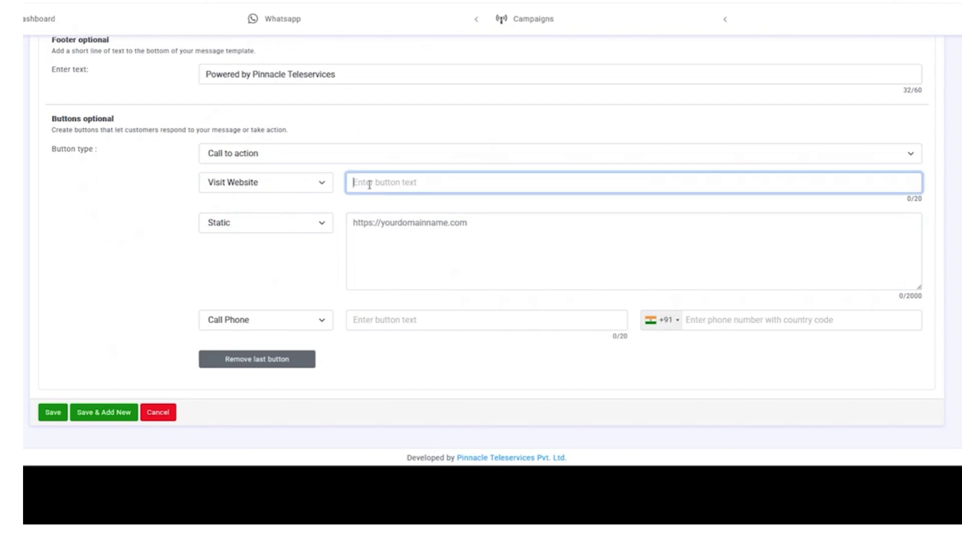
text(Visit)
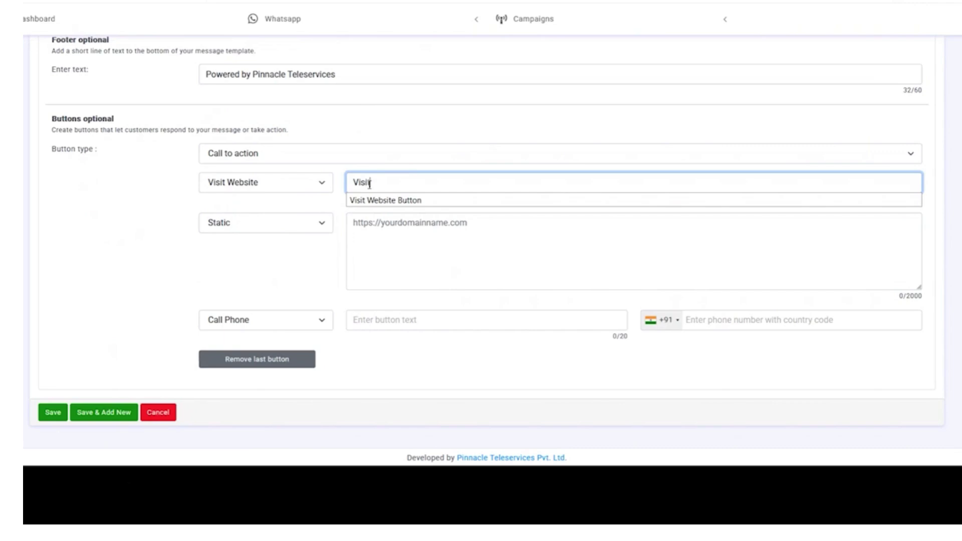
text( Website)
key(Left)
key(Left)
key(Left)
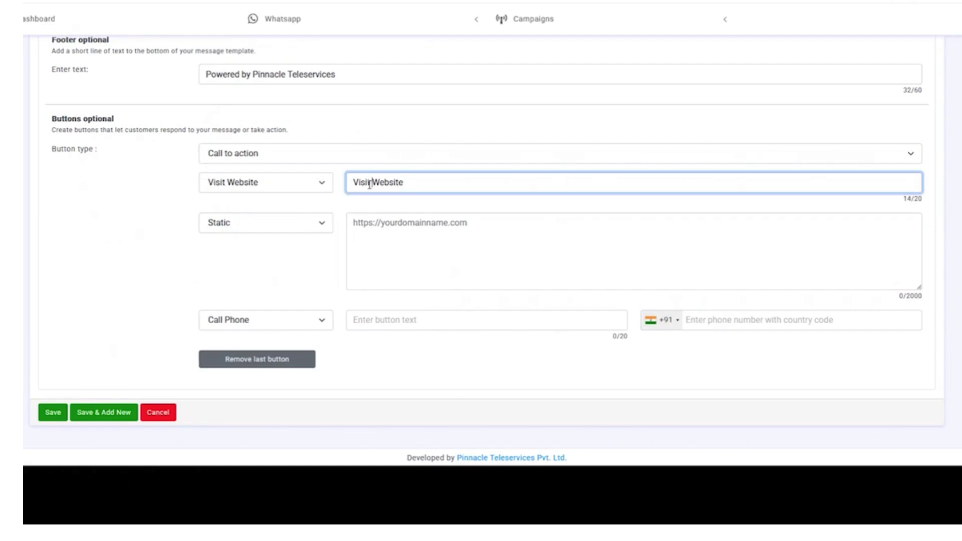
text(Our)
drag(921, 199, 904, 200)
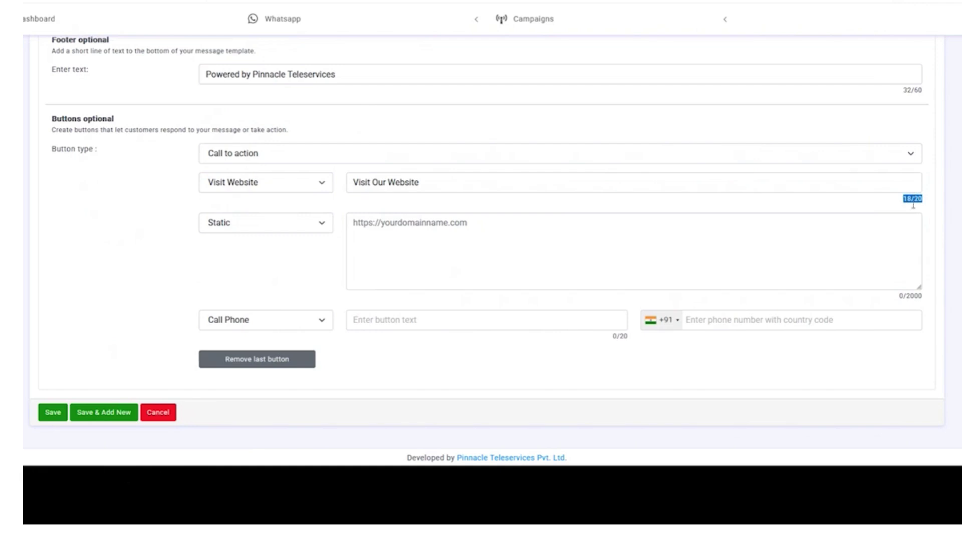
click(912, 211)
- Keep the website button's URL type as Static
click(253, 229)
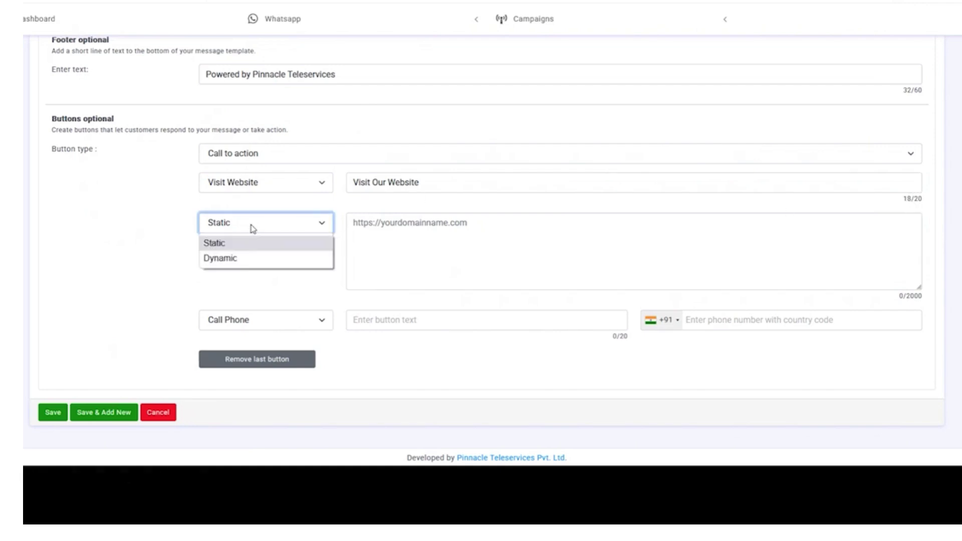
click(253, 229)
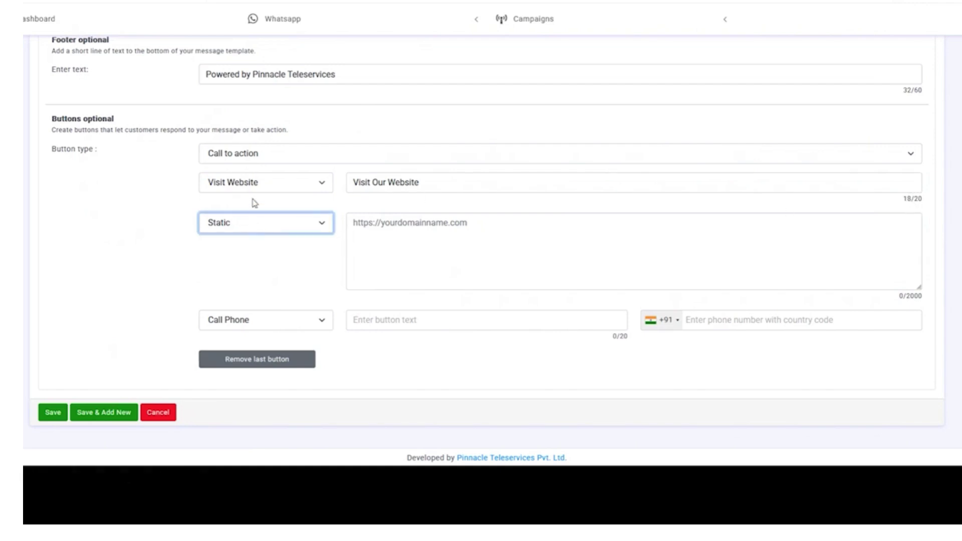
click(303, 227)
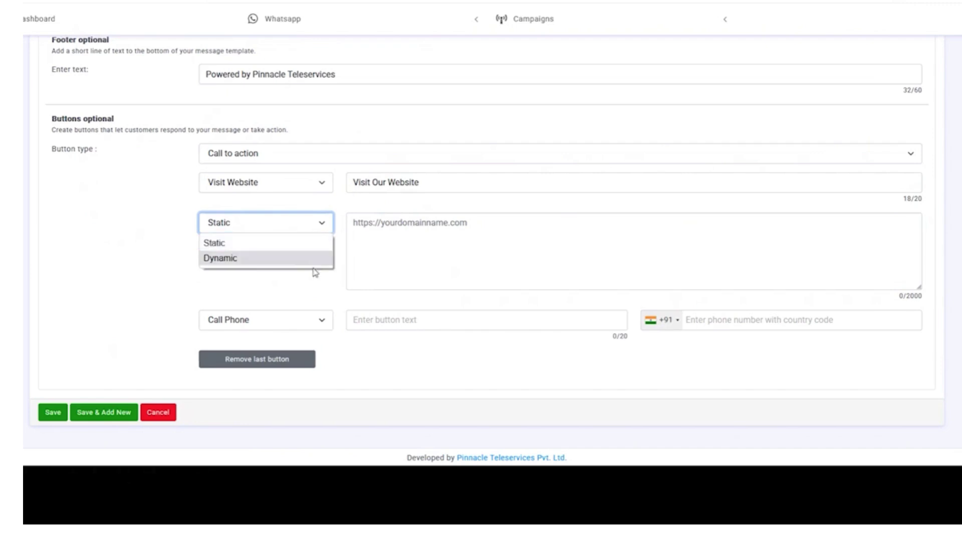
click(294, 230)
click(369, 238)
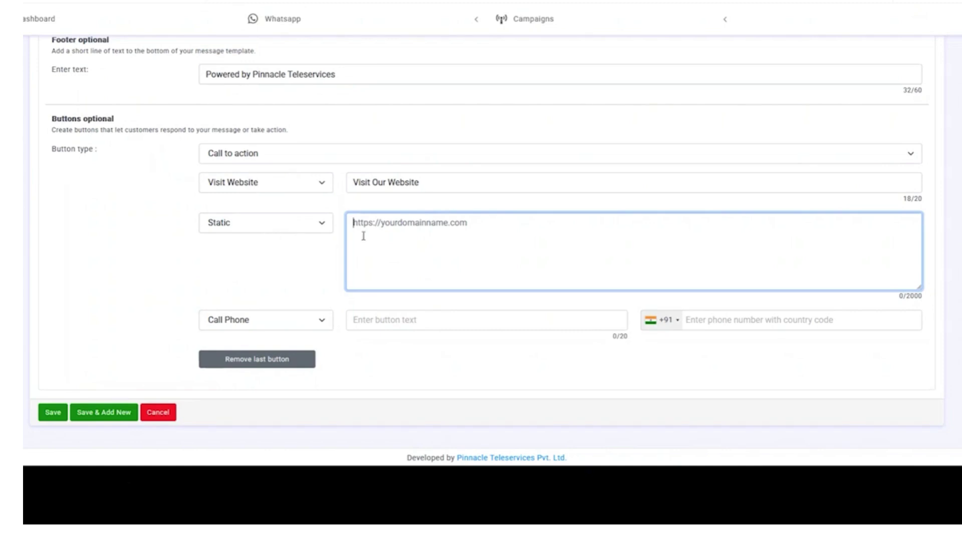
text(https://pinnacle.in/)
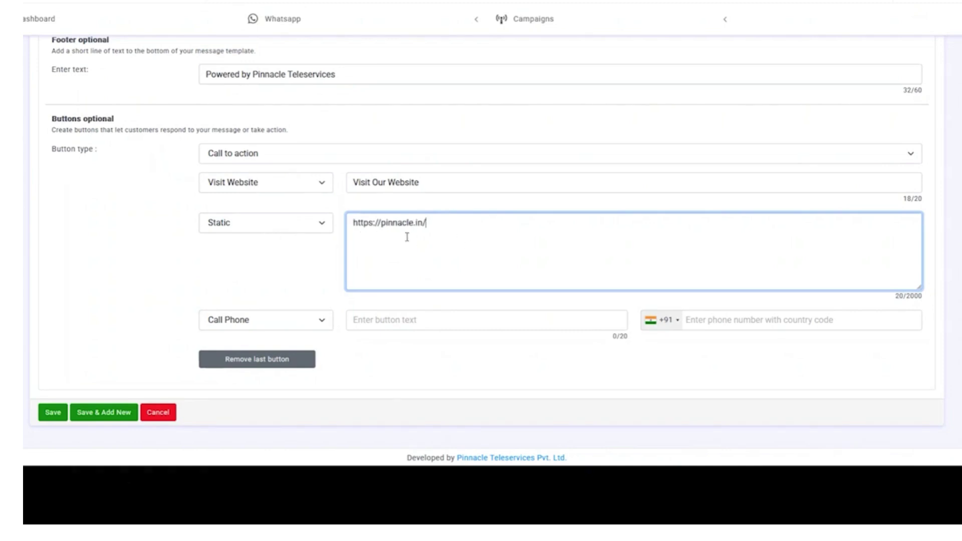
drag(433, 223, 337, 216)
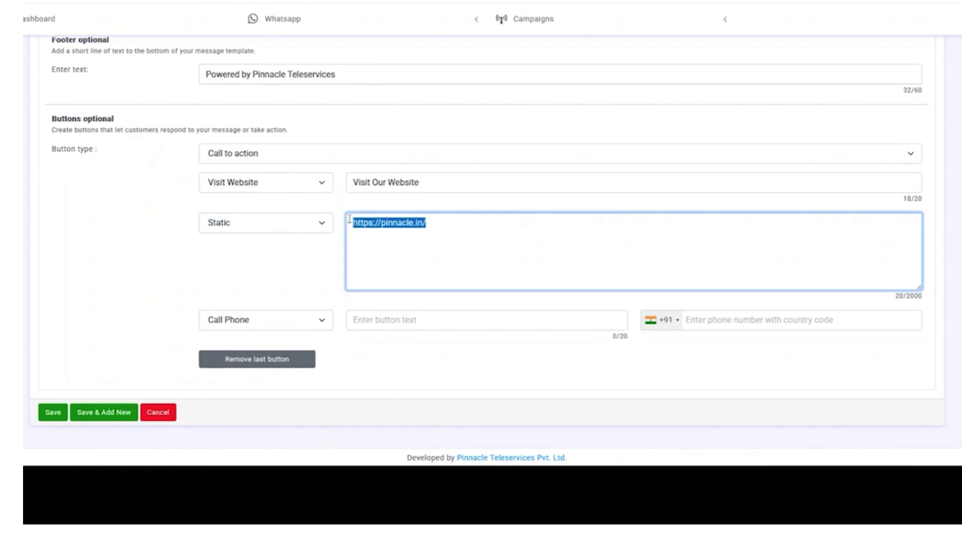
click(450, 224)
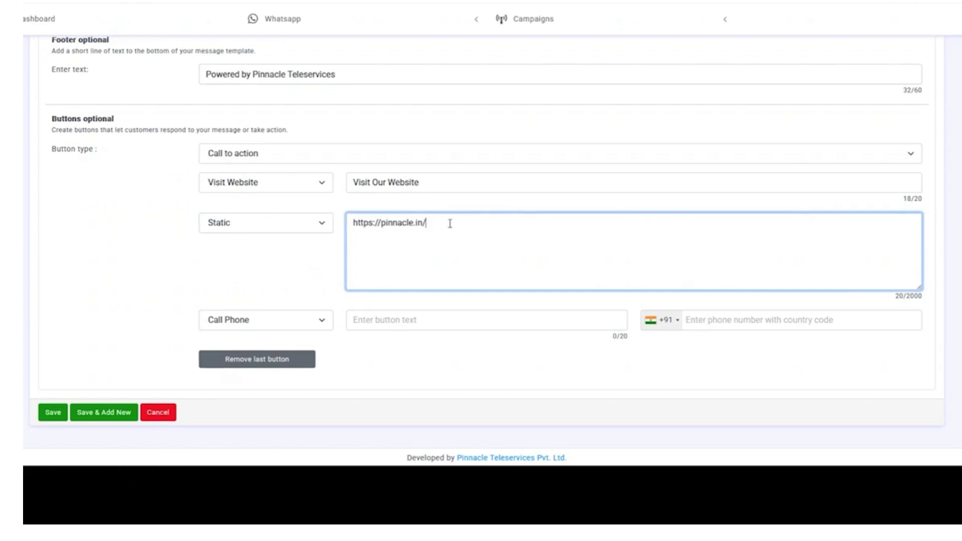
drag(438, 223, 338, 221)
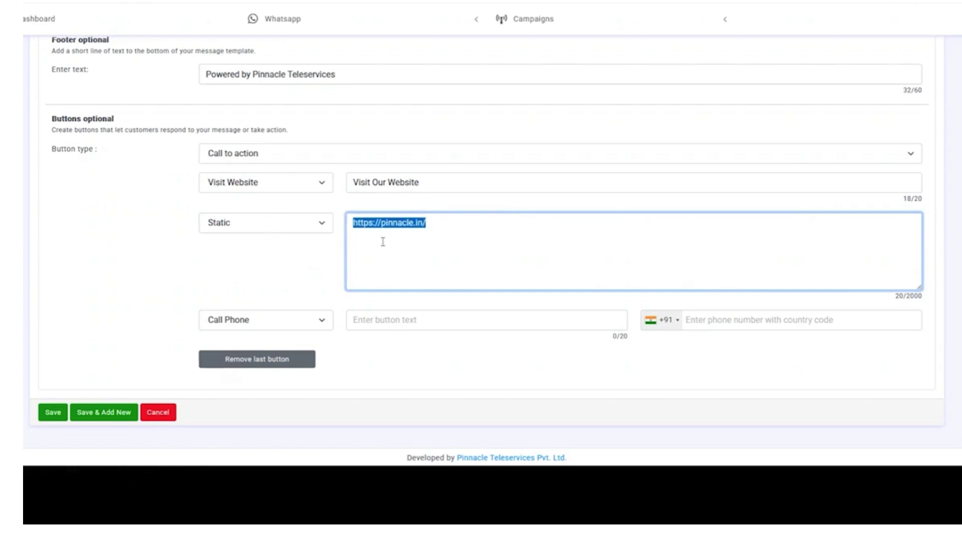
click(428, 253)
drag(437, 223, 373, 223)
click(440, 217)
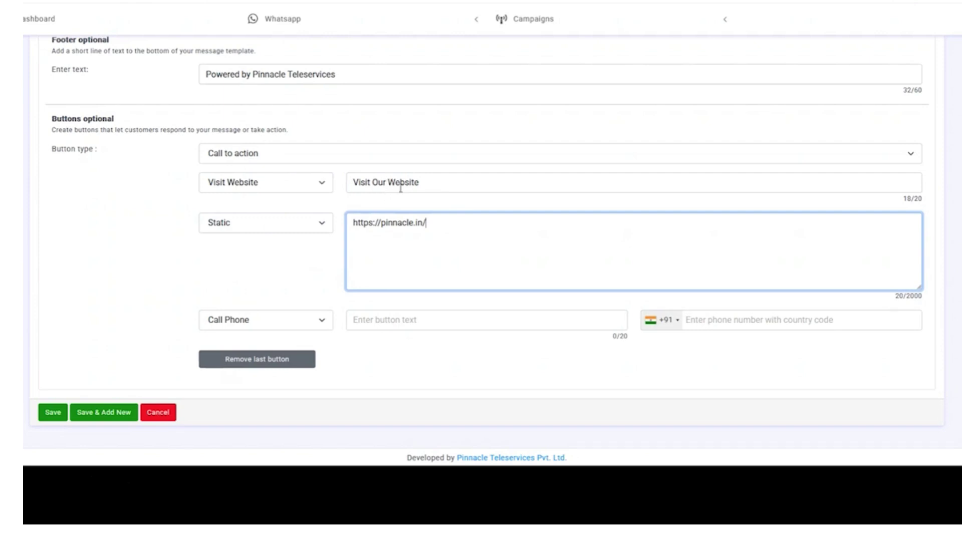
triple_click(381, 228)
key(ctrl+c)
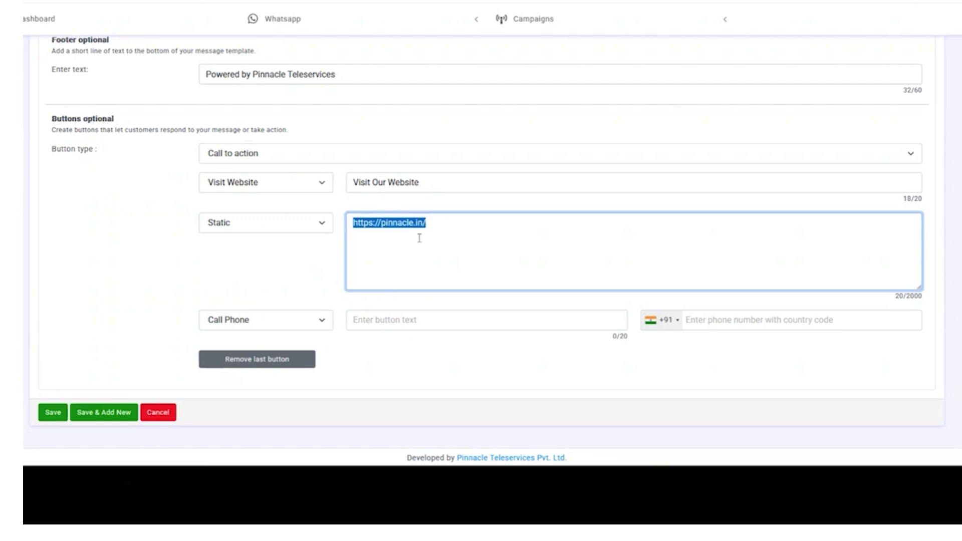
click(425, 227)
click(279, 232)
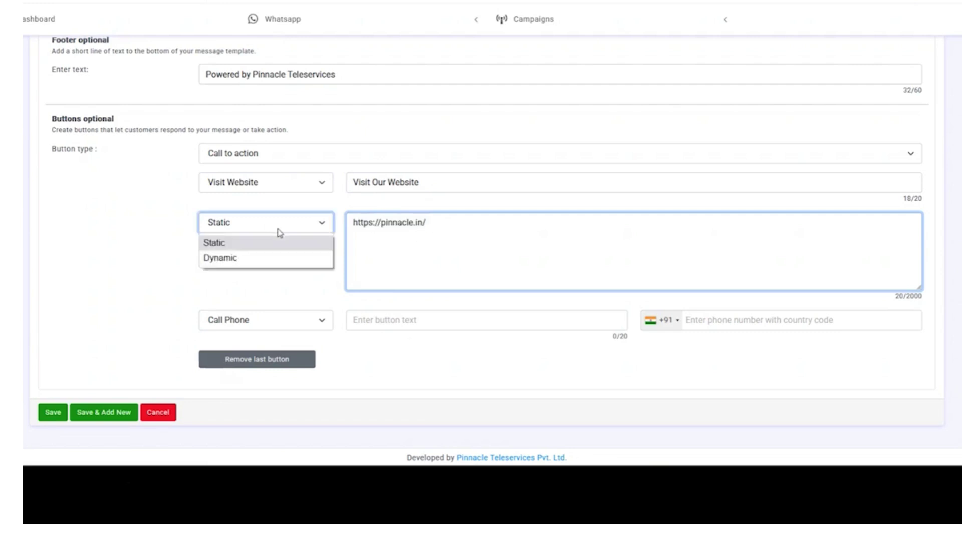
click(285, 260)
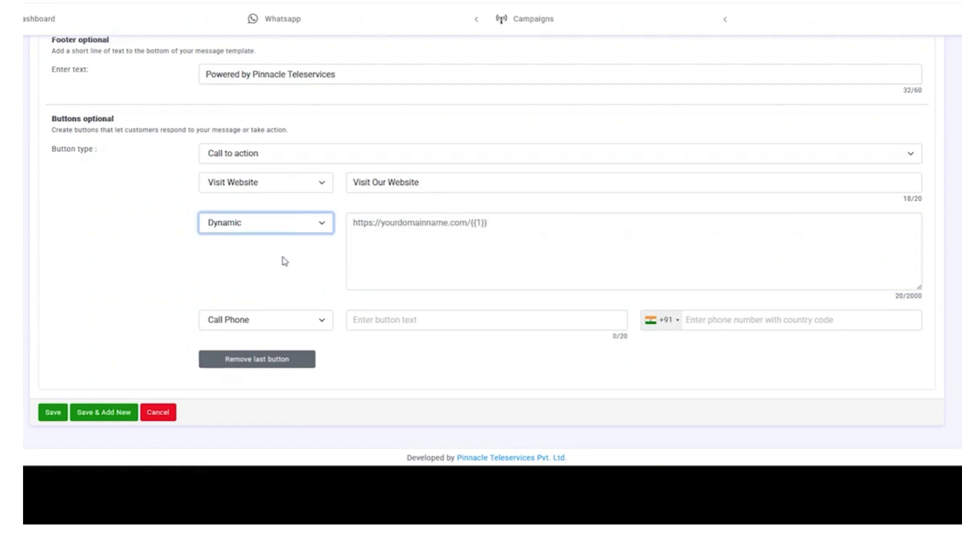
click(424, 235)
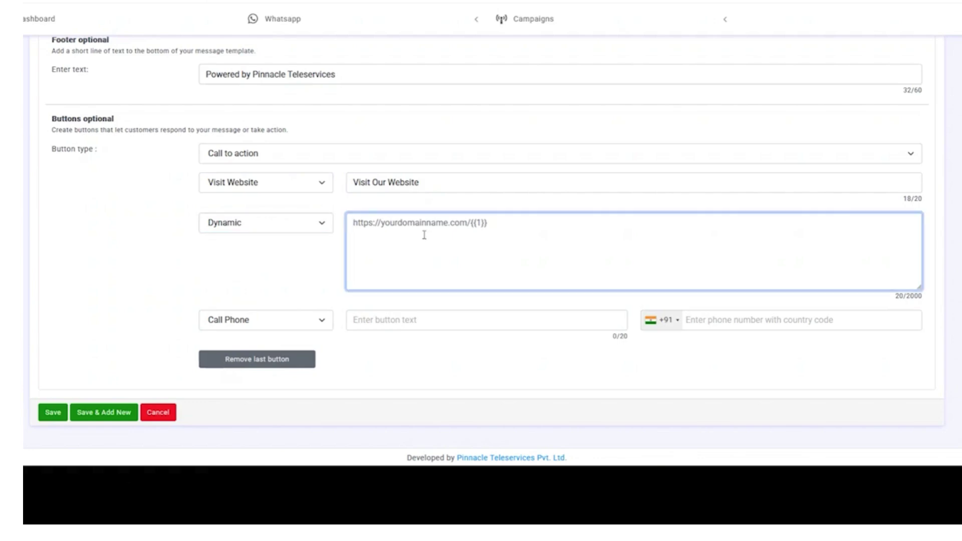
key(ctrl+v)
mouse_move(357, 227)
mouse_down()
mouse_move(425, 232)
mouse_move(369, 236)
mouse_move(349, 227)
mouse_up()
click(426, 229)
click(448, 226)
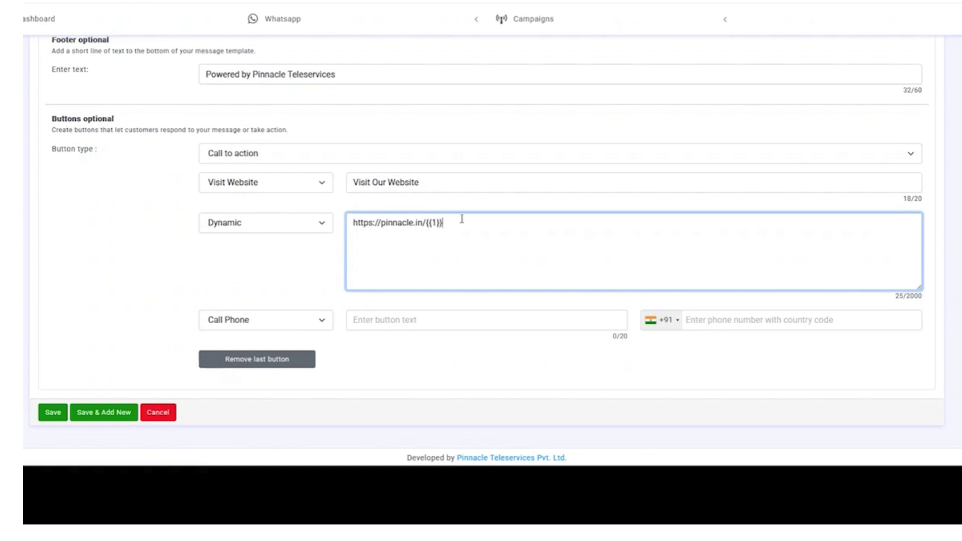
drag(429, 230, 448, 231)
key(Right)
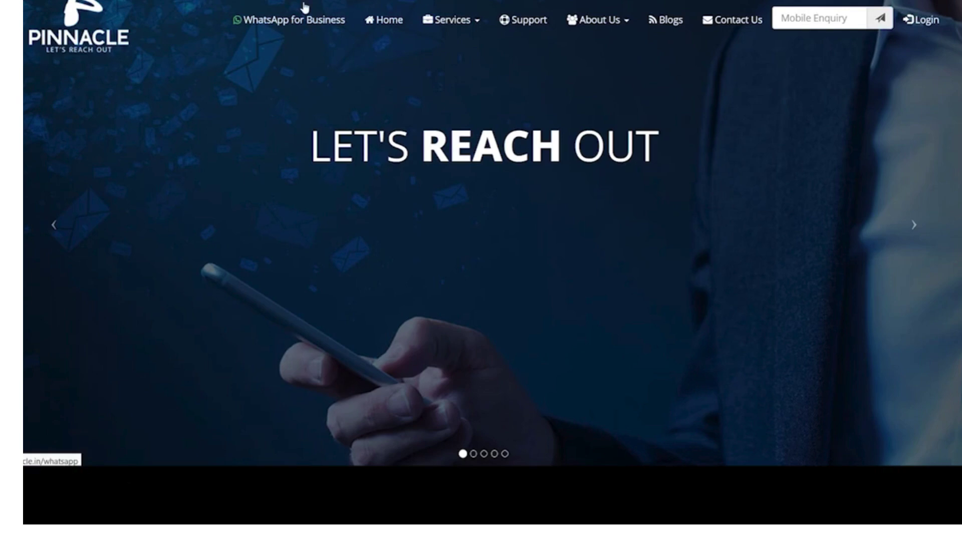
- Browse pinnacle.in's WhatsApp for Business page, then go to its Support page
click(307, 12)
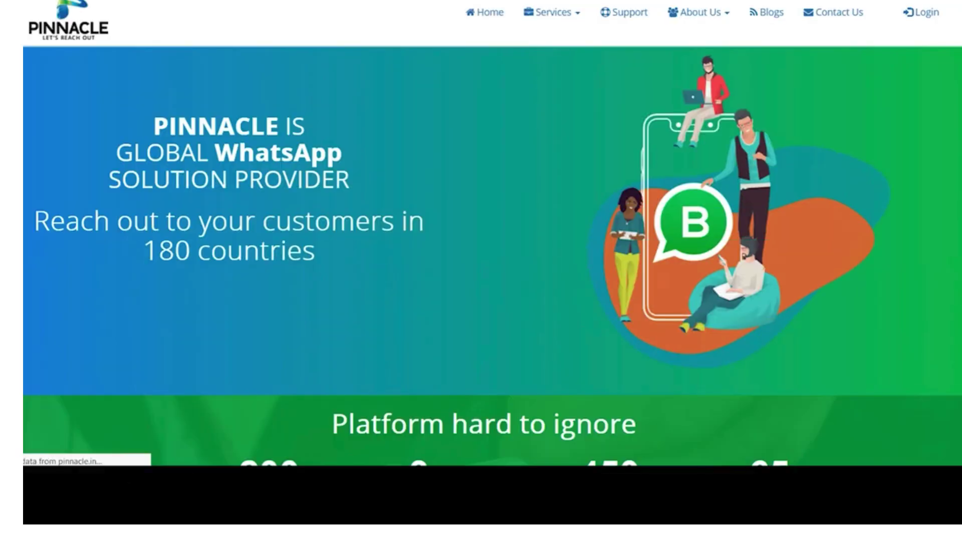
key(ctrl+l)
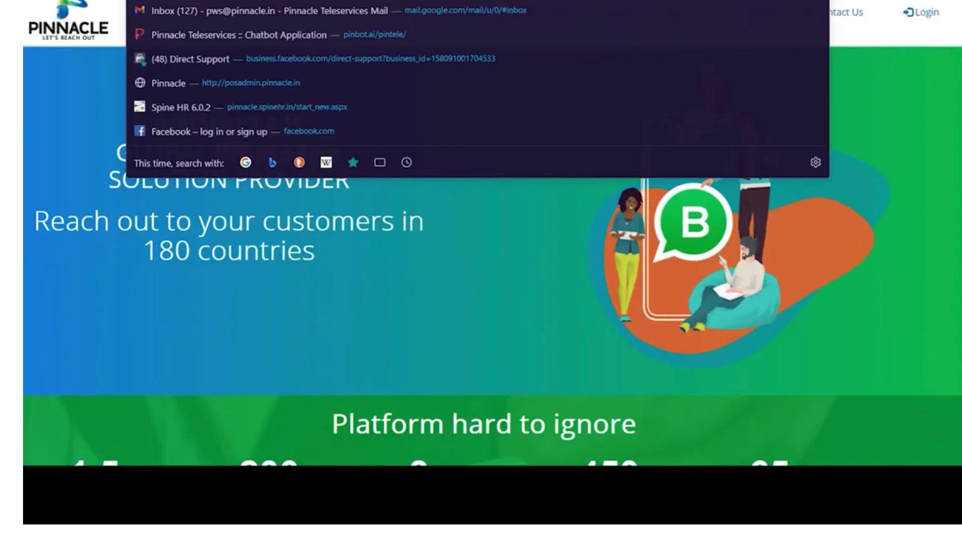
key(Escape)
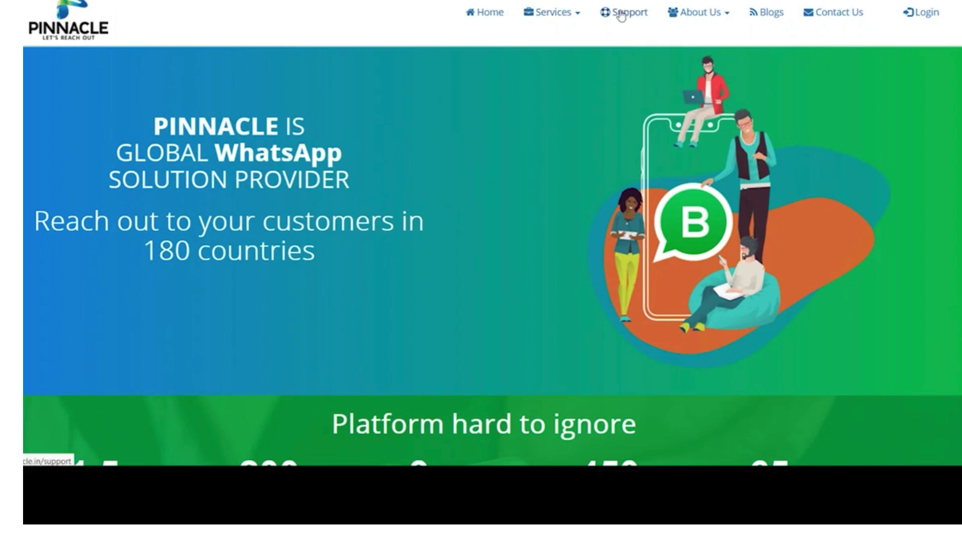
click(621, 13)
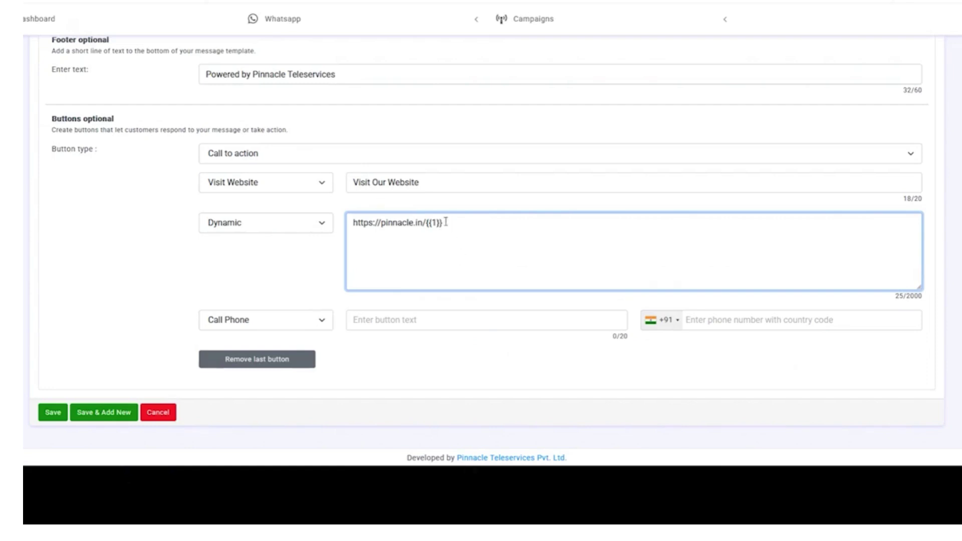
drag(444, 222, 425, 215)
- Label the Call Phone button 'Contact Us'
click(464, 226)
click(376, 326)
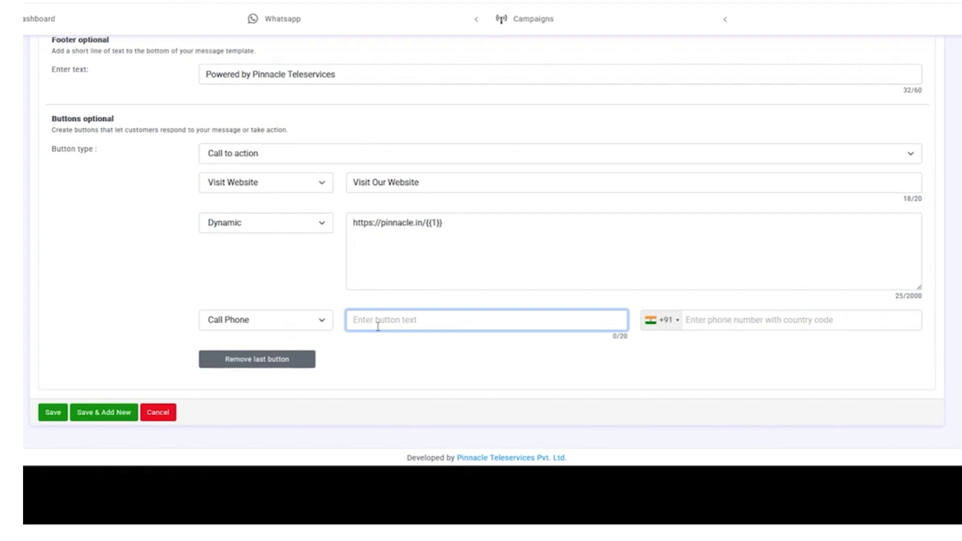
text(Cal)
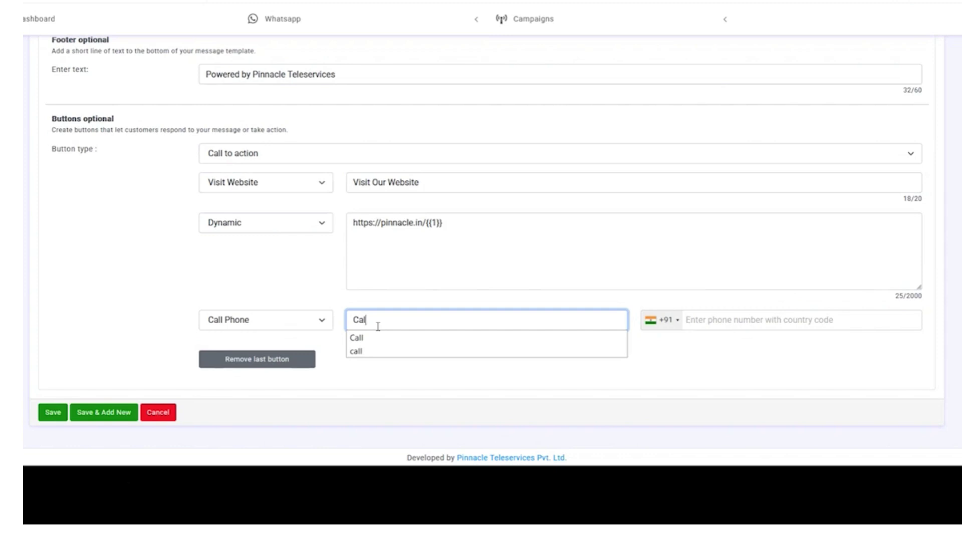
text(l Us)
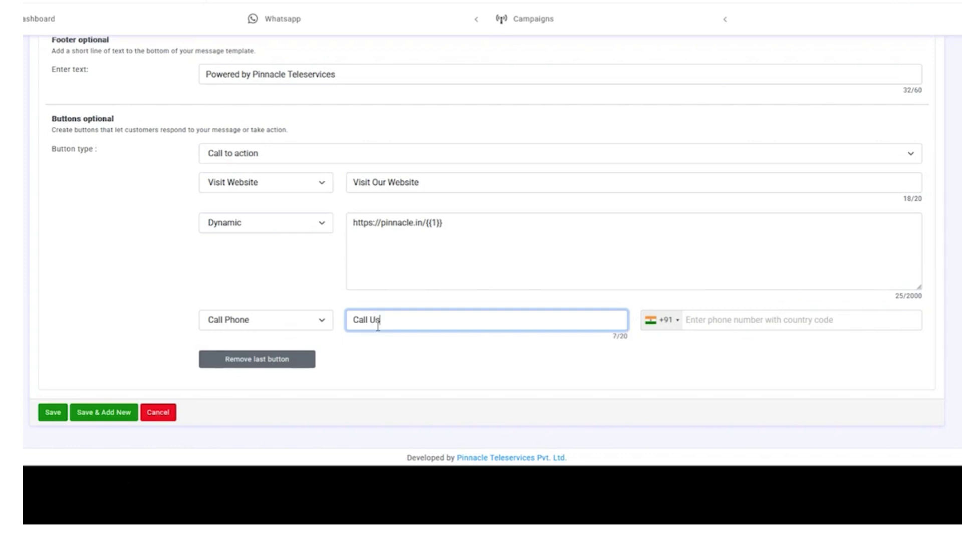
key(ctrl+a)
text(Conta)
- Keep +91 India as the country code and enter the button's phone number
click(665, 323)
click(669, 326)
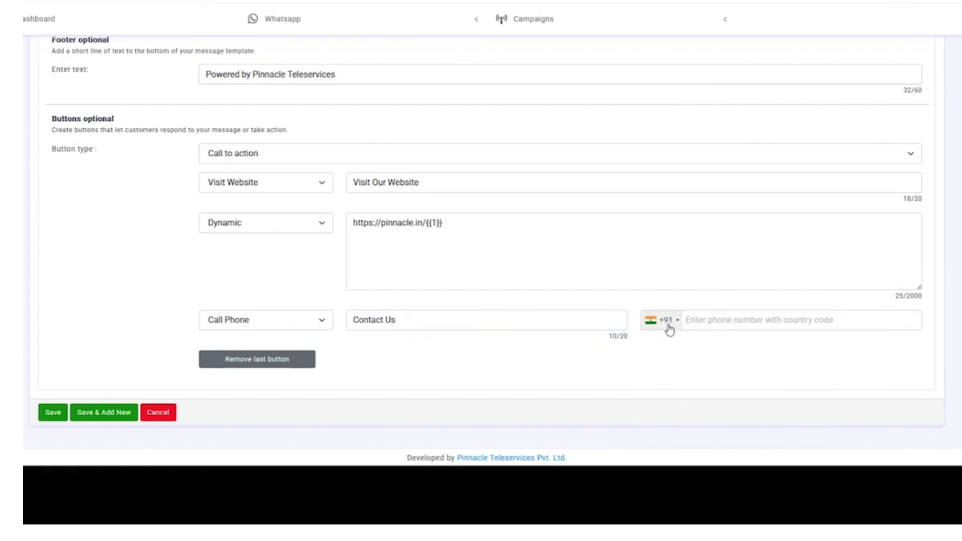
click(669, 328)
click(671, 382)
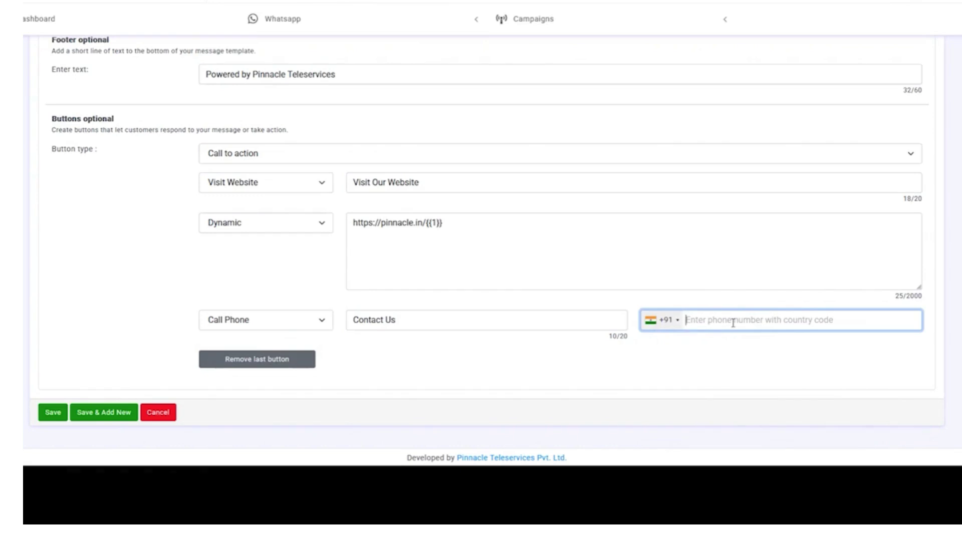
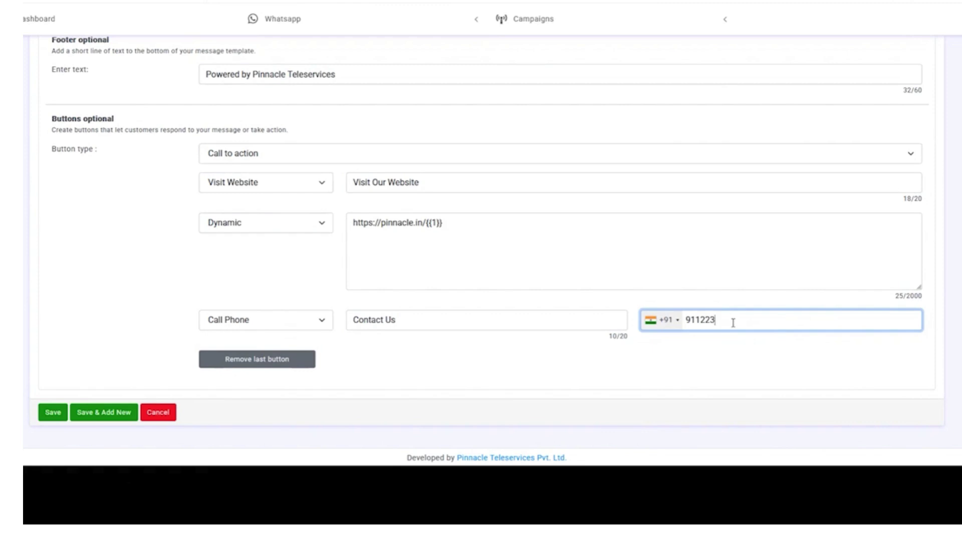
click(515, 381)
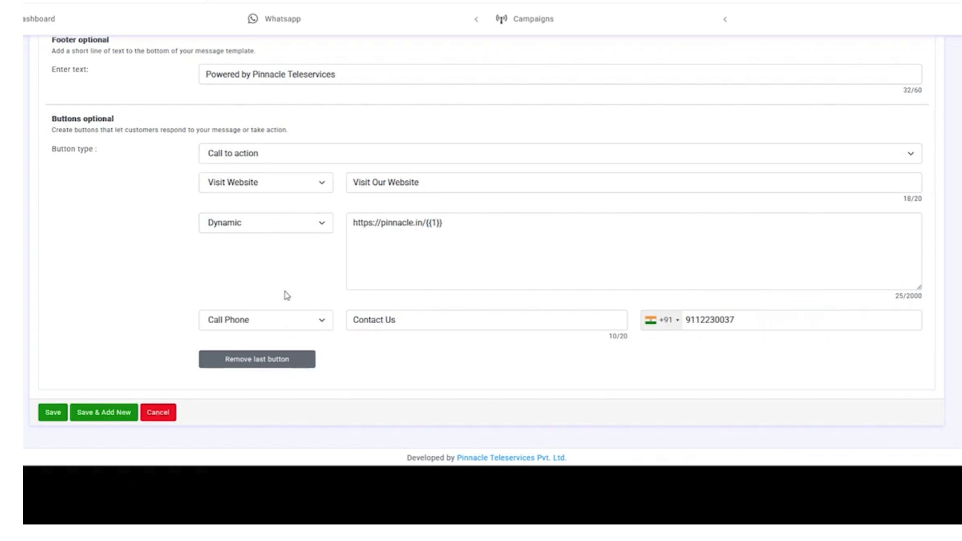
scroll(312, 323, up, 3)
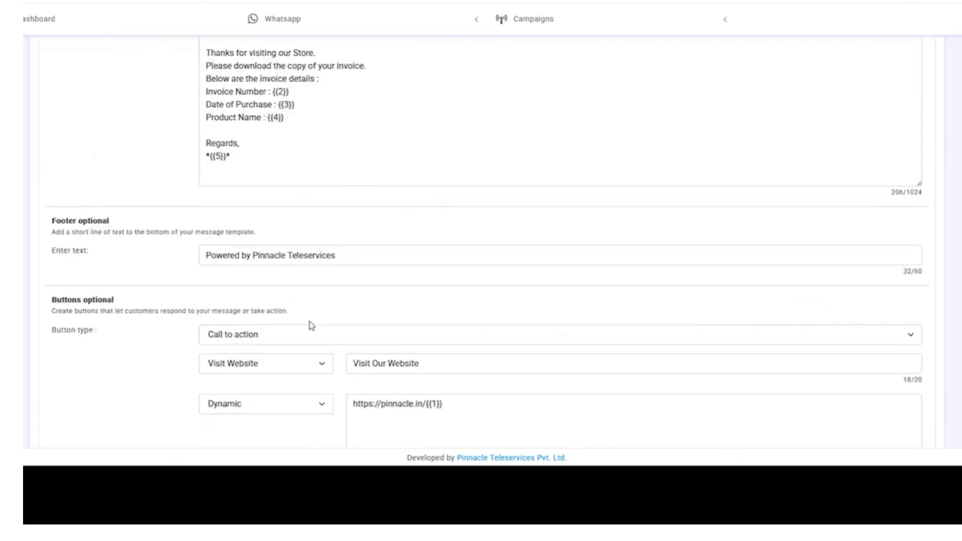
scroll(311, 326, up, 7)
scroll(315, 317, down, 10)
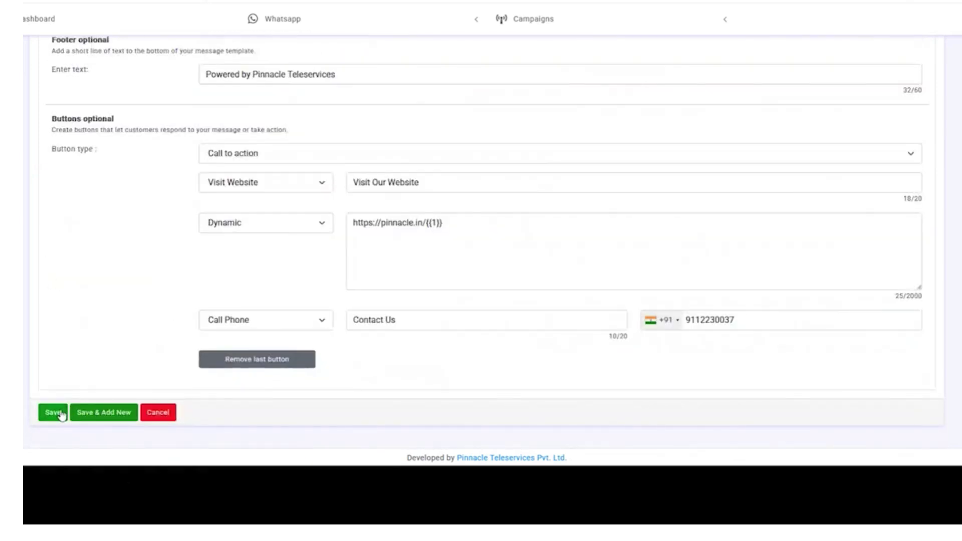
click(277, 155)
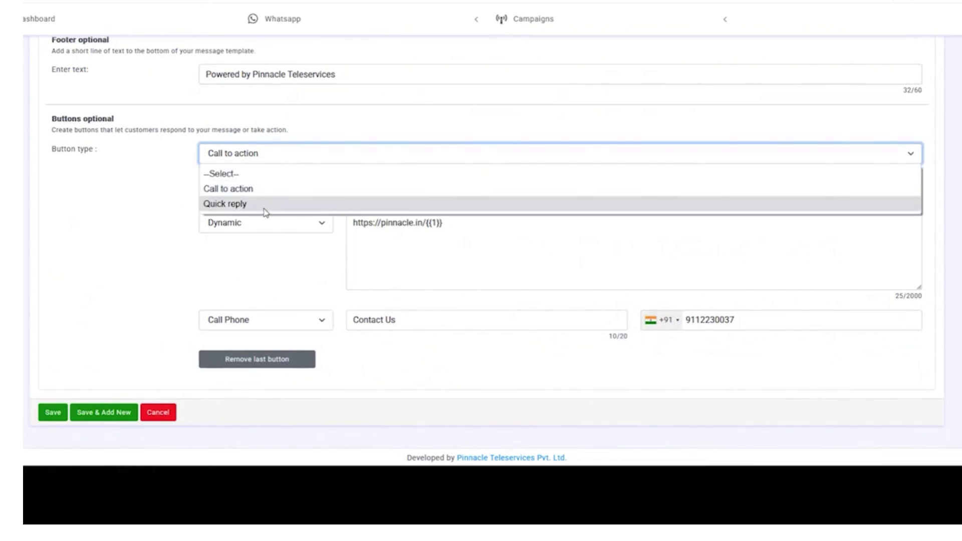
- Switch buttons to Quick reply with three replies: Good, Better and Best
click(264, 205)
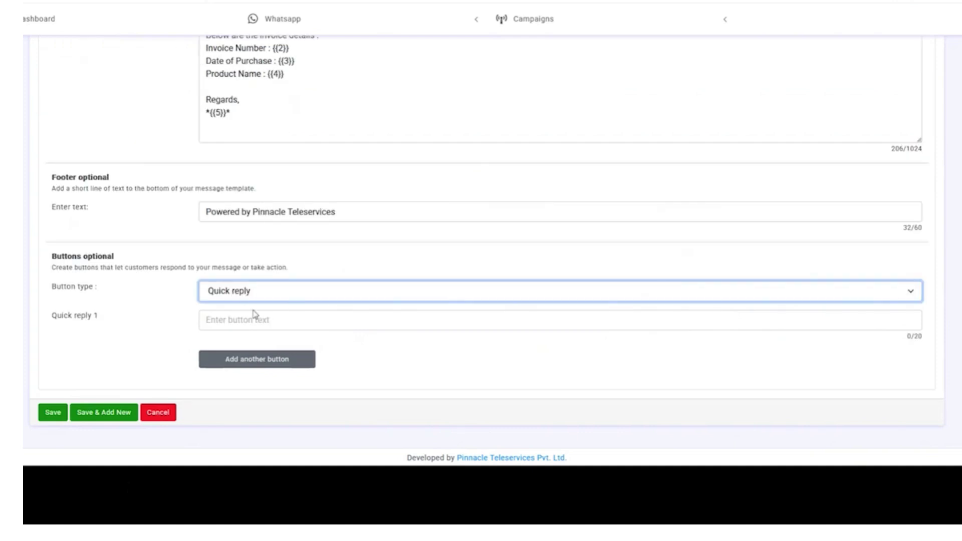
click(276, 368)
click(302, 399)
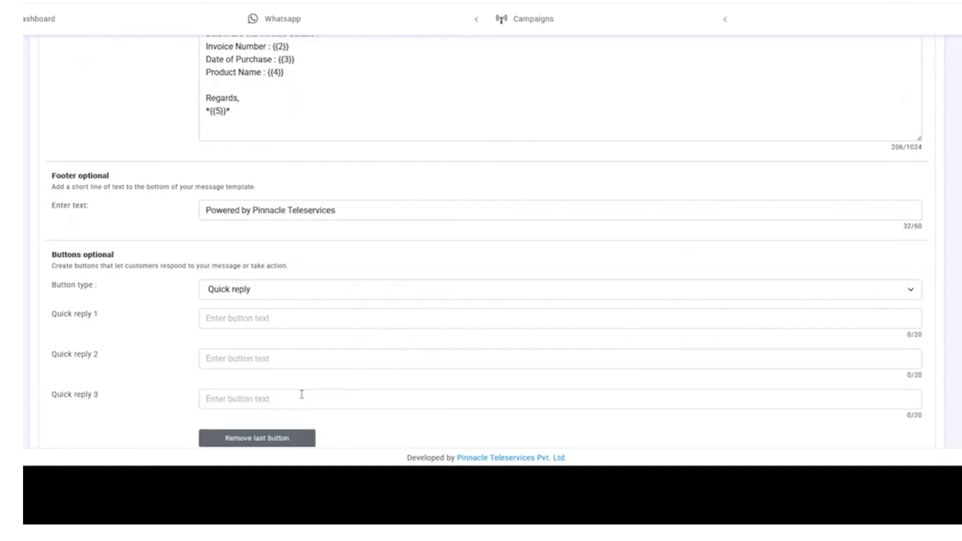
click(232, 242)
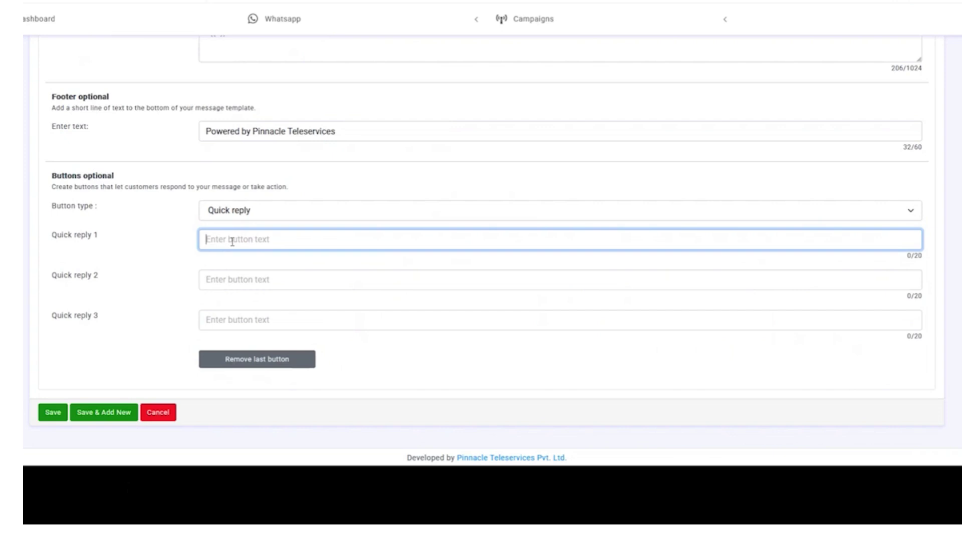
text(Good)
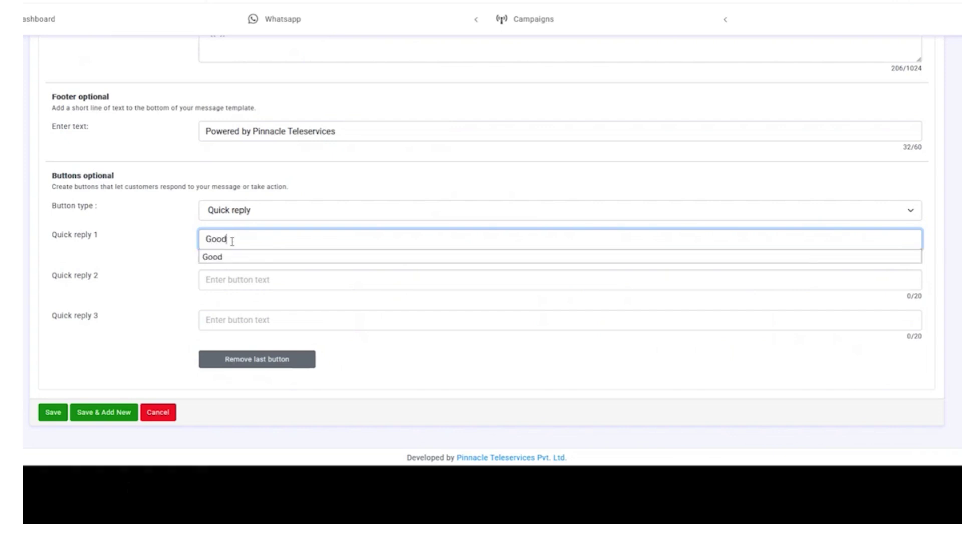
key(Tab)
text(Be)
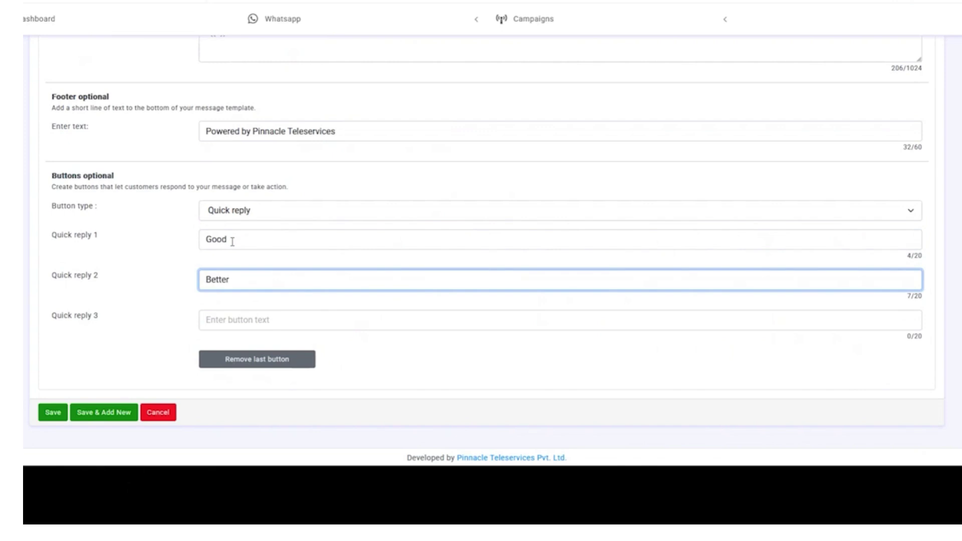
key(Tab)
text(Be)
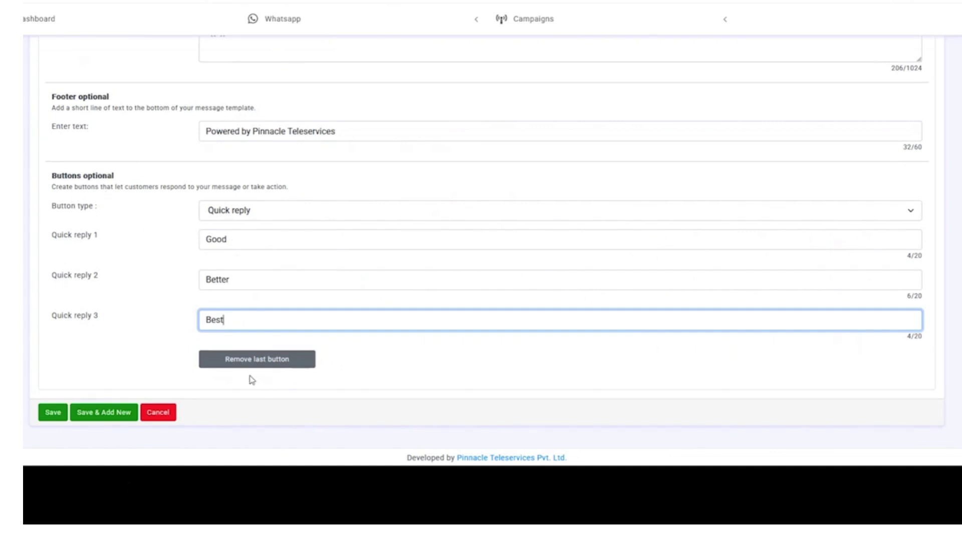
scroll(101, 286, up, 10)
scroll(102, 311, down, 8)
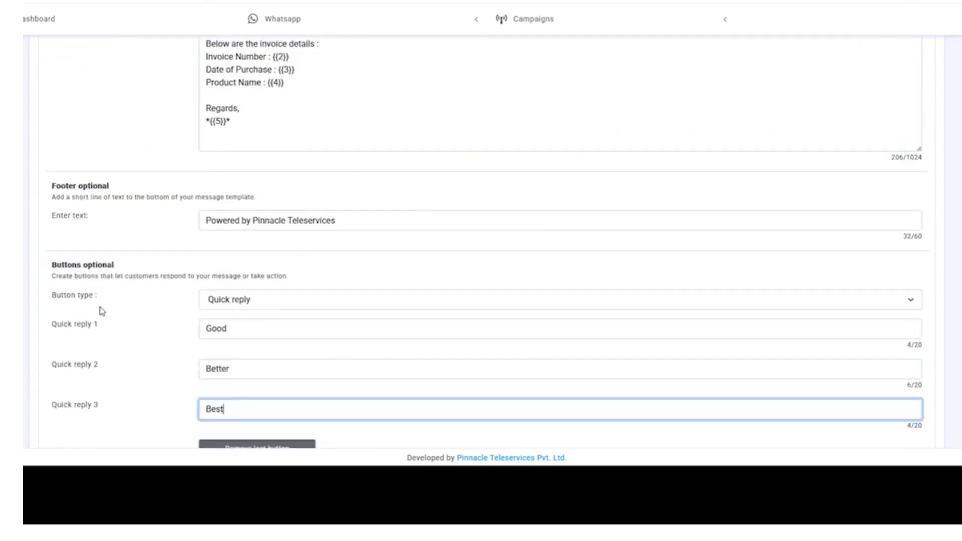
scroll(102, 310, down, 2)
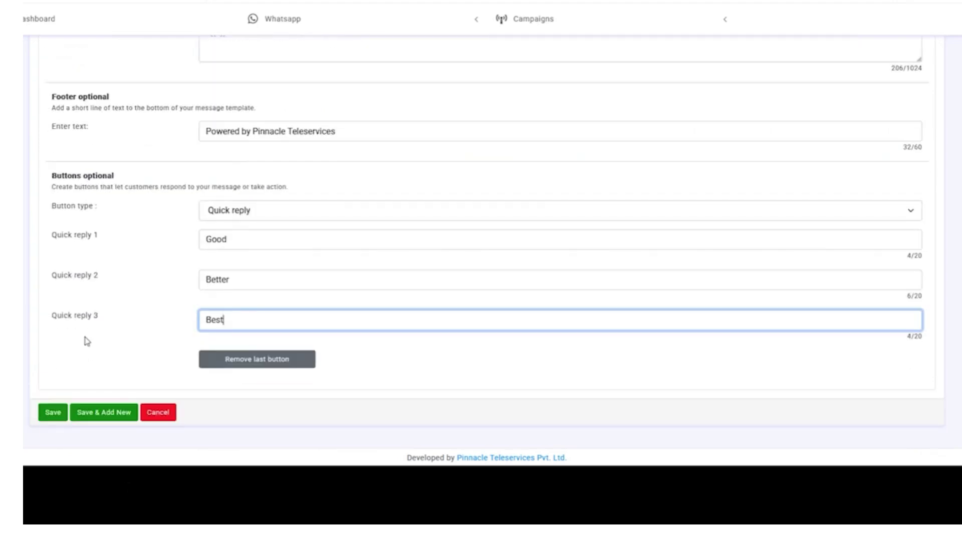
click(49, 421)
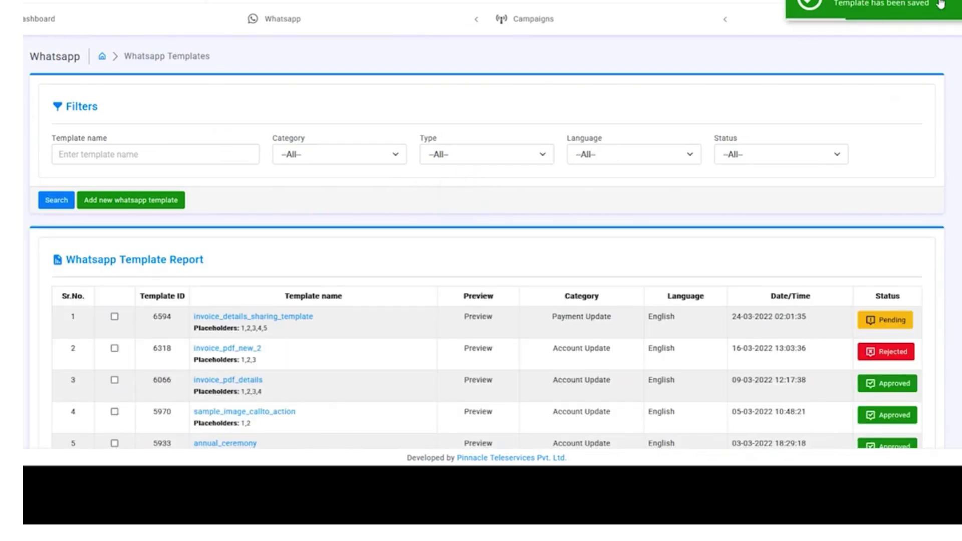
scroll(947, 281, down, 2)
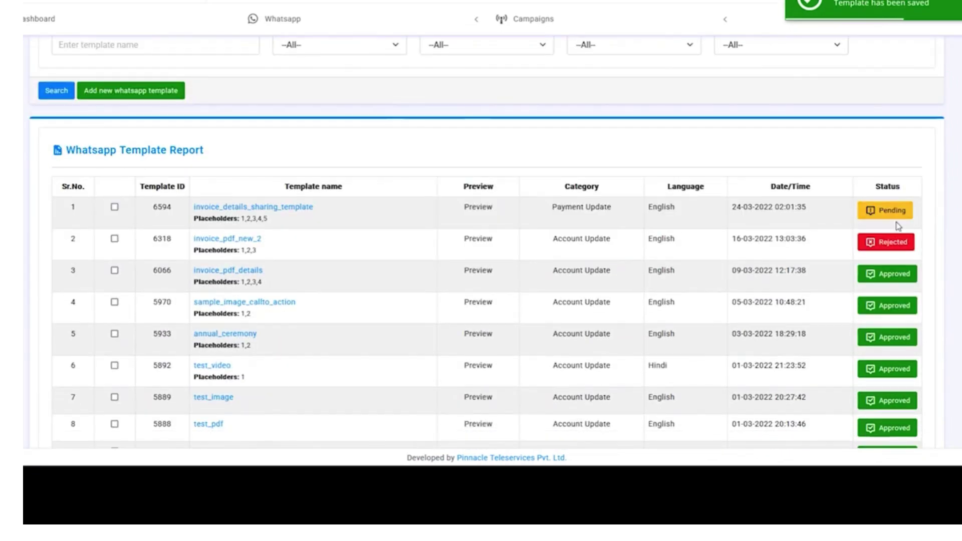
scroll(640, 212, up, 2)
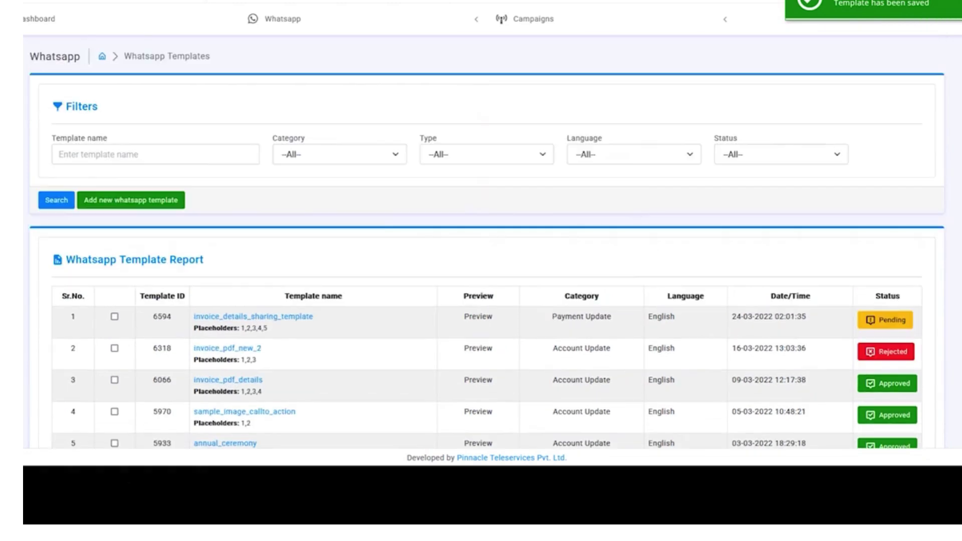
scroll(561, 298, down, 2)
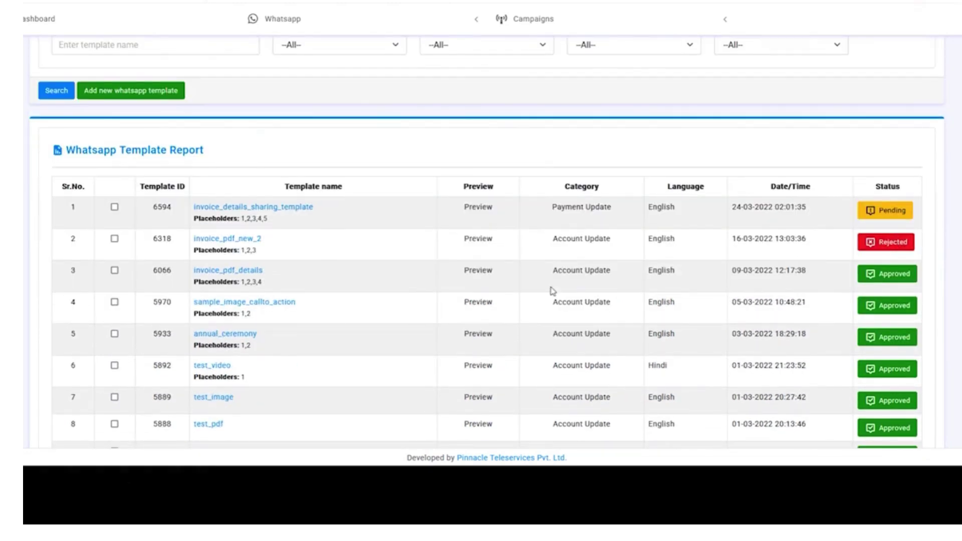
scroll(551, 291, down, 4)
scroll(534, 329, up, 4)
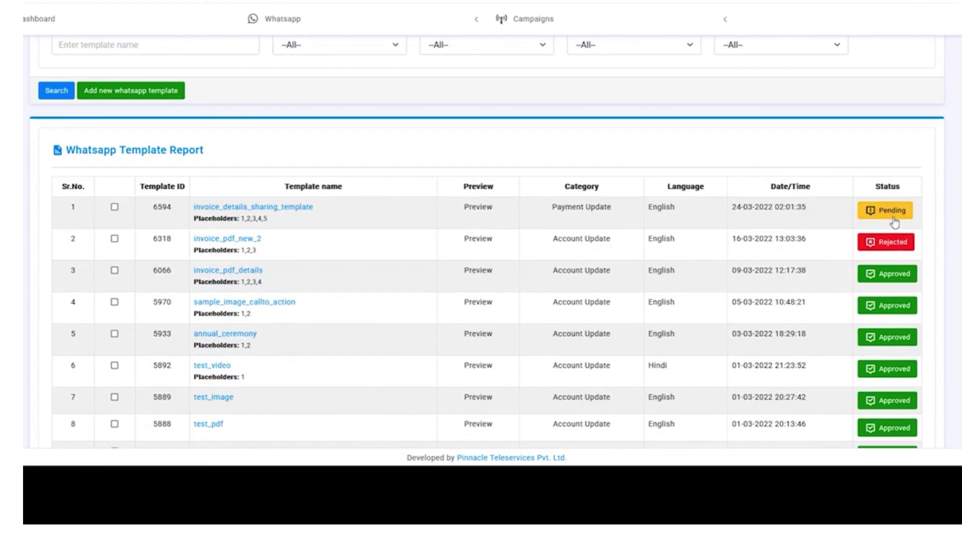
scroll(530, 262, up, 2)
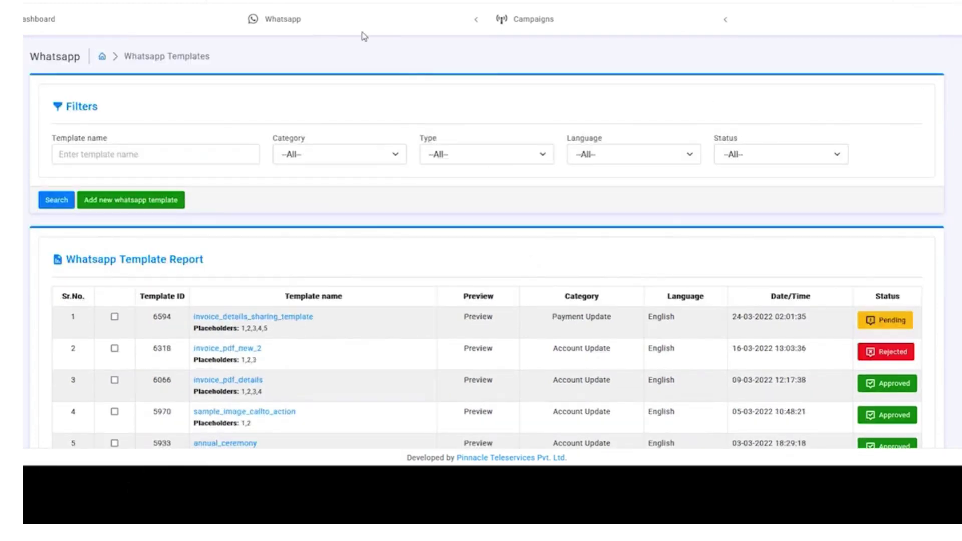
mouse_move(356, 38)
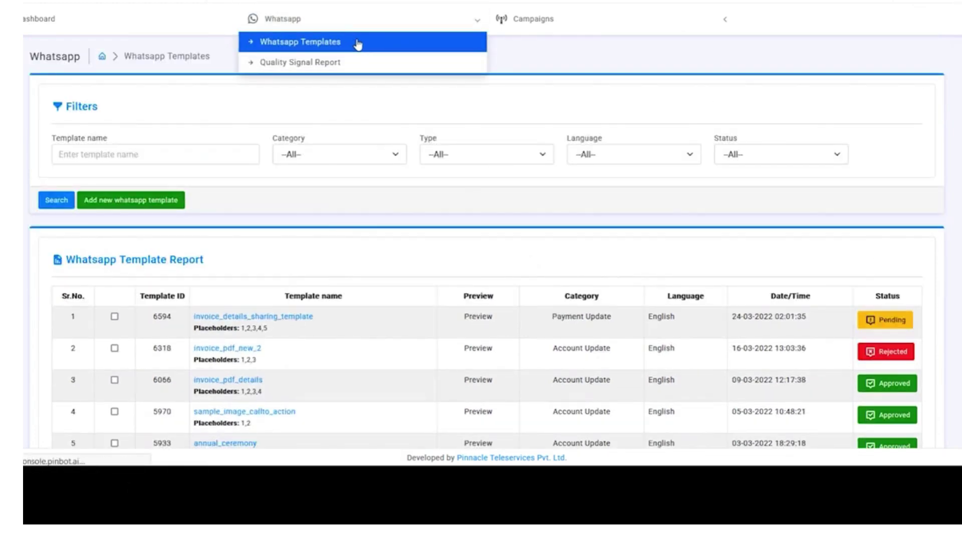
click(357, 42)
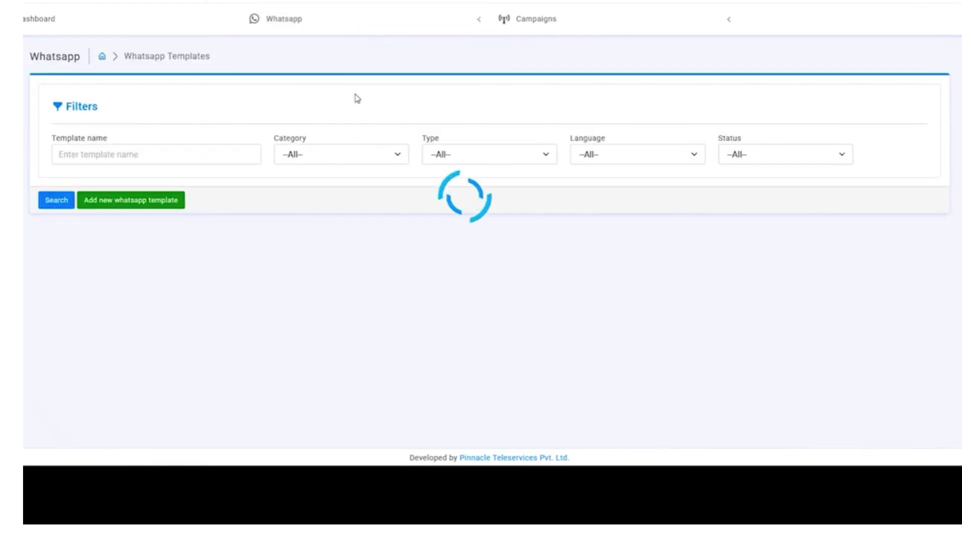
click(301, 158)
click(301, 157)
click(464, 155)
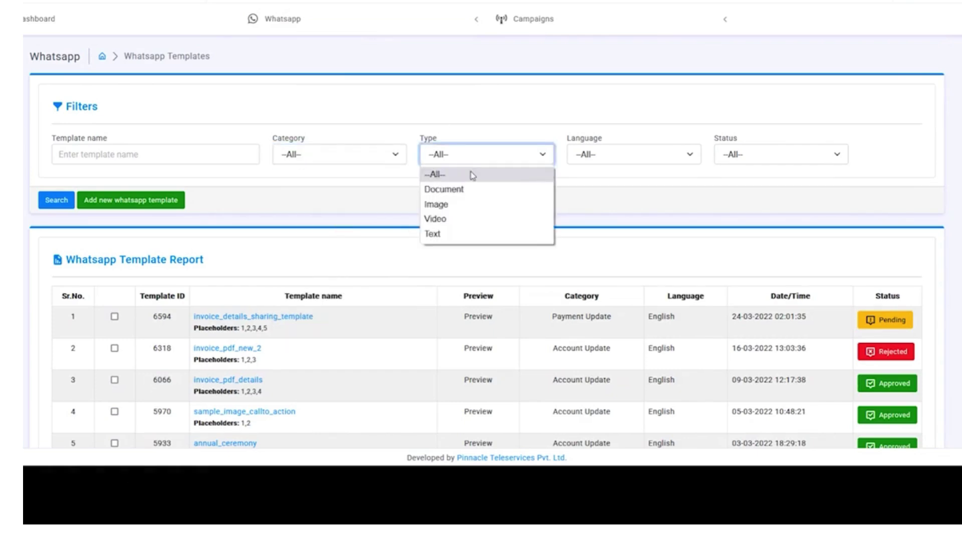
click(474, 150)
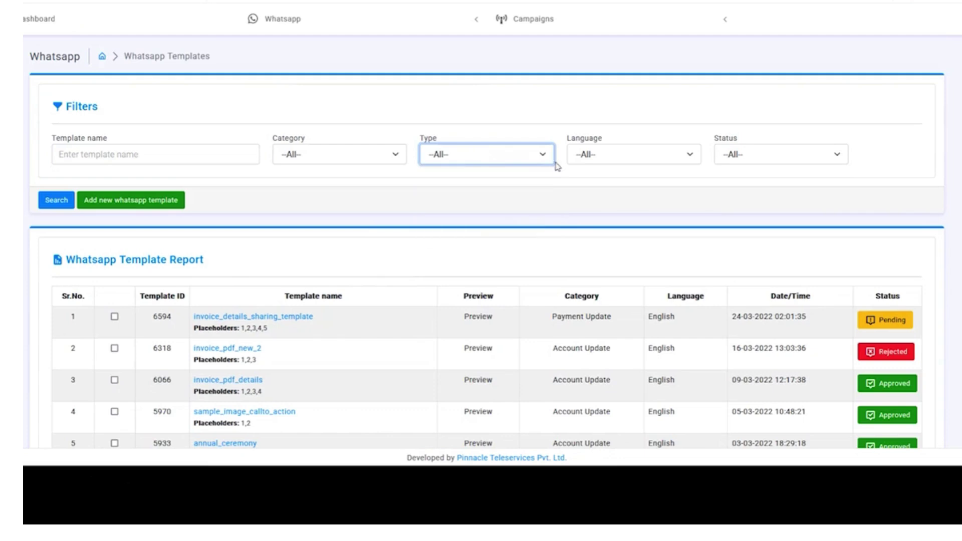
click(595, 156)
click(595, 155)
click(755, 159)
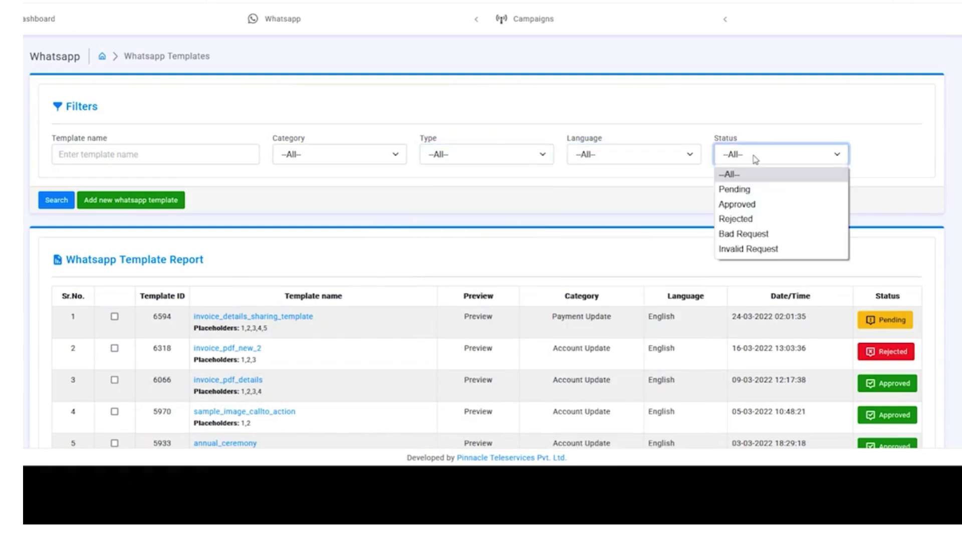
click(756, 156)
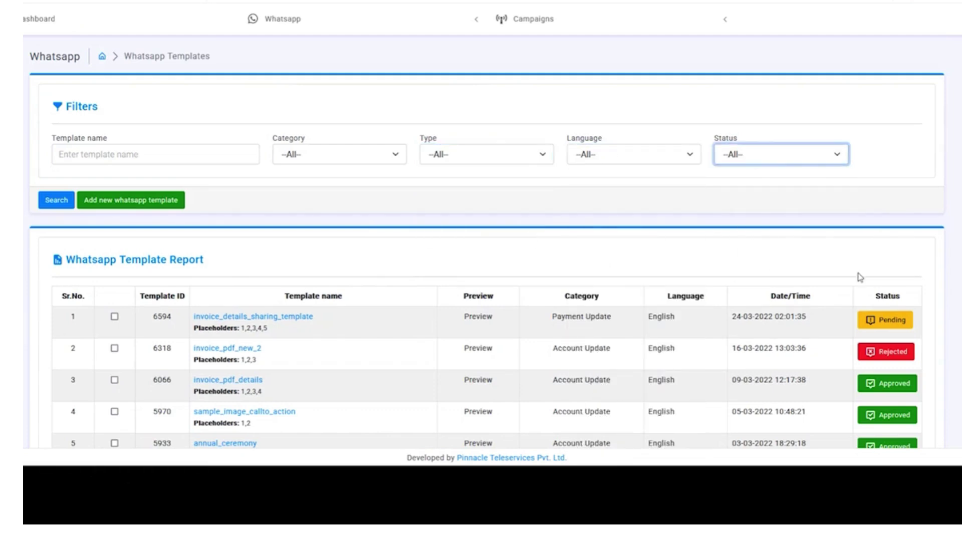
scroll(299, 227, down, 5)
scroll(262, 106, up, 3)
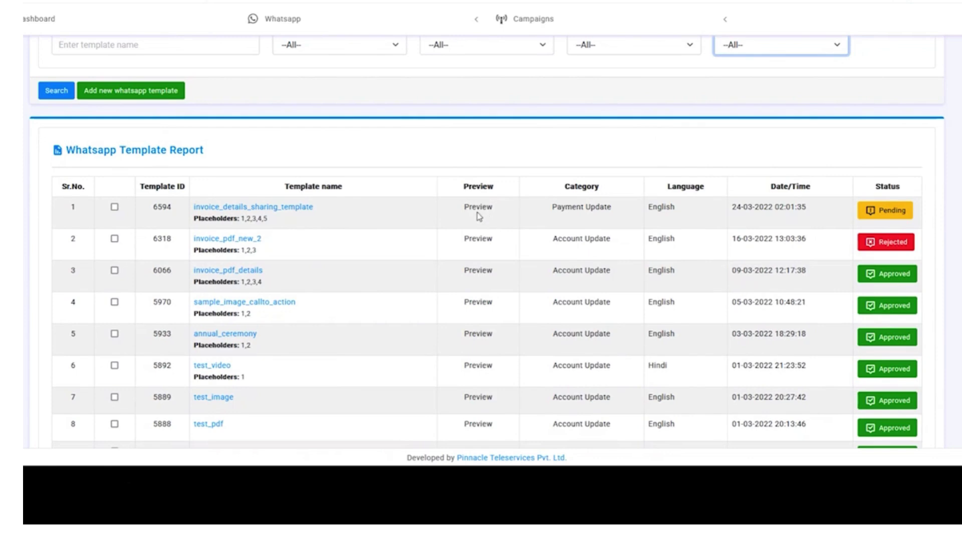
click(477, 214)
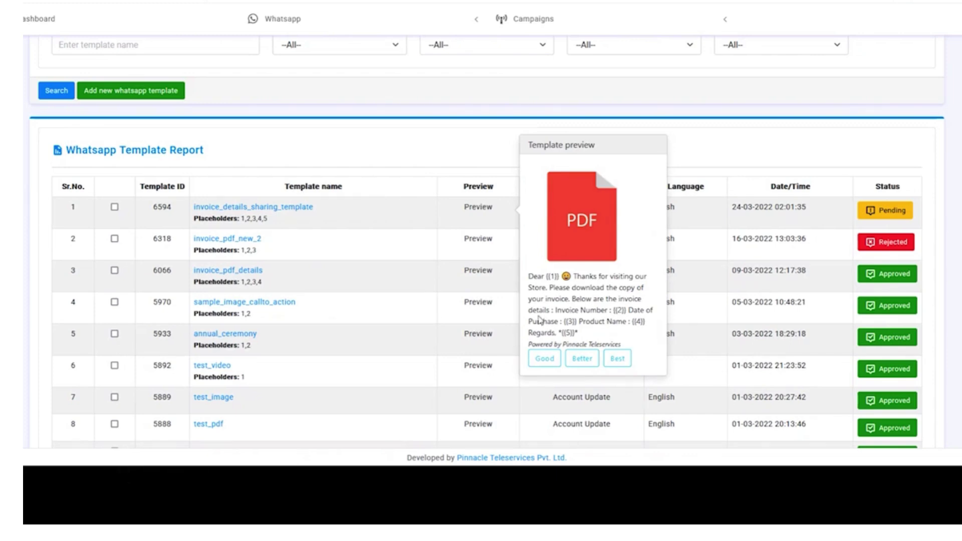
drag(529, 283, 625, 346)
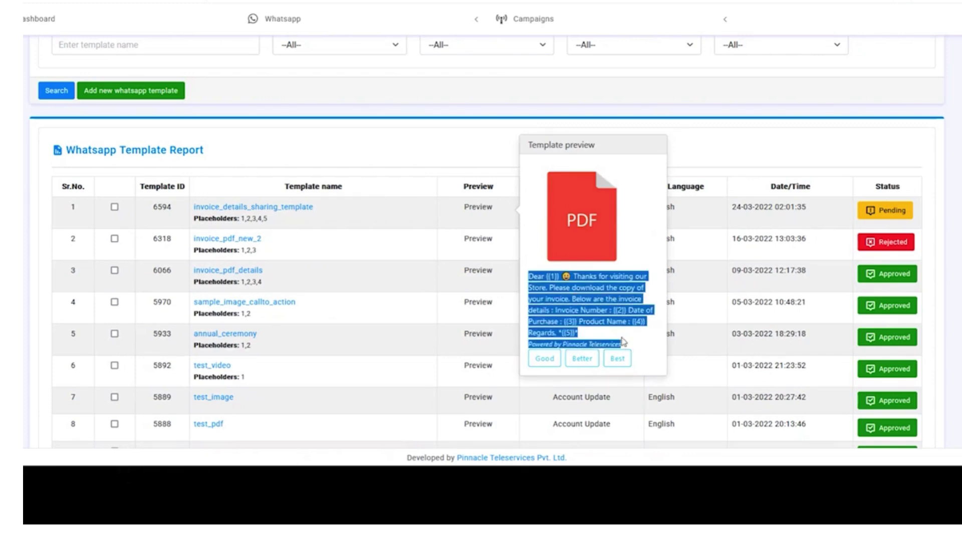
click(612, 320)
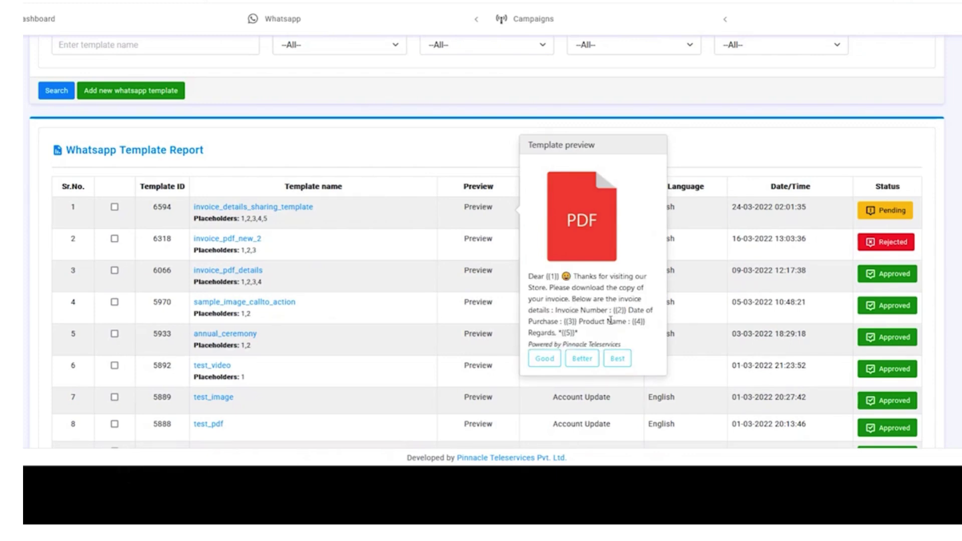
triple_click(574, 345)
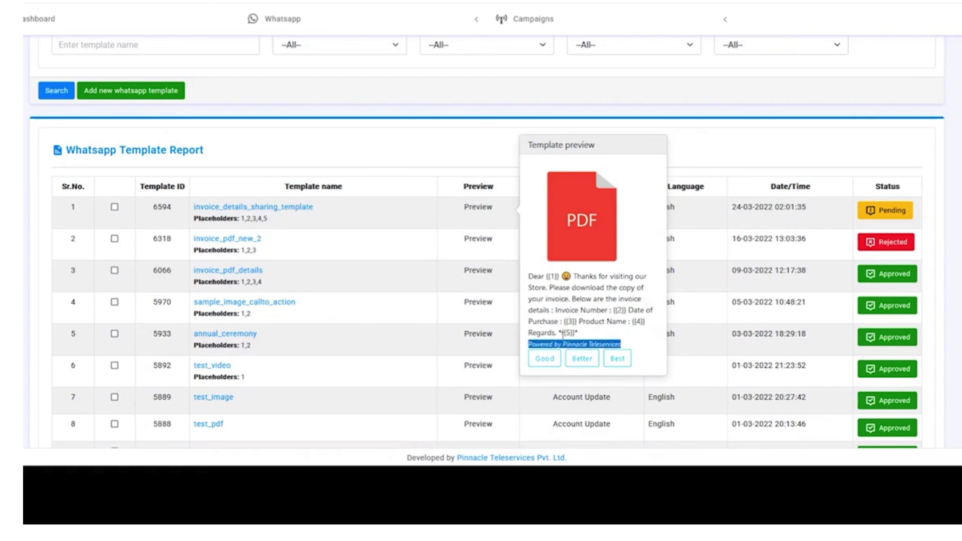
double_click(570, 333)
click(583, 326)
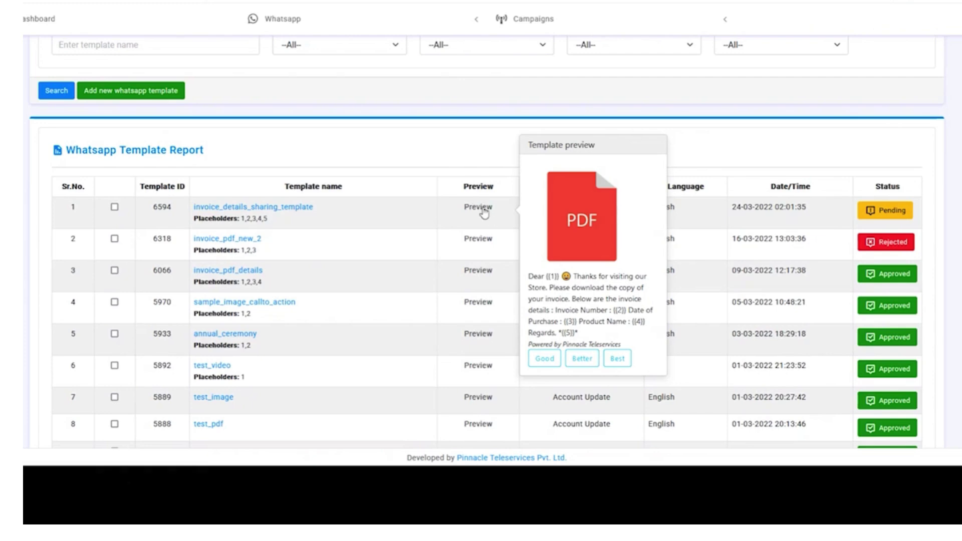
click(484, 211)
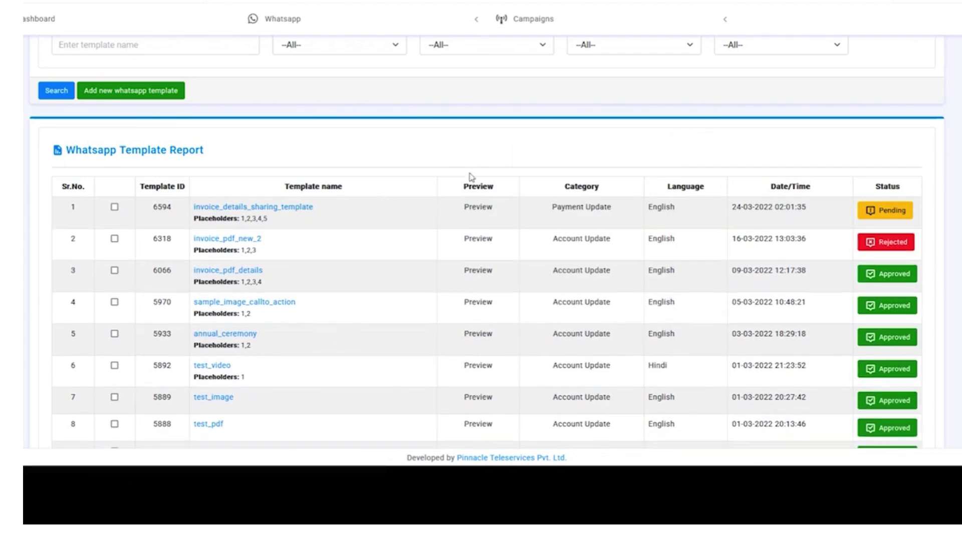
mouse_move(264, 230)
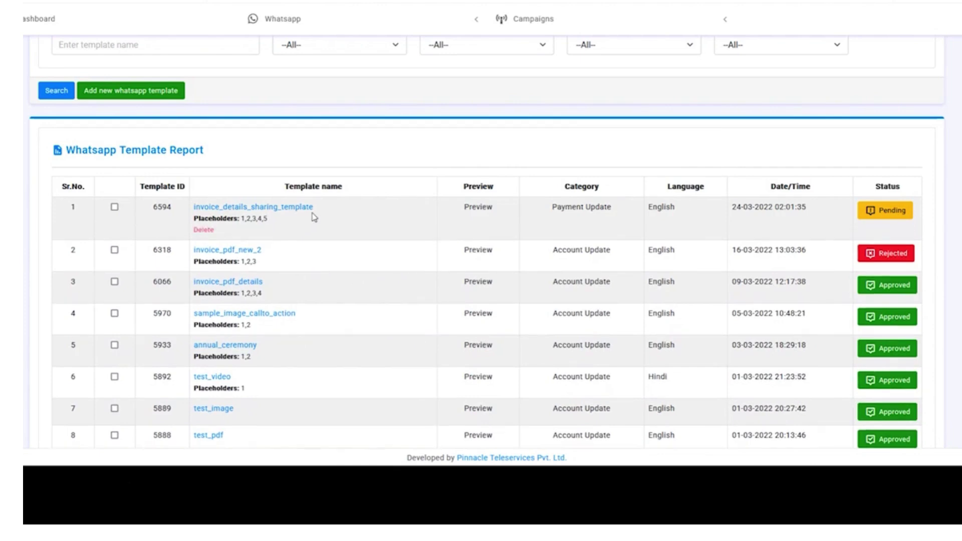
scroll(306, 216, up, 1)
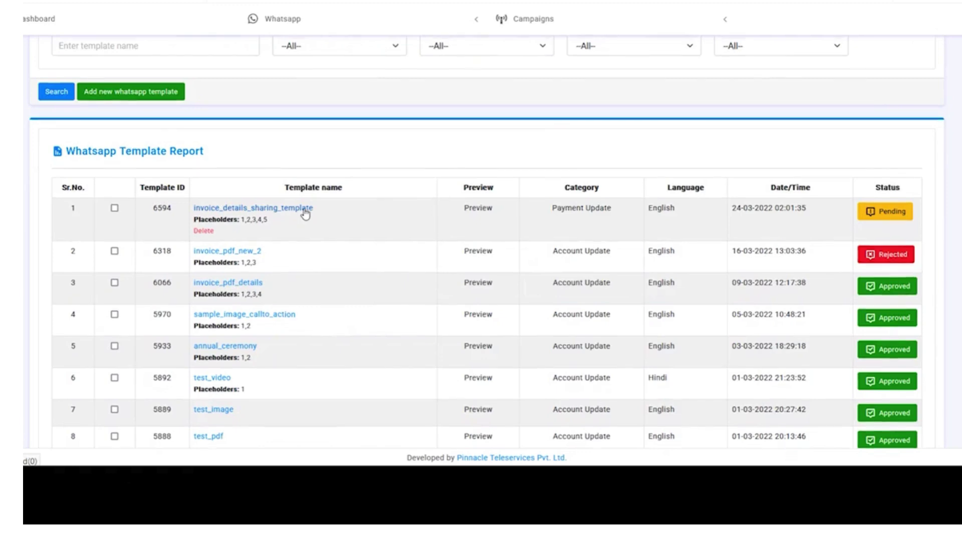
scroll(326, 235, up, 1)
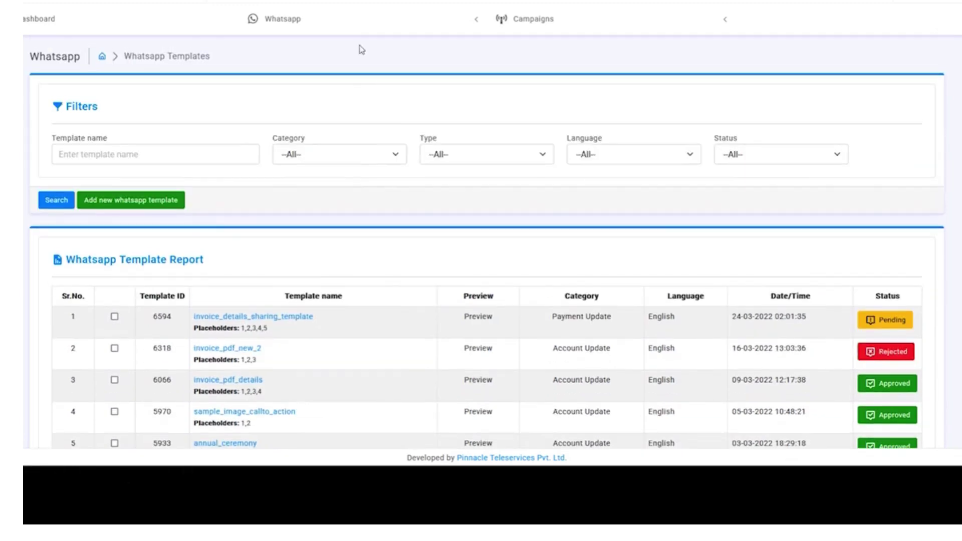
- Open the Whatsapp Quality Signal Report and check the number's Connected status and High rating
click(354, 17)
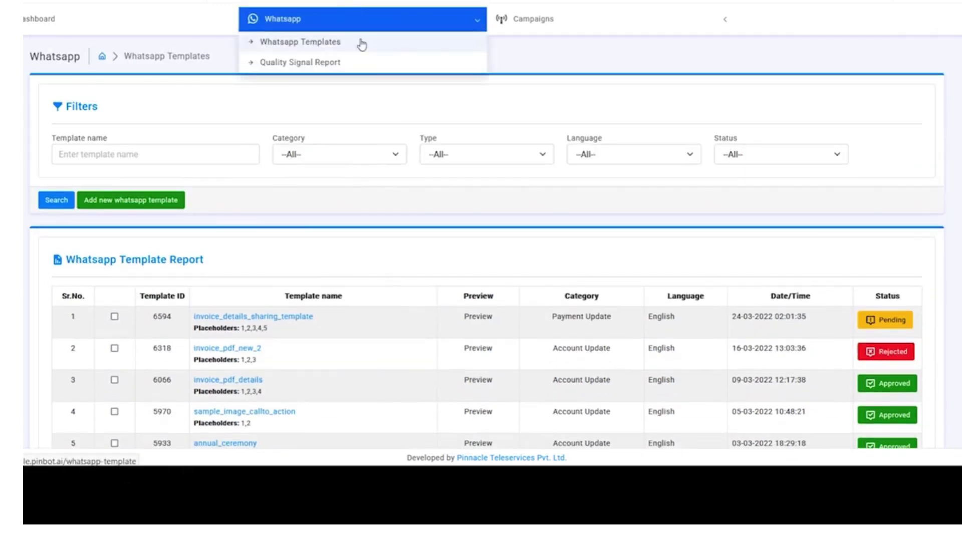
click(381, 72)
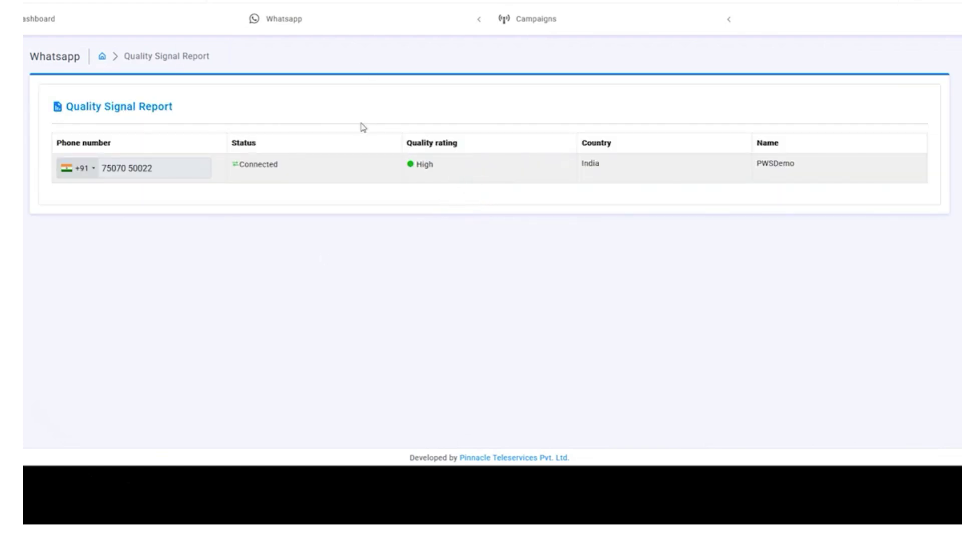
click(341, 23)
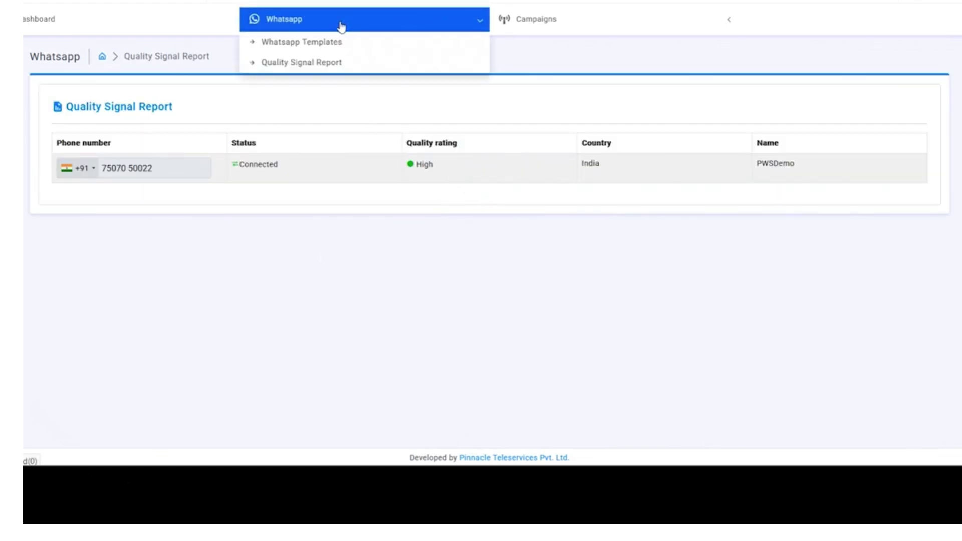
click(341, 25)
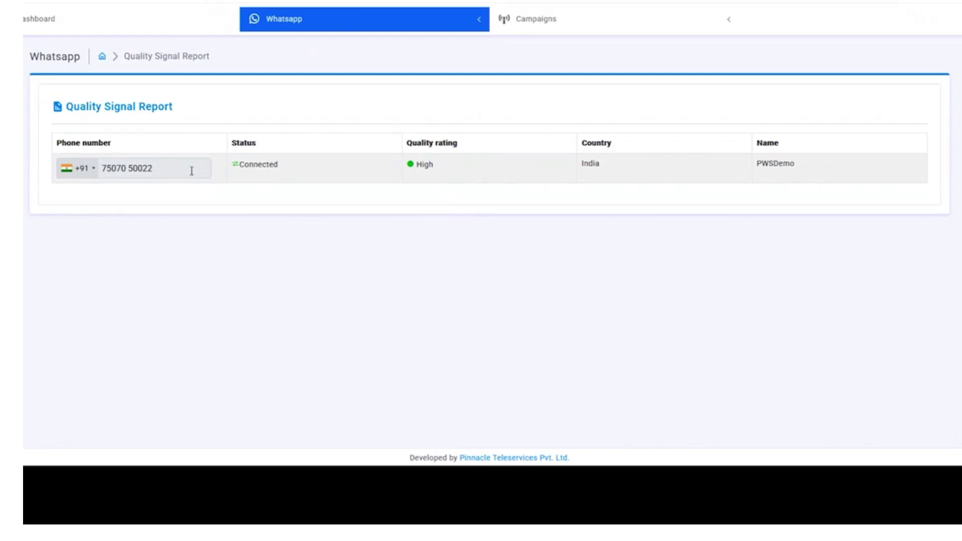
drag(166, 175, 95, 191)
click(243, 185)
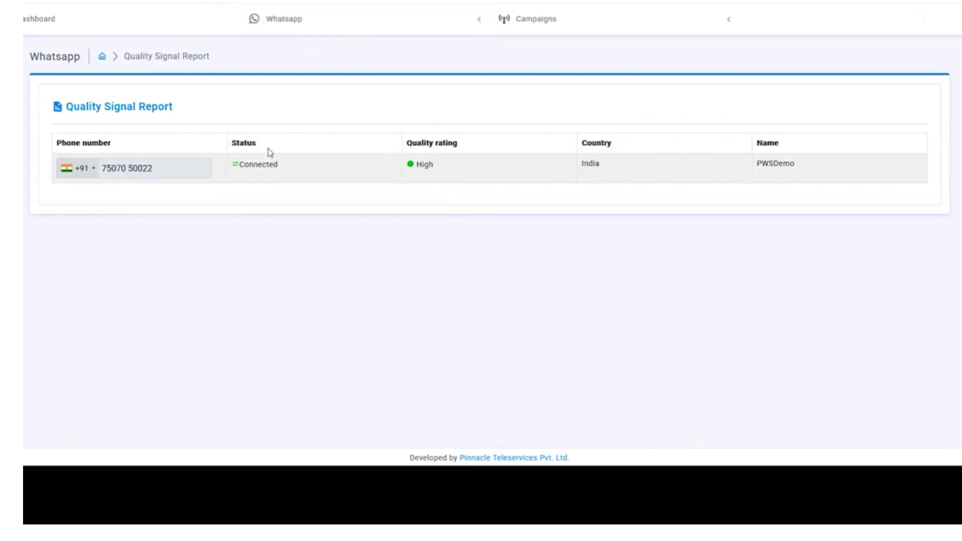
click(279, 22)
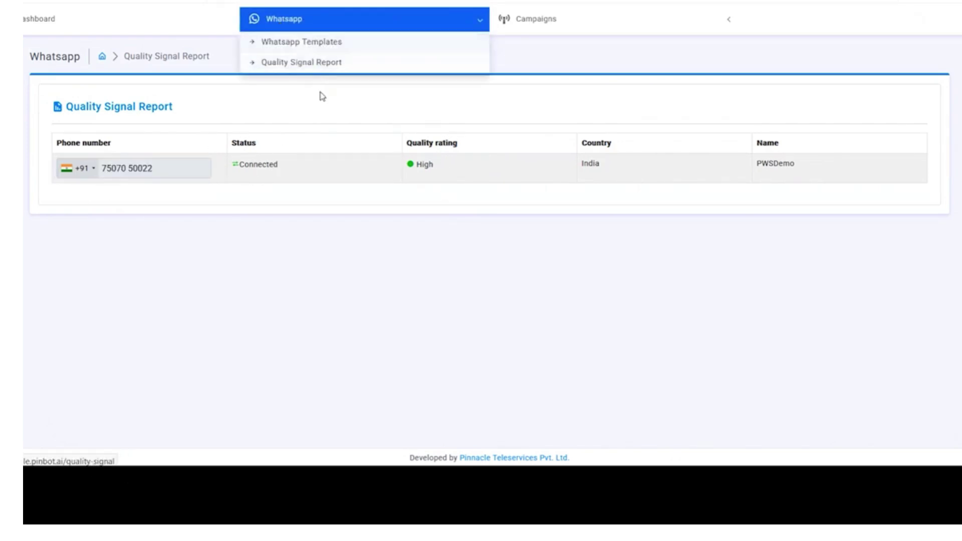
click(319, 21)
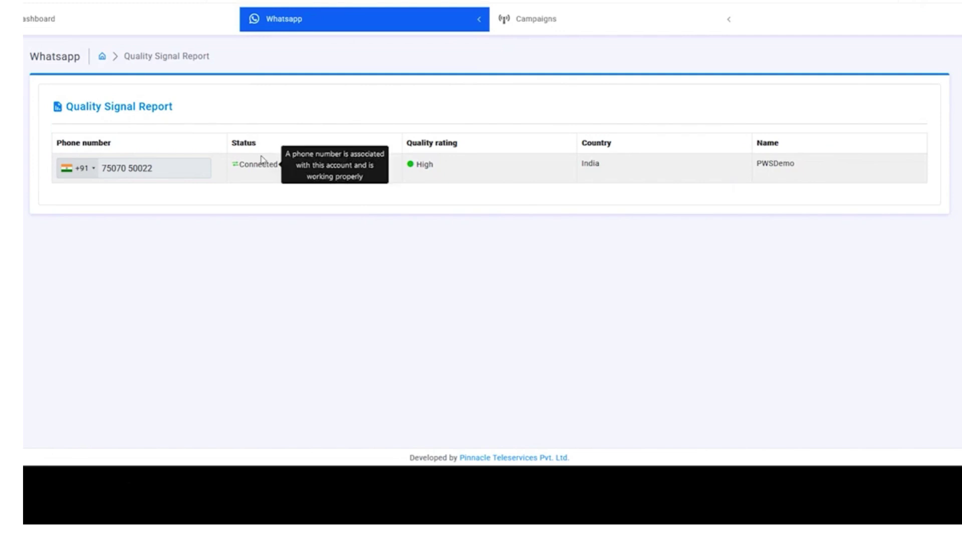
mouse_move(260, 167)
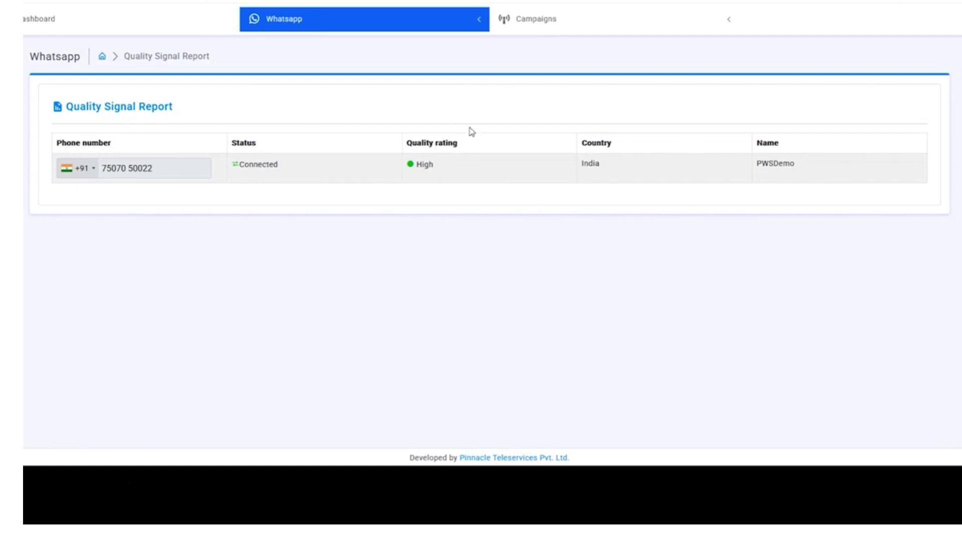
click(526, 26)
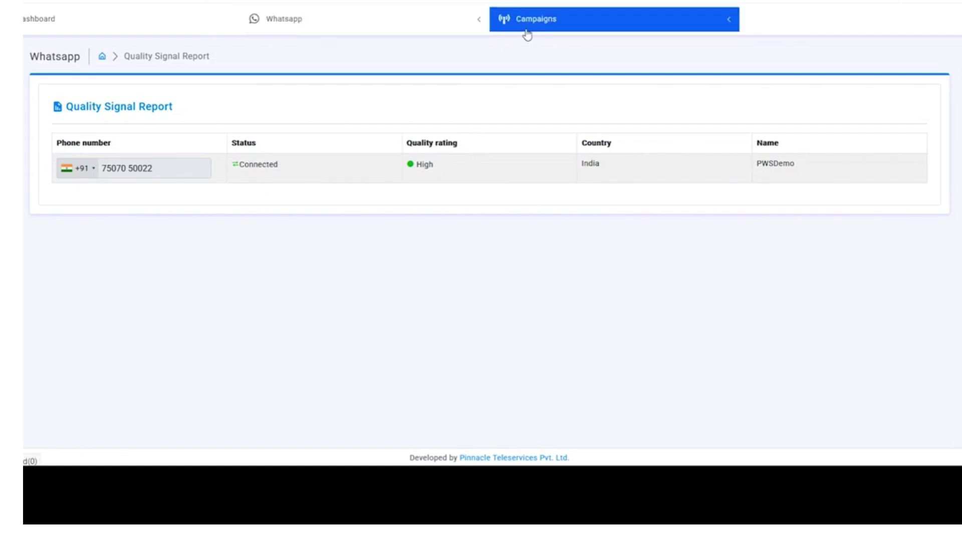
click(563, 26)
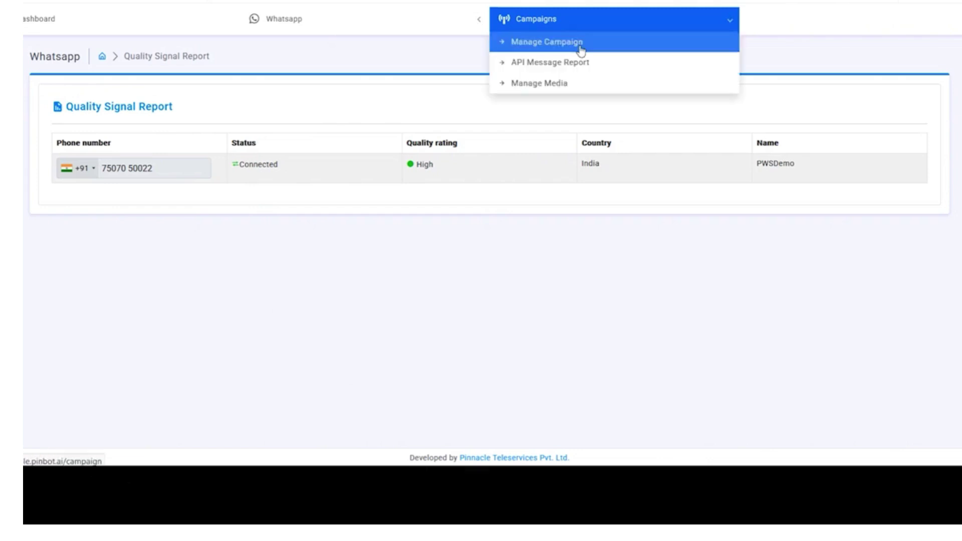
click(609, 41)
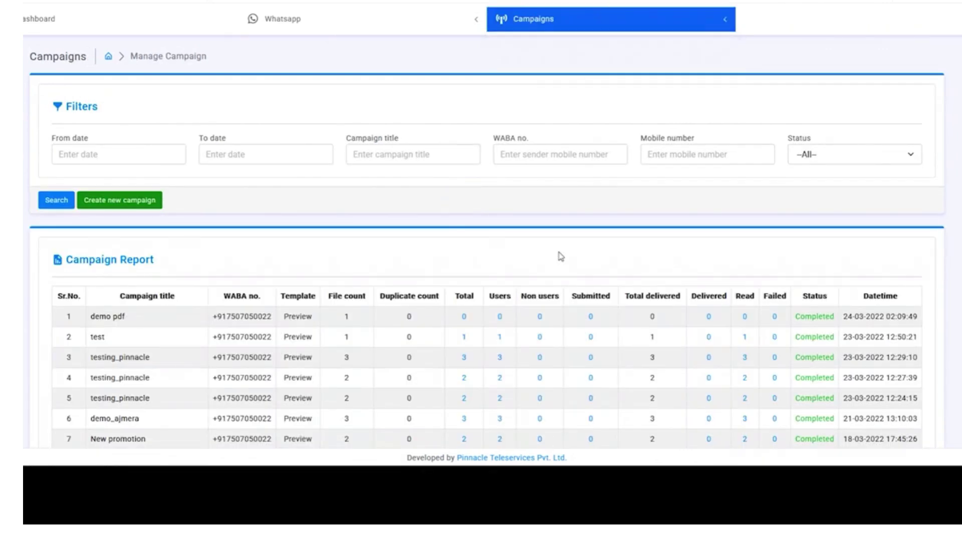
scroll(560, 257, down, 9)
scroll(640, 377, up, 8)
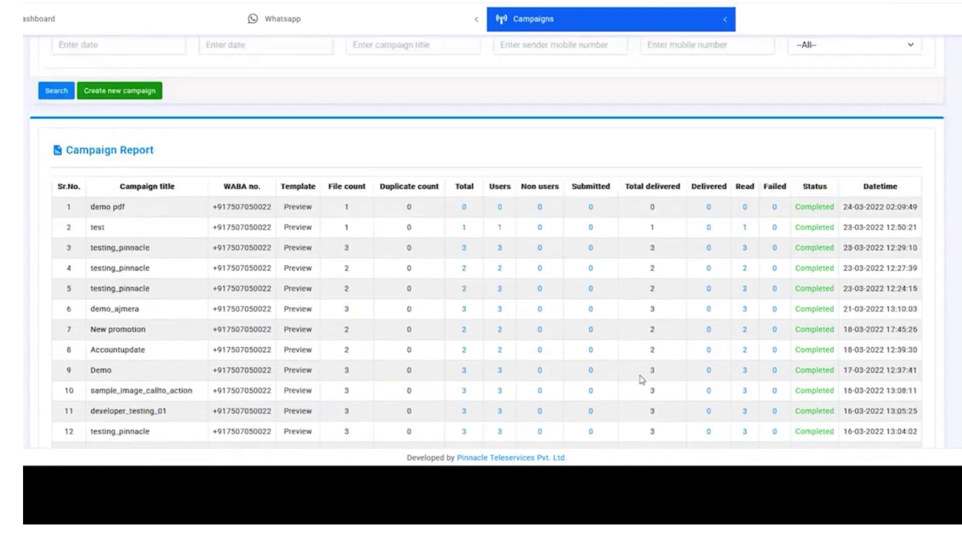
scroll(623, 298, up, 1)
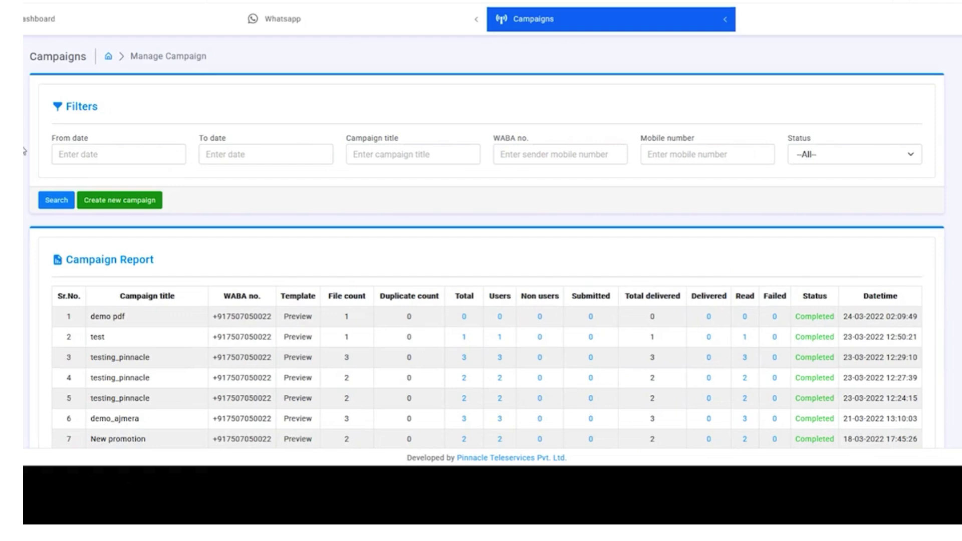
click(816, 166)
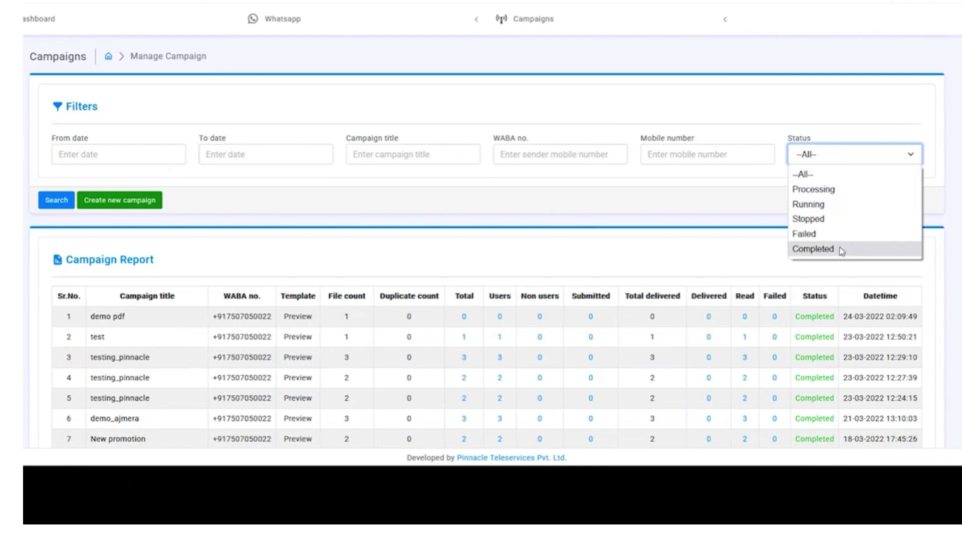
click(849, 163)
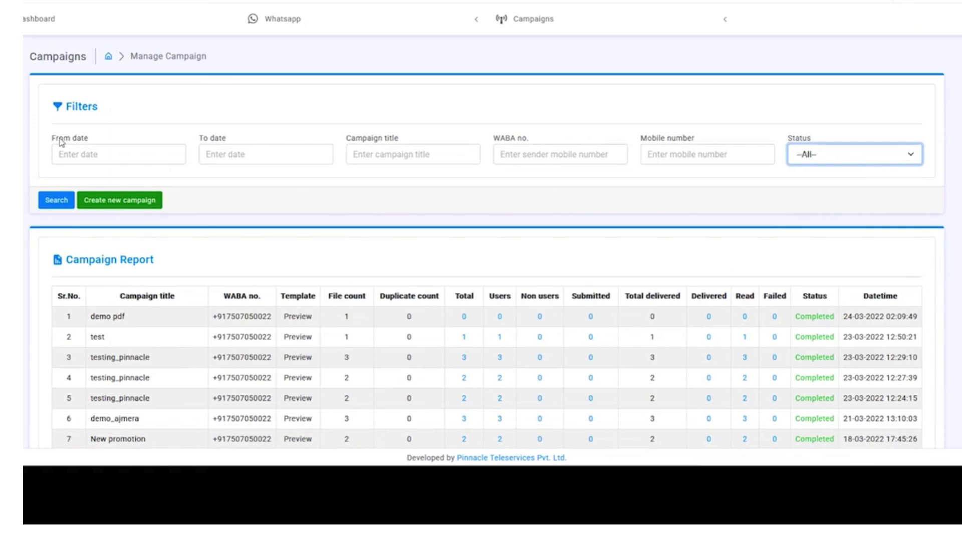
- Start a new campaign scheduled for 25-03-2022 at 06:35:32
click(124, 203)
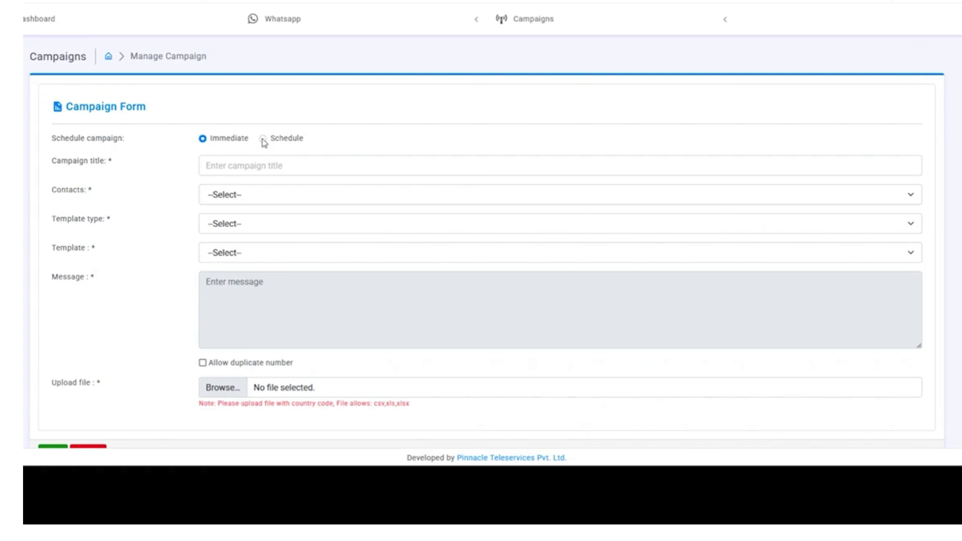
click(262, 139)
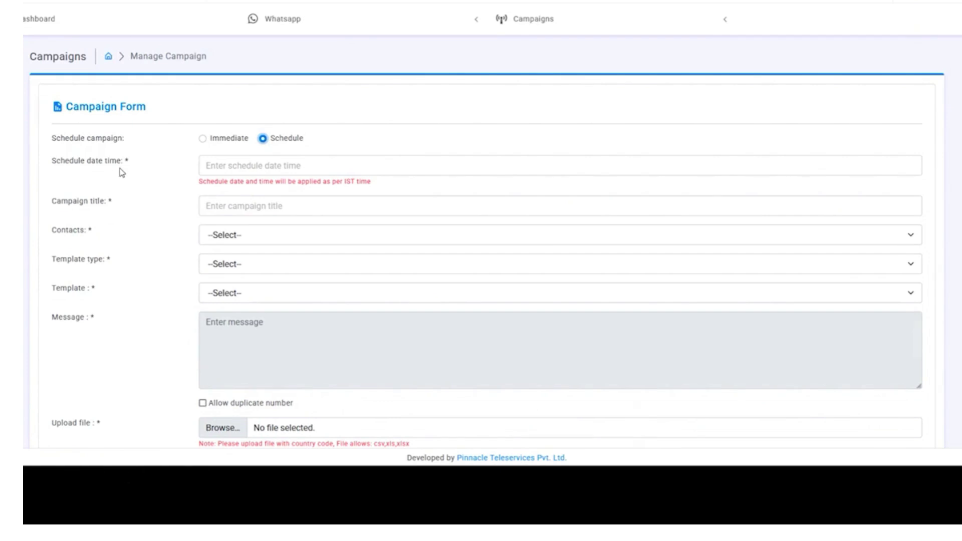
click(226, 167)
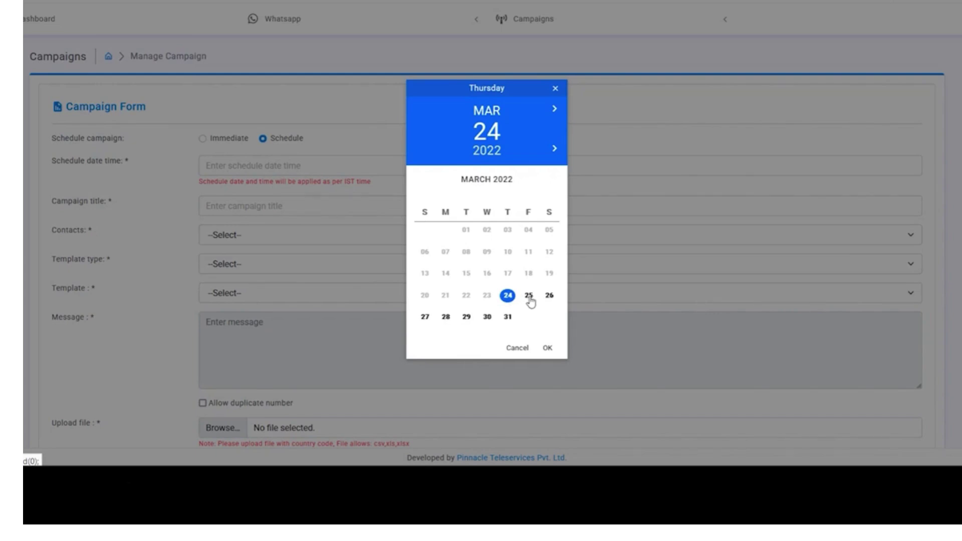
click(529, 298)
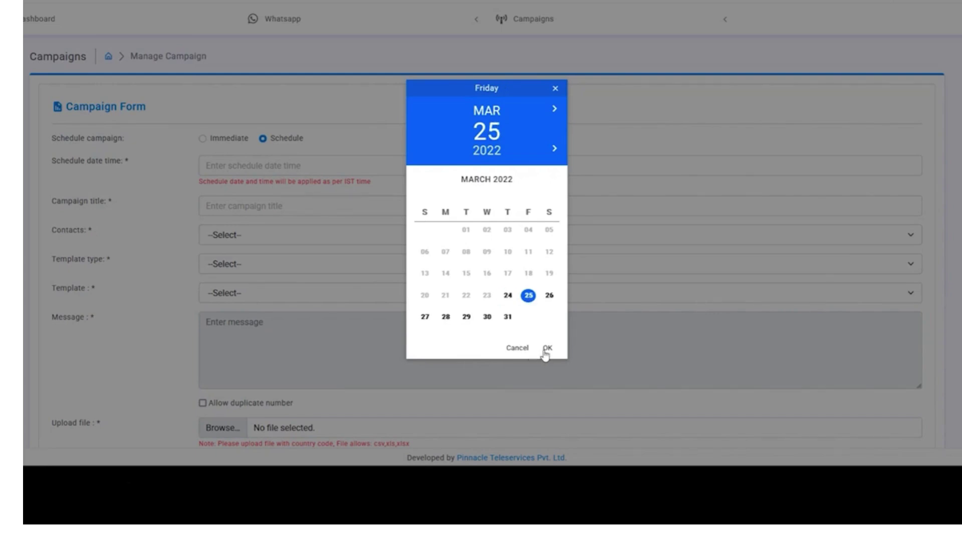
click(547, 351)
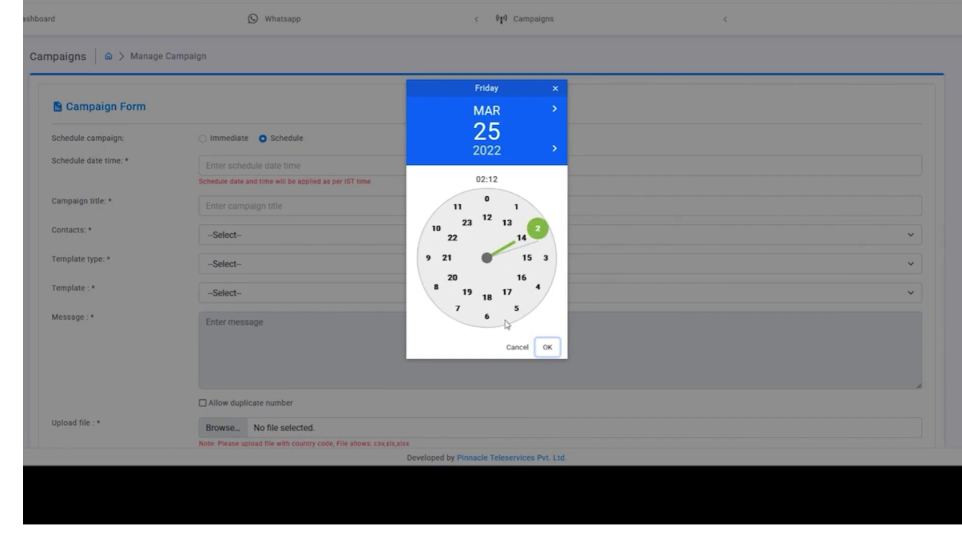
click(515, 312)
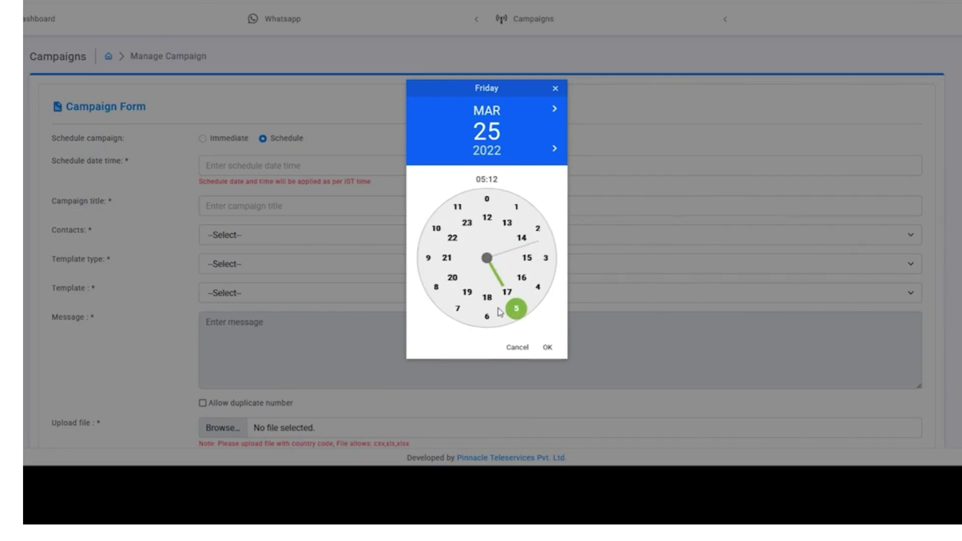
click(487, 319)
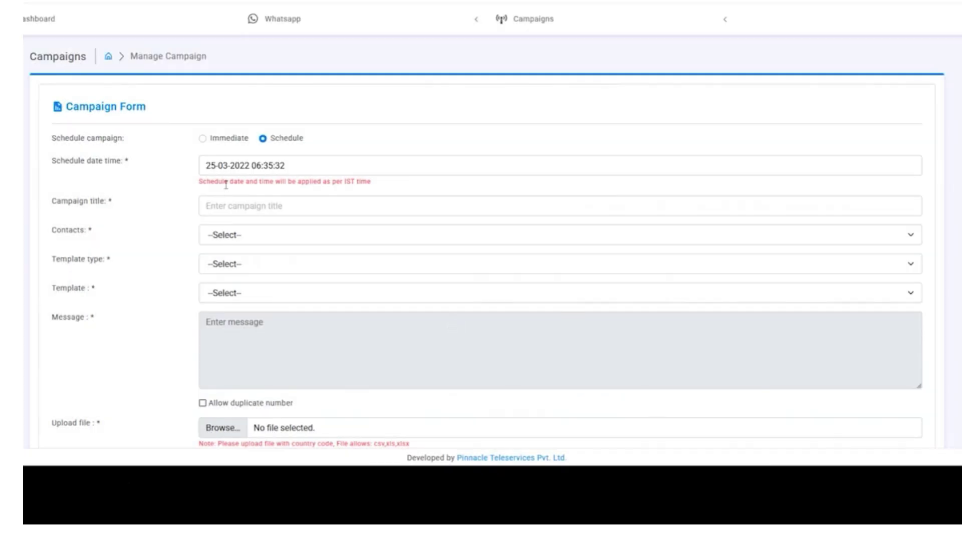
- Title the campaign 'demo of template', pick the sender number as contact, and choose Document type
click(258, 205)
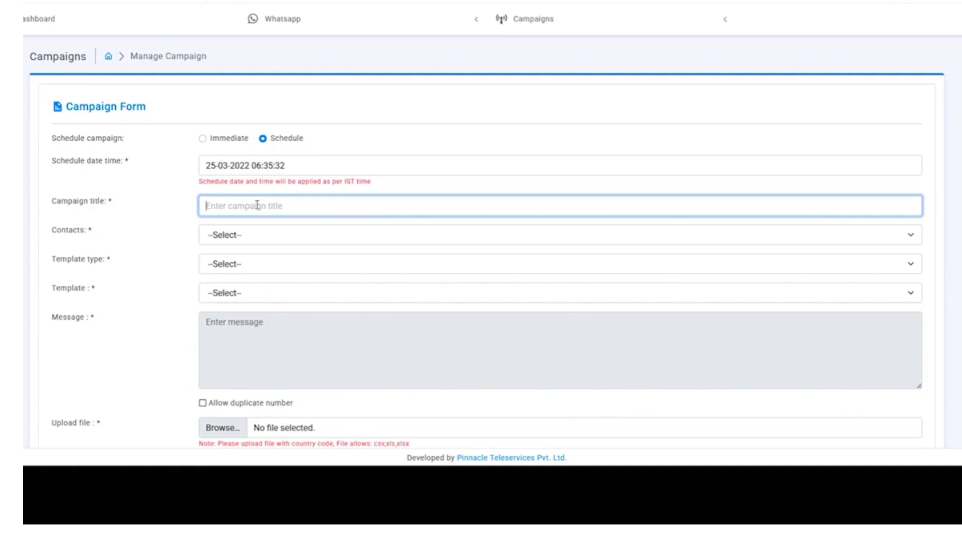
text(demo)
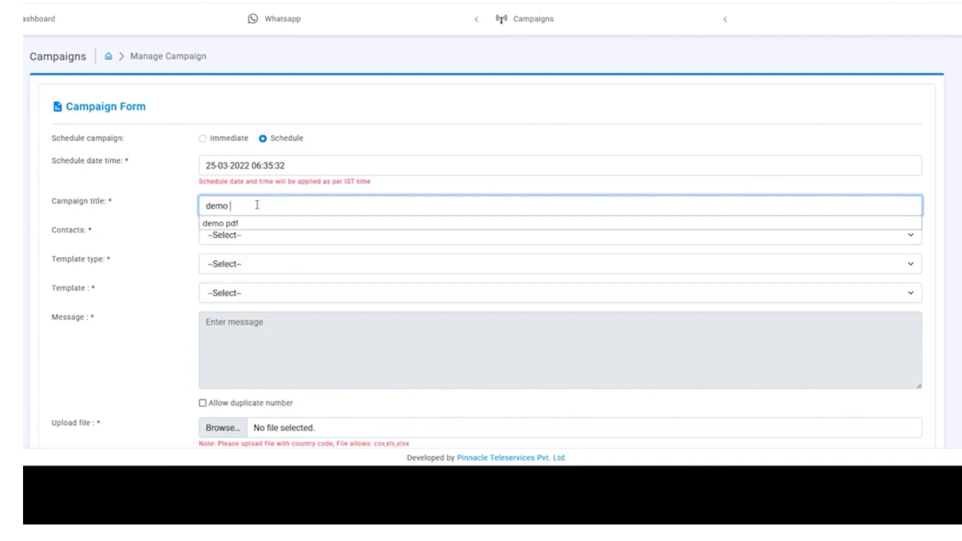
text( of template)
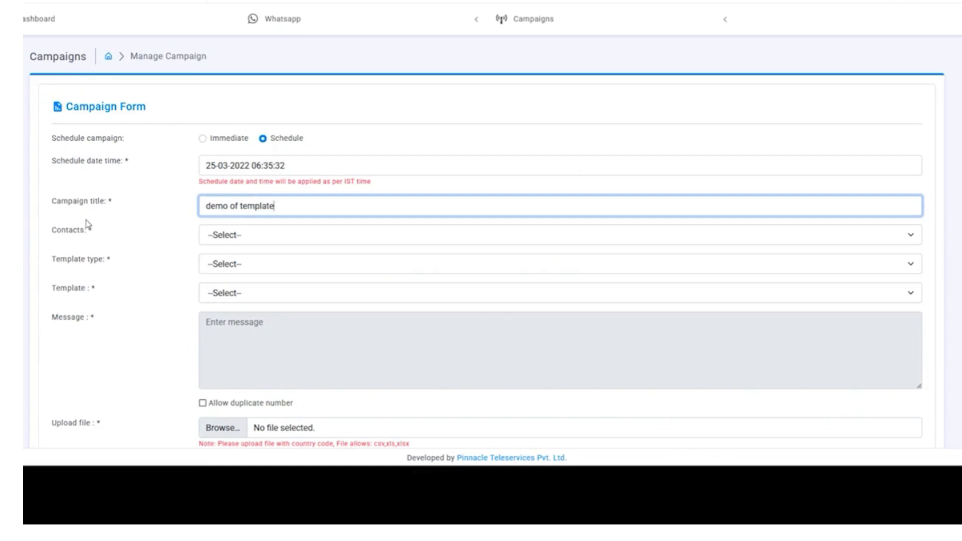
click(259, 234)
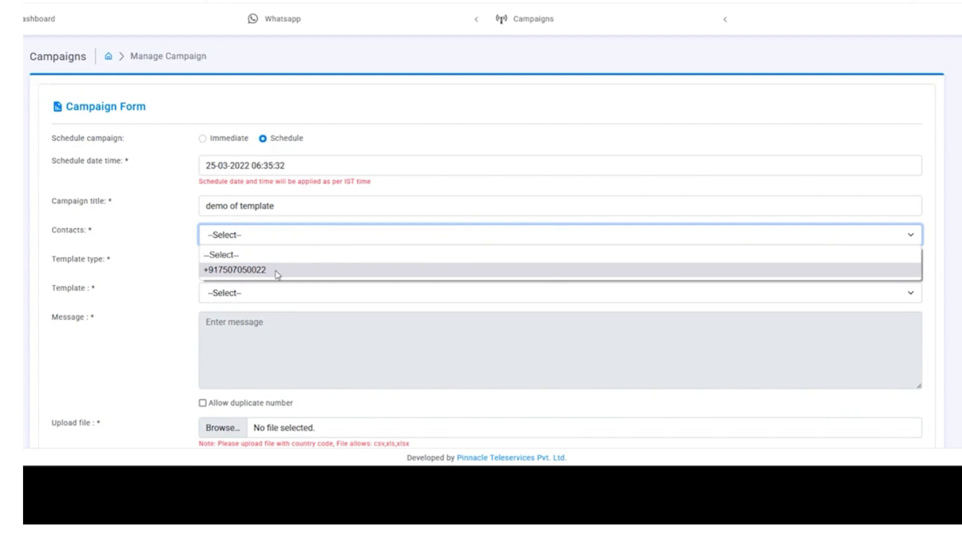
click(277, 274)
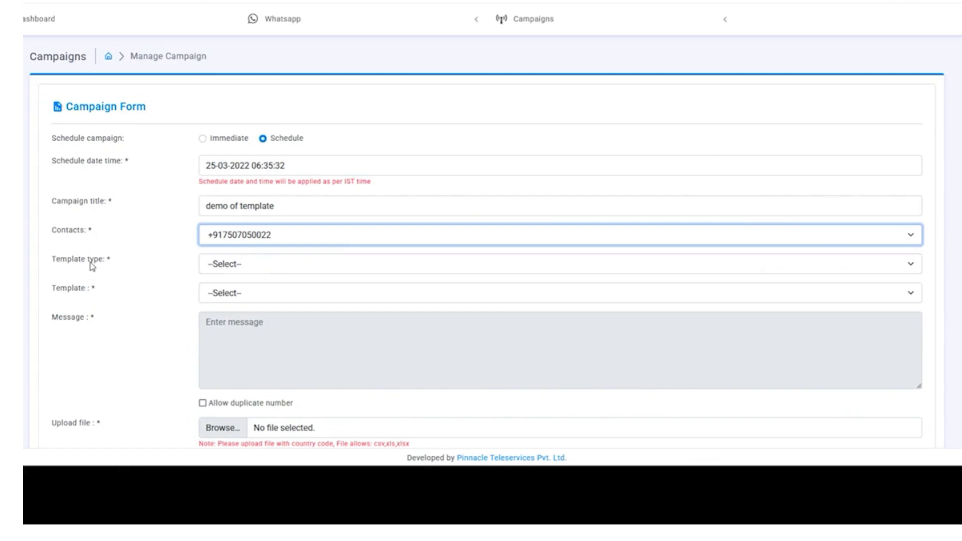
click(233, 269)
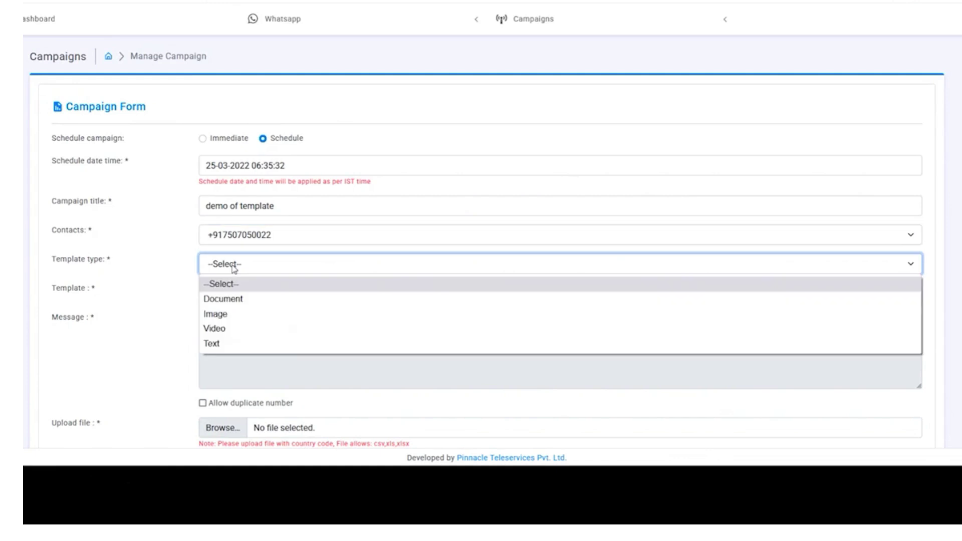
click(250, 303)
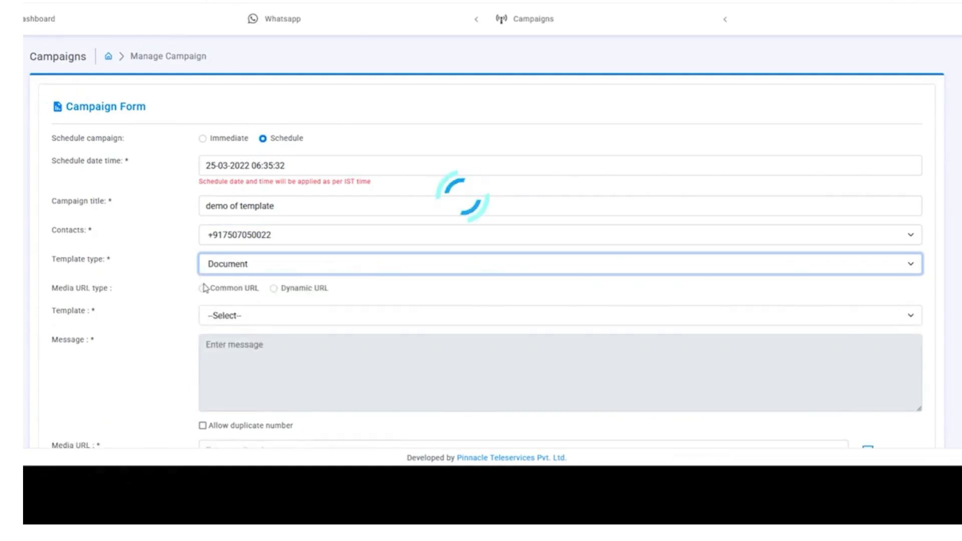
- Use Common URL media and the test_pdf template, then download the sample XLSX file
scroll(227, 308, down, 1)
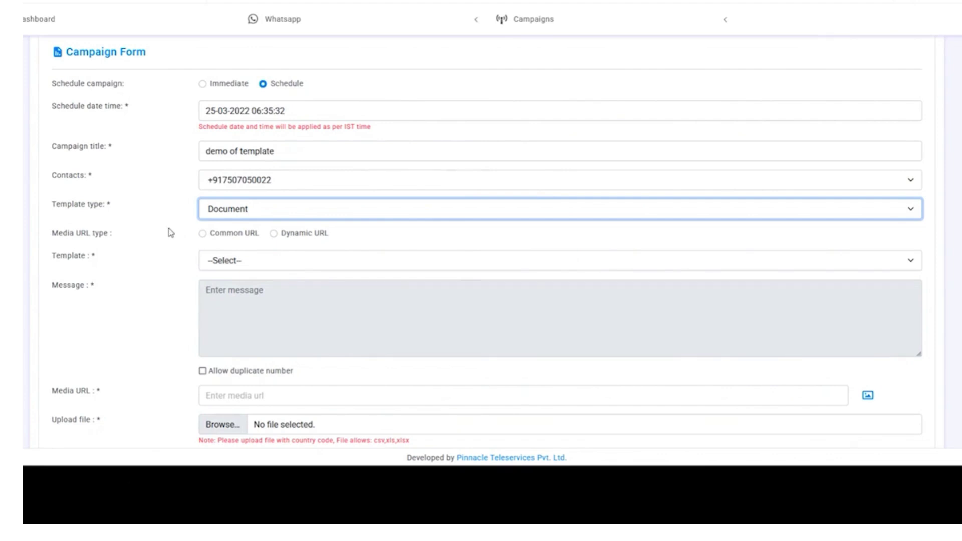
click(203, 234)
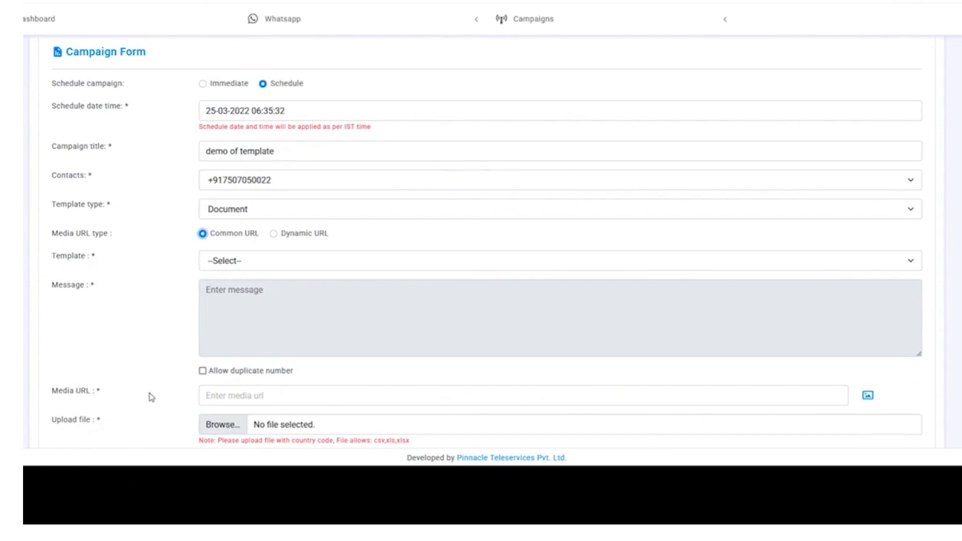
click(211, 399)
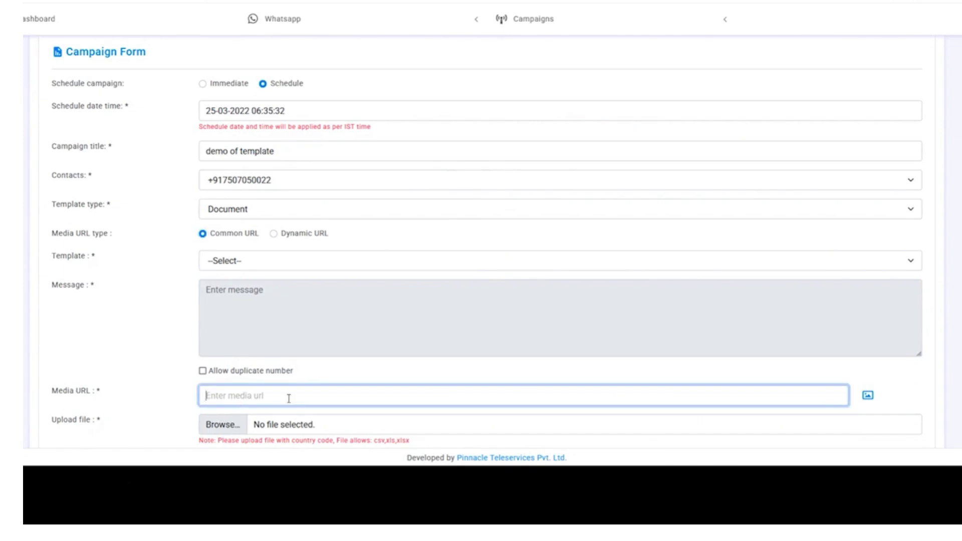
click(275, 234)
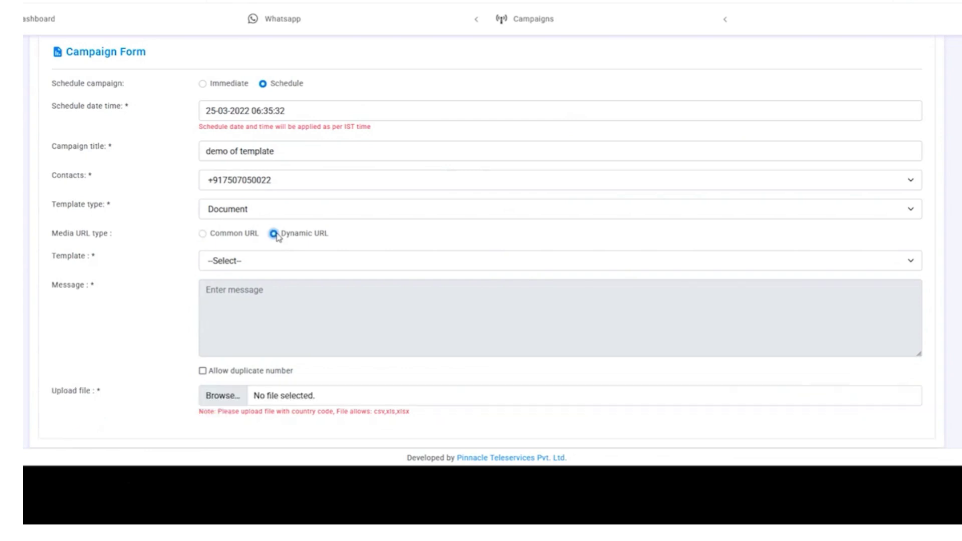
click(203, 235)
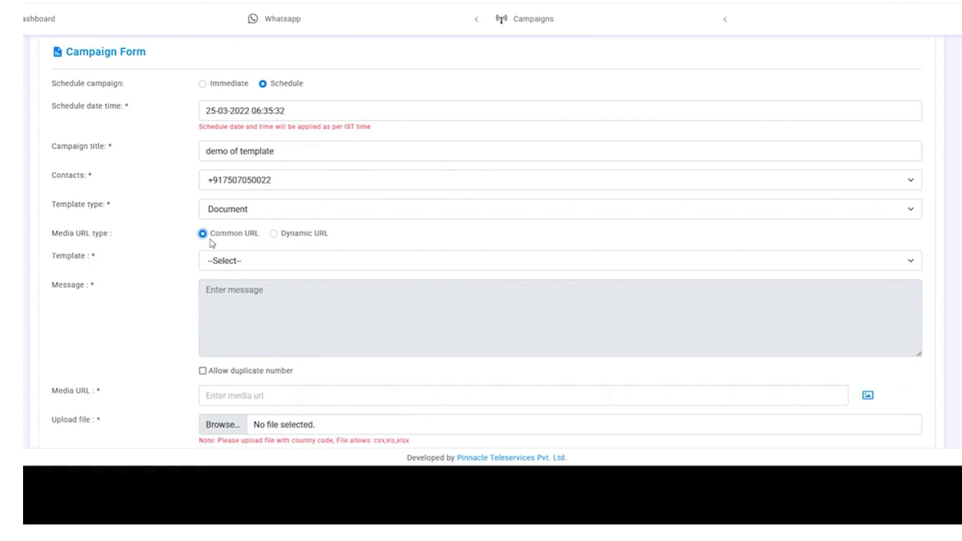
click(258, 268)
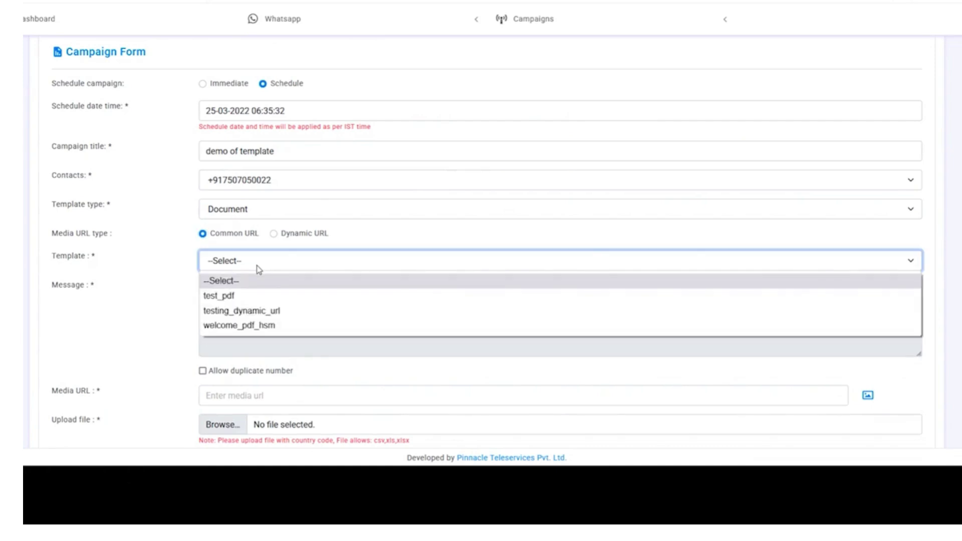
click(275, 300)
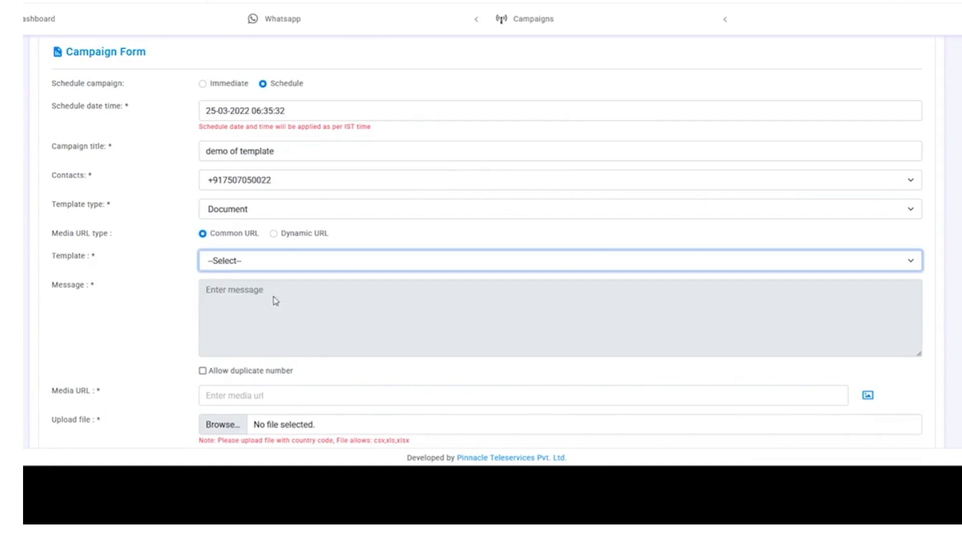
scroll(281, 301, down, 2)
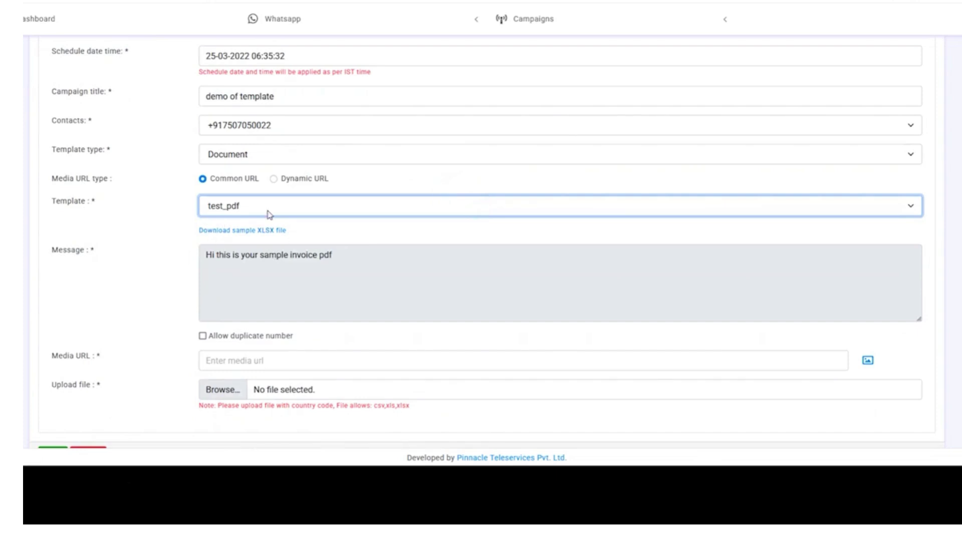
click(235, 235)
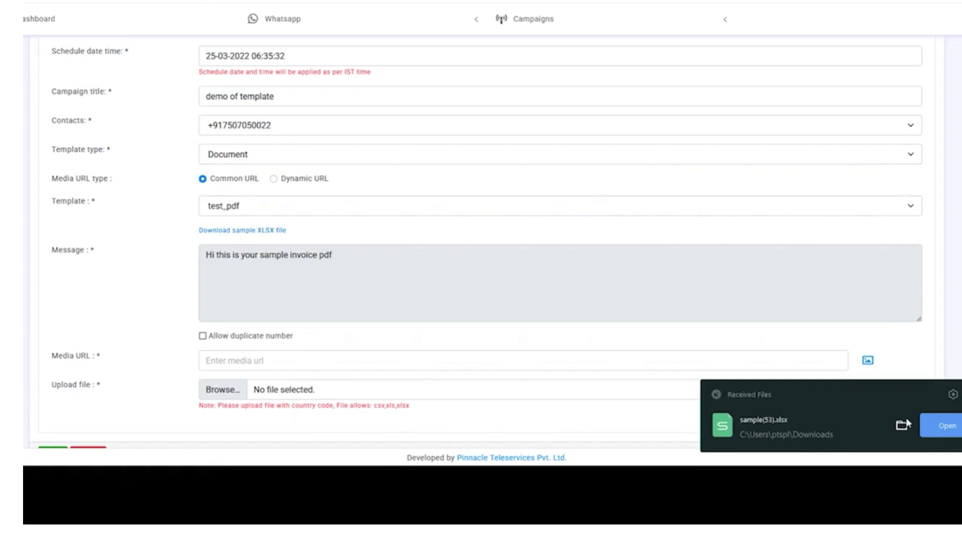
click(940, 426)
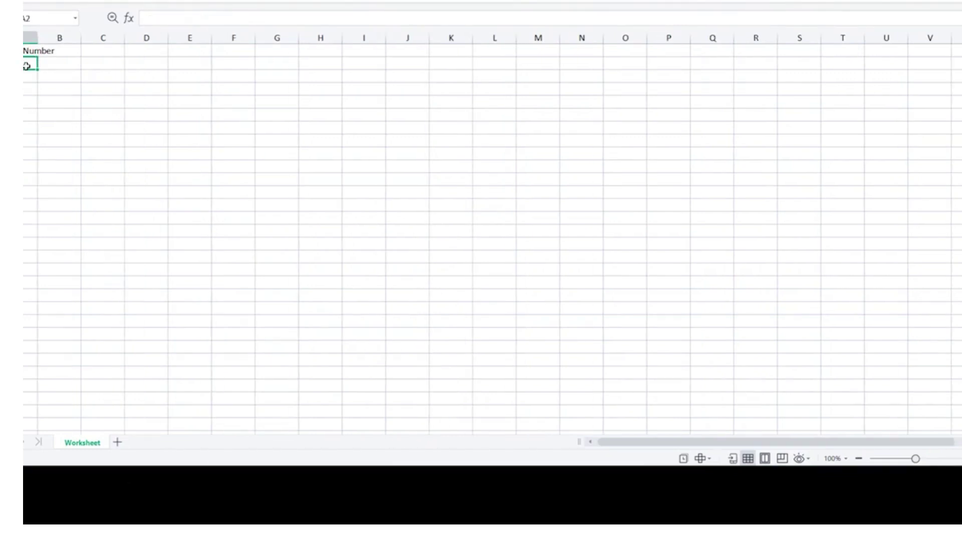
key(ctrl+v)
click(37, 38)
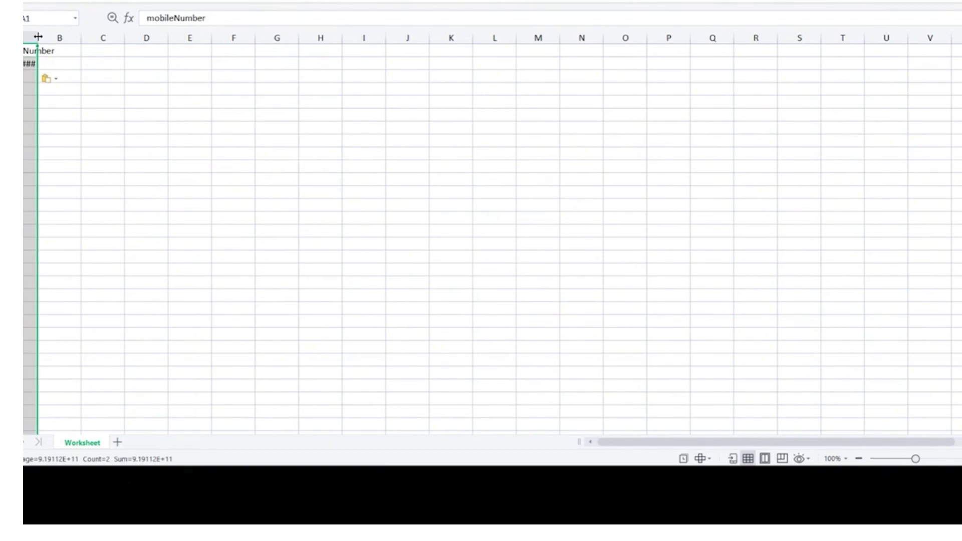
double_click(38, 36)
click(54, 103)
click(35, 65)
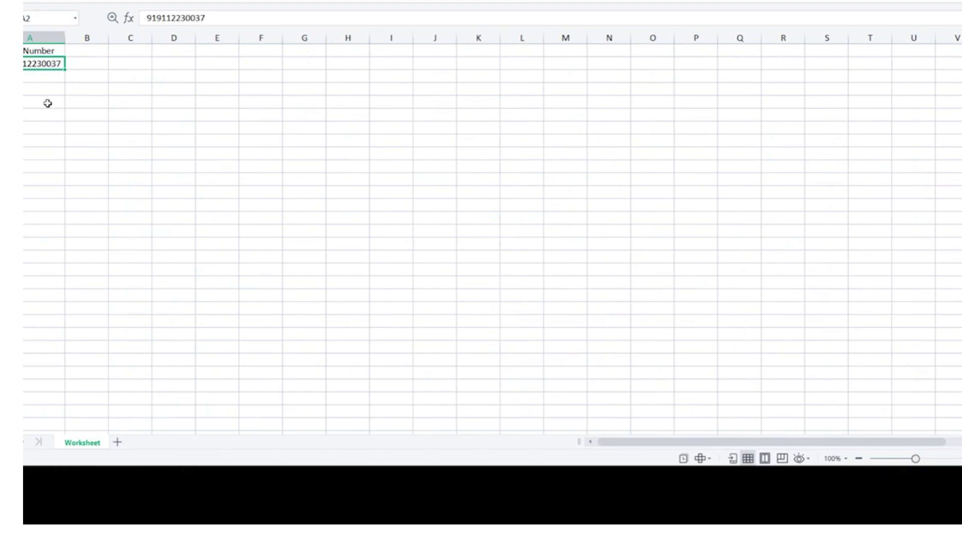
click(46, 102)
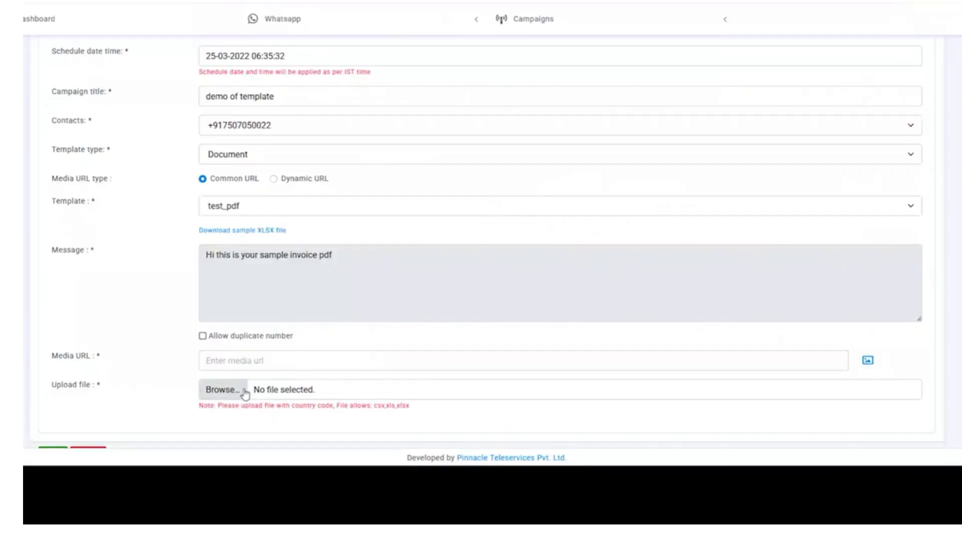
- Attach sample pdf demo.xlsx as the campaign's upload file
click(234, 396)
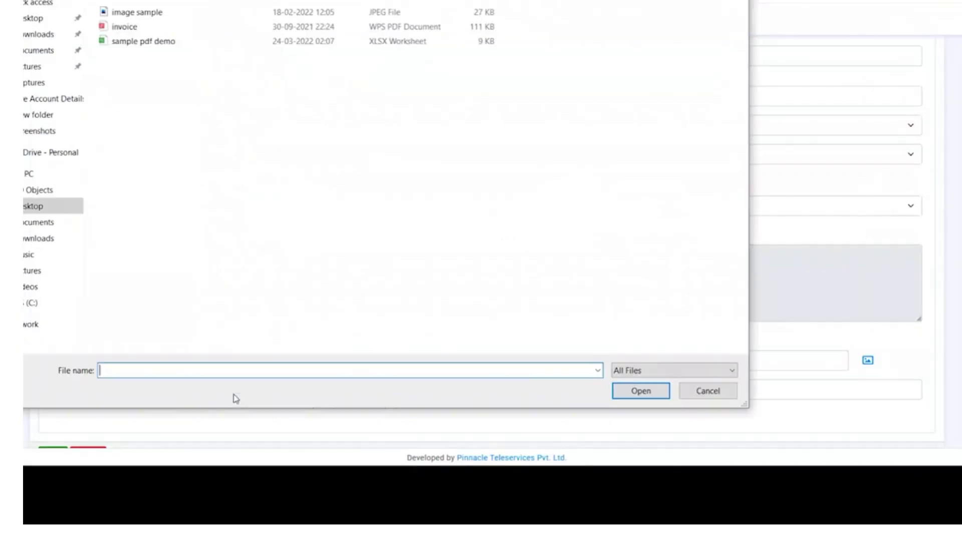
click(237, 43)
double_click(238, 47)
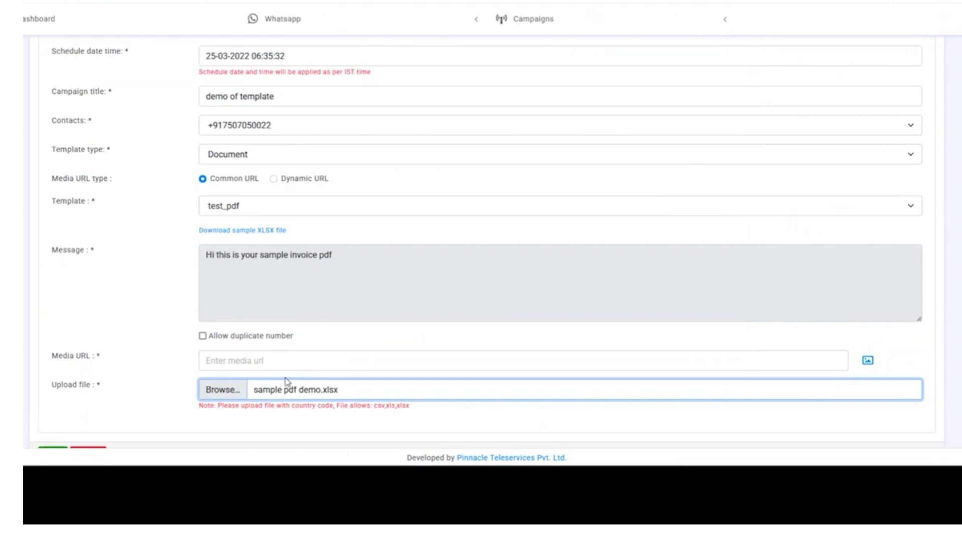
click(282, 360)
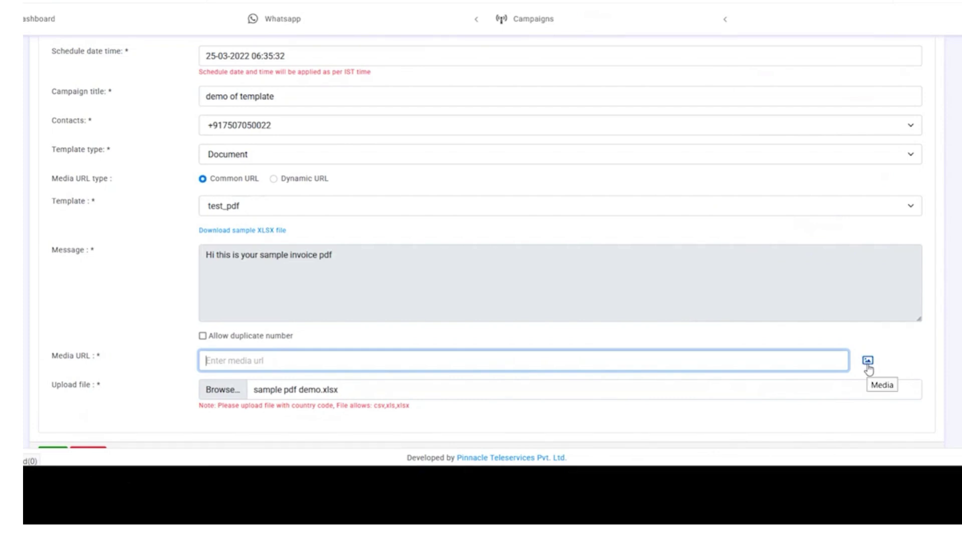
- Copy the S3 link of invoice.pdf from the document media library
click(868, 360)
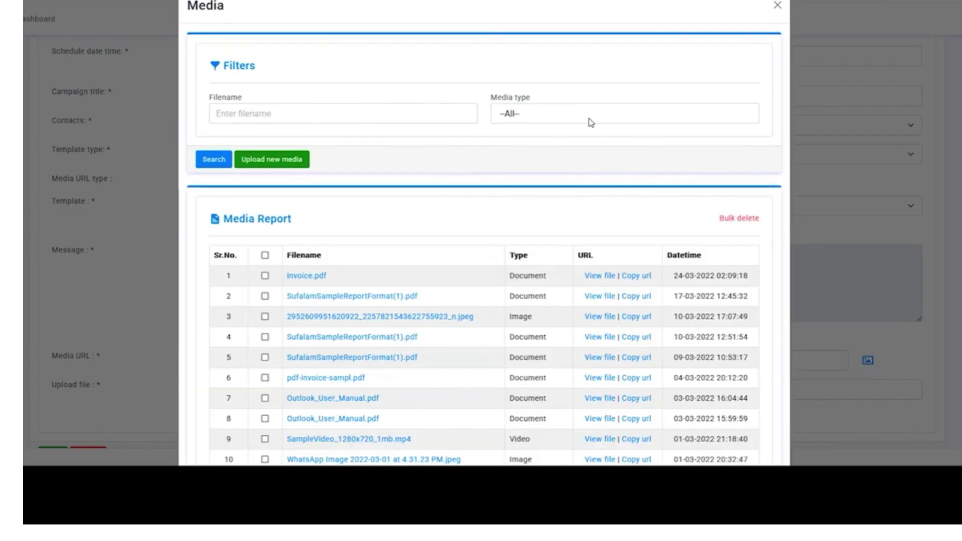
click(587, 117)
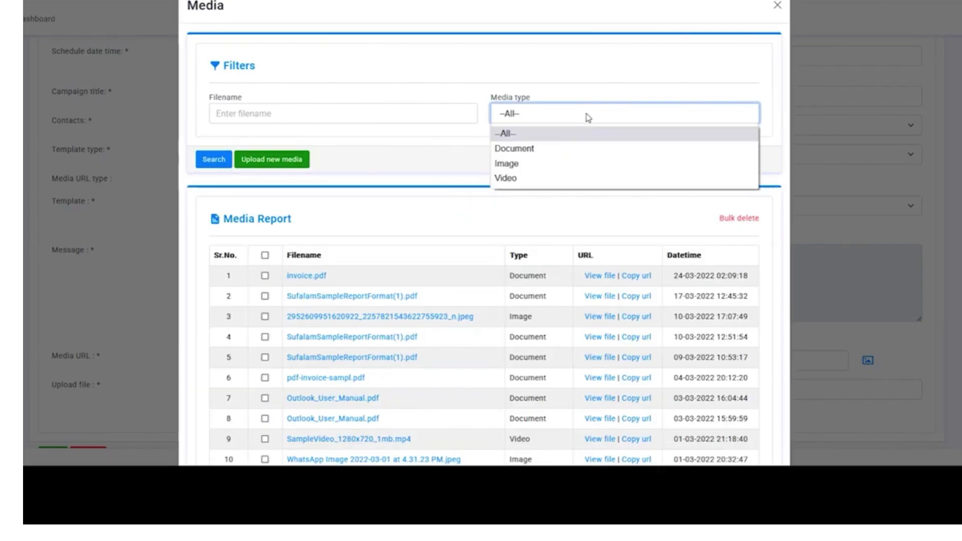
click(584, 150)
click(209, 164)
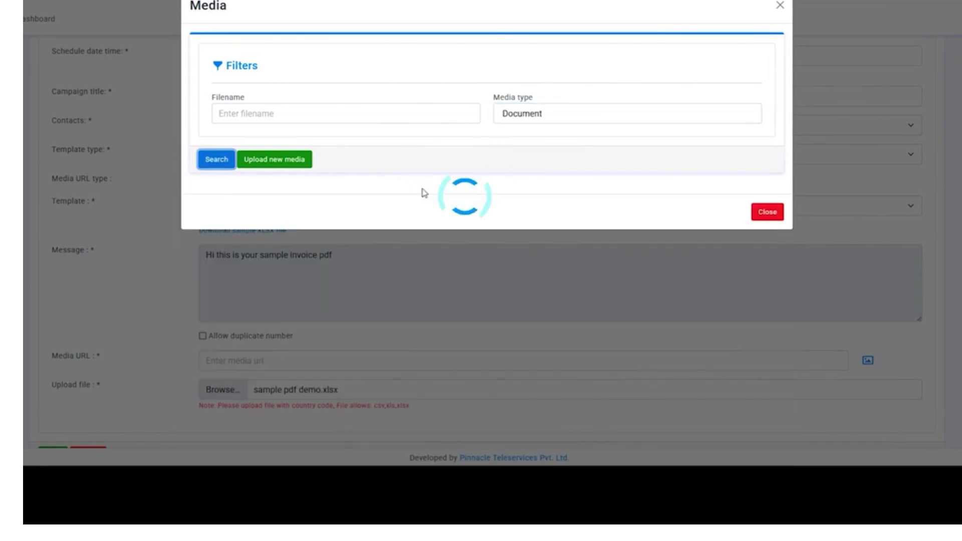
scroll(483, 248, down, 2)
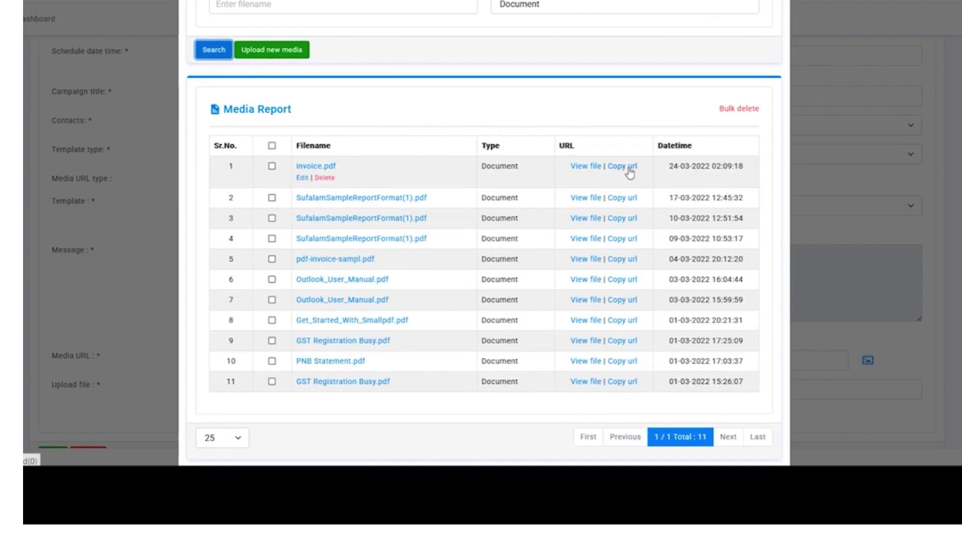
click(626, 170)
- Paste the copied invoice.pdf link into the Media URL field
key(Escape)
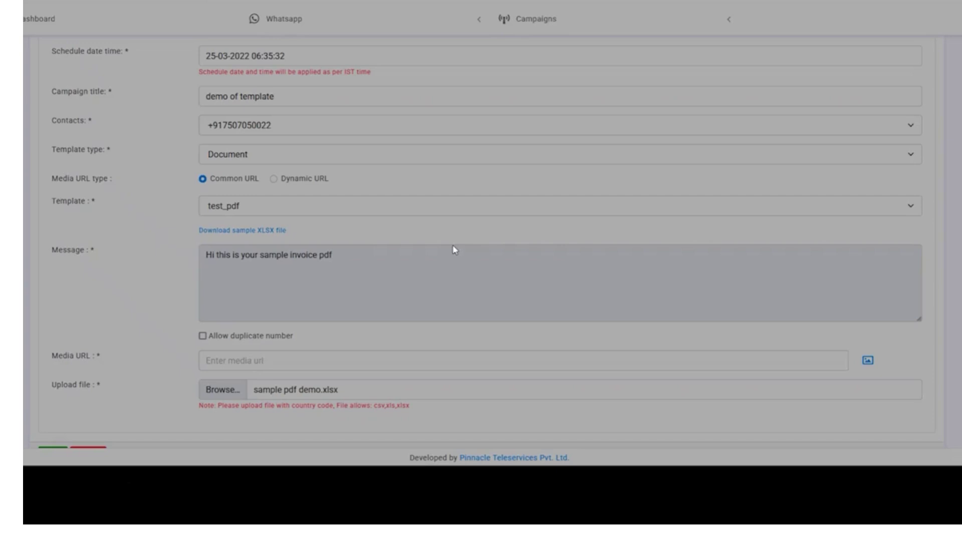
click(283, 362)
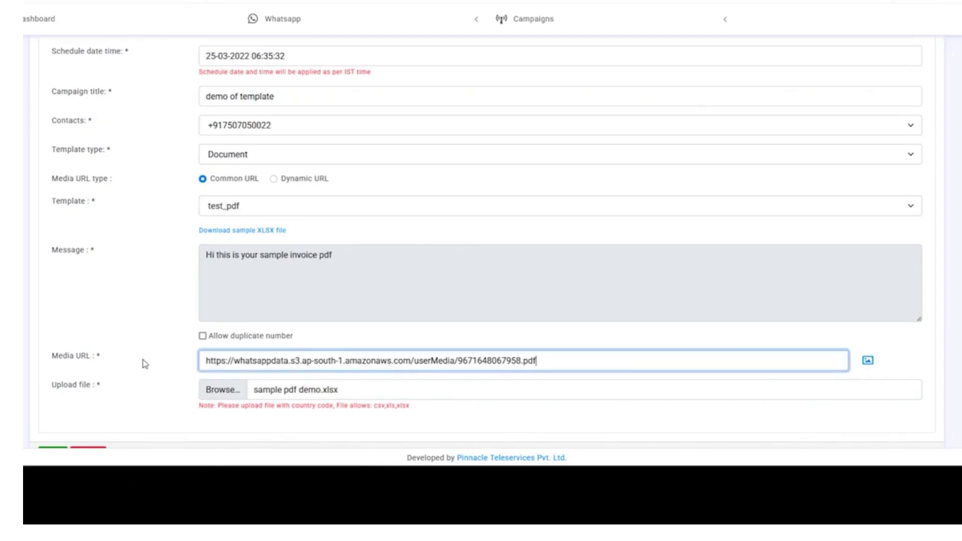
click(145, 364)
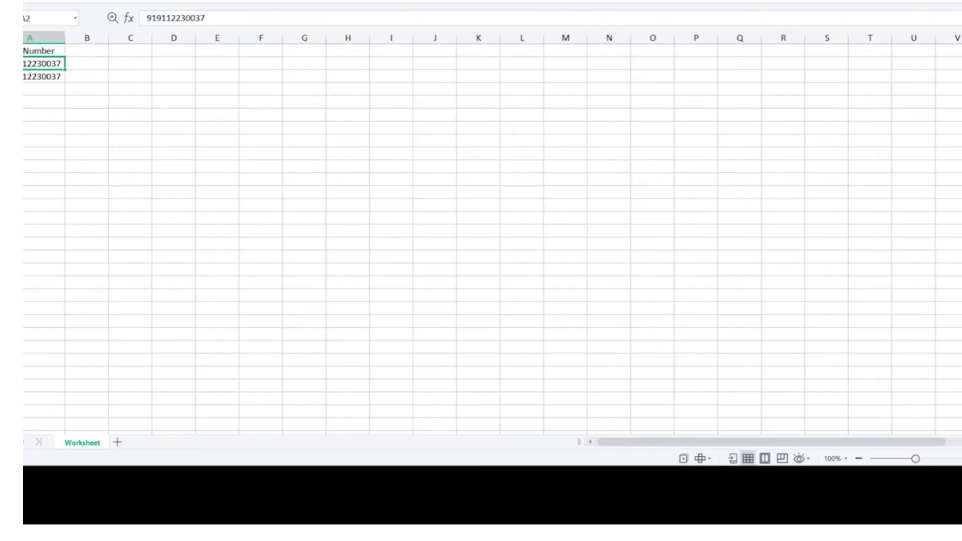
click(87, 64)
click(44, 50)
click(44, 63)
click(44, 51)
click(43, 64)
click(43, 50)
drag(43, 64, 44, 76)
click(43, 64)
click(44, 77)
key(shift+Down)
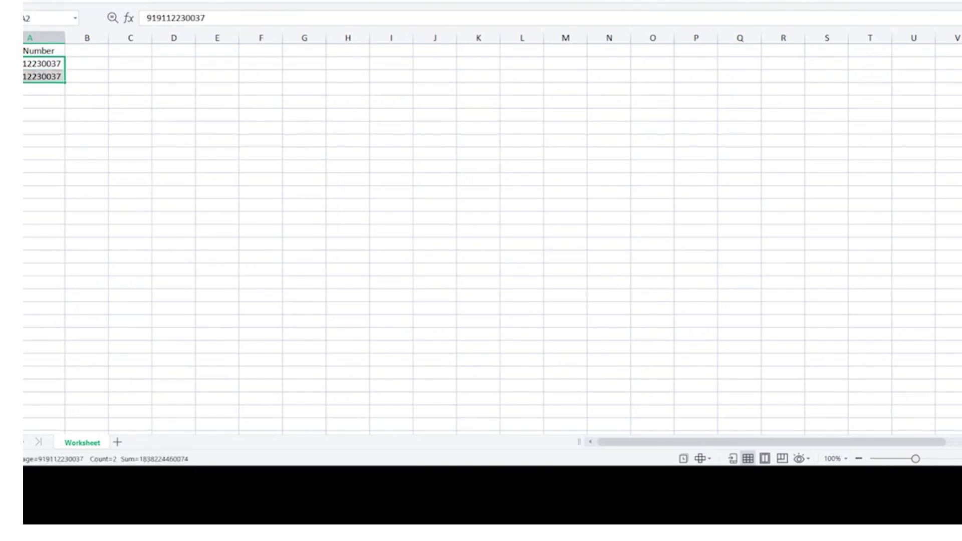
key(Up)
key(Down)
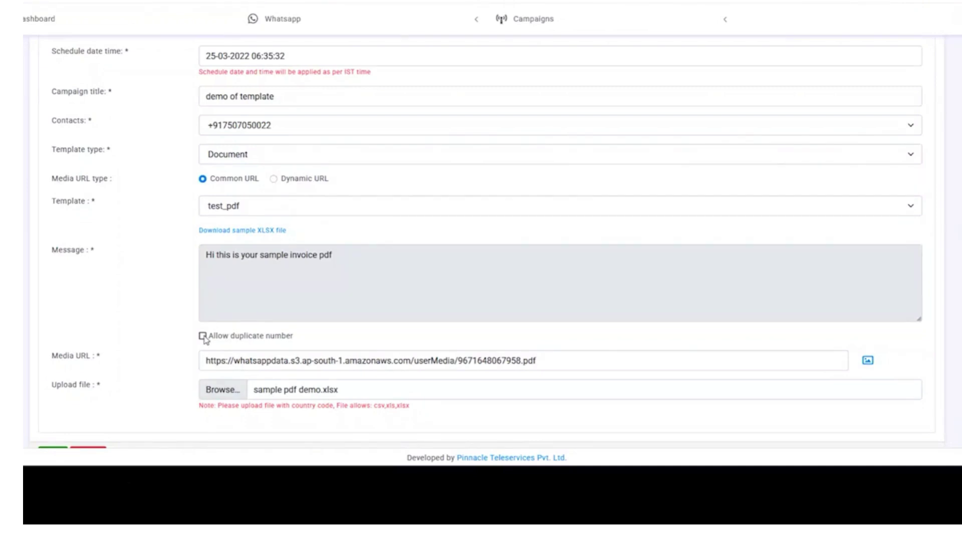
click(203, 336)
click(202, 337)
scroll(232, 332, down, 1)
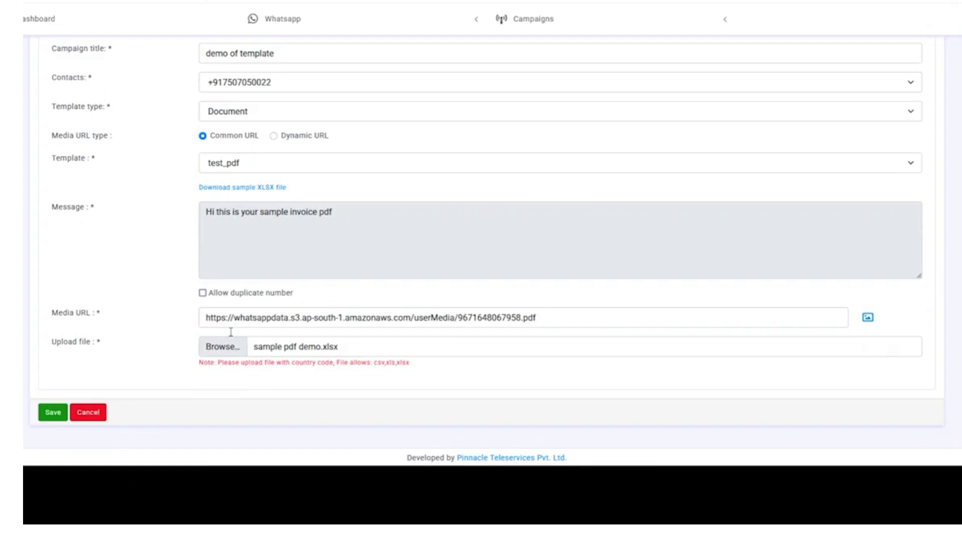
scroll(258, 275, up, 3)
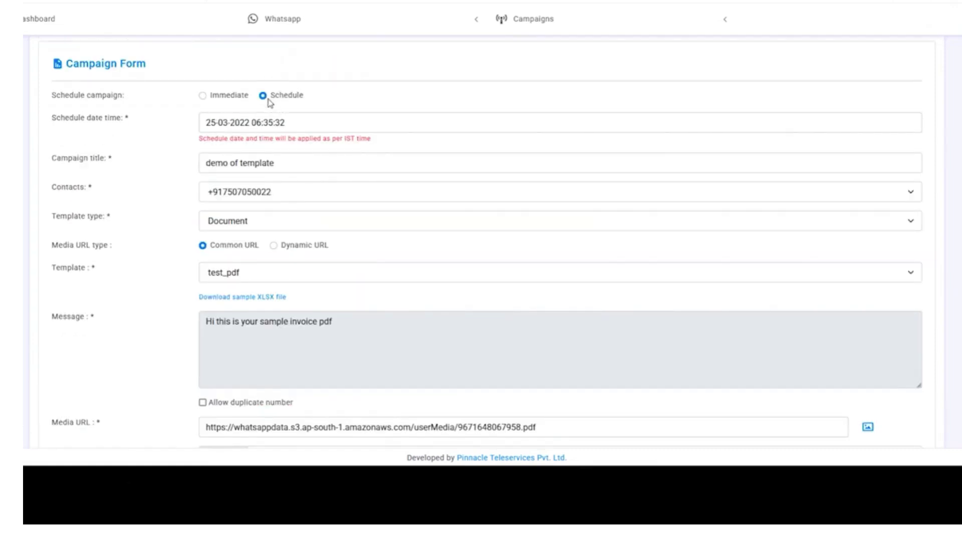
scroll(401, 326, down, 1)
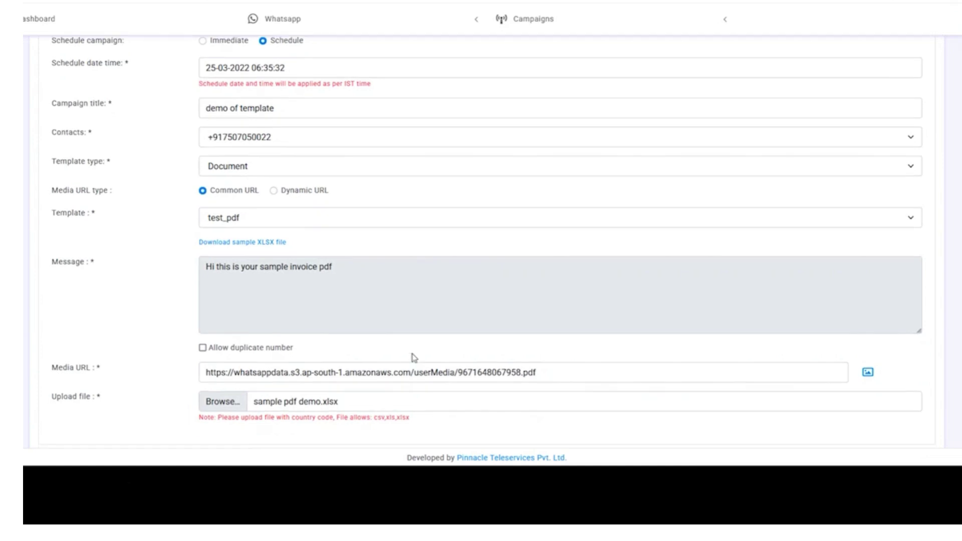
scroll(415, 375, down, 1)
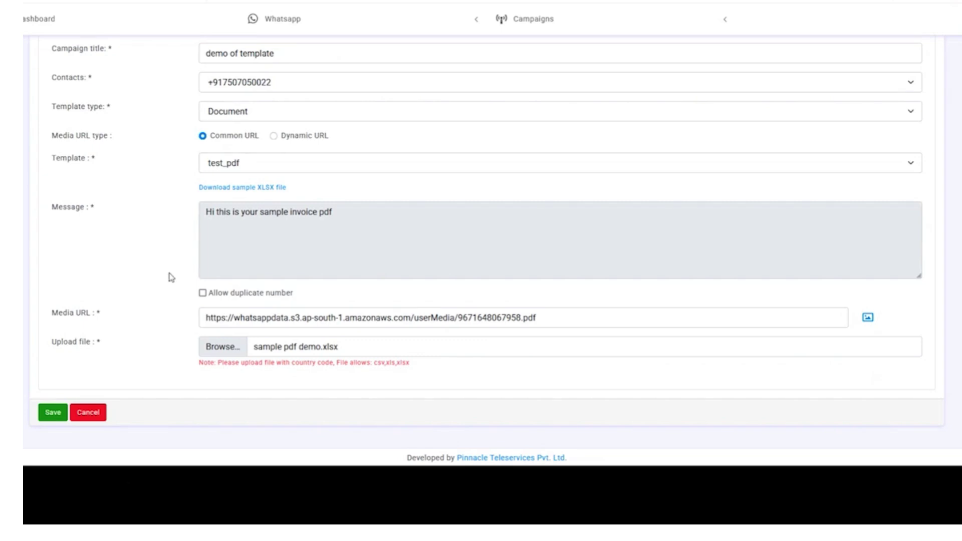
scroll(231, 150, up, 3)
scroll(283, 431, down, 3)
click(52, 413)
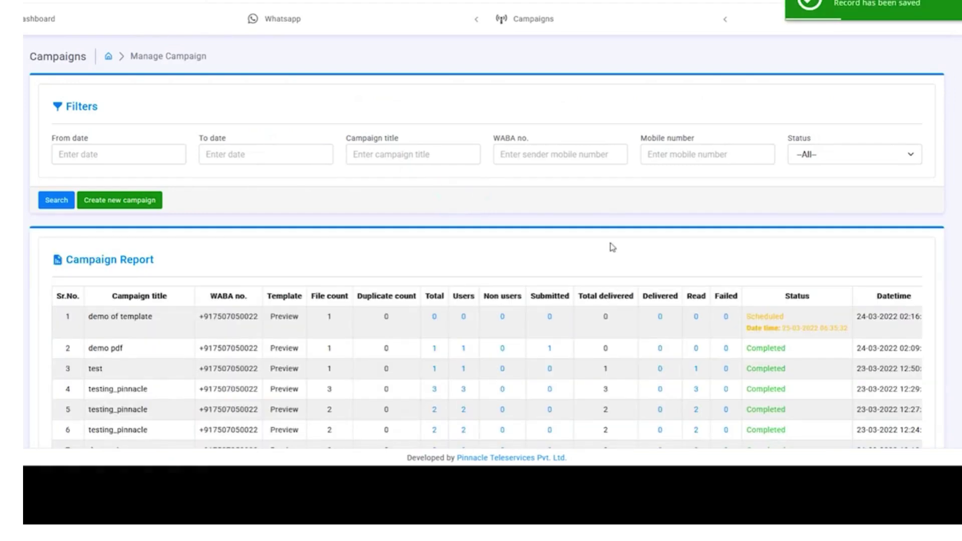
drag(751, 317, 788, 326)
click(790, 329)
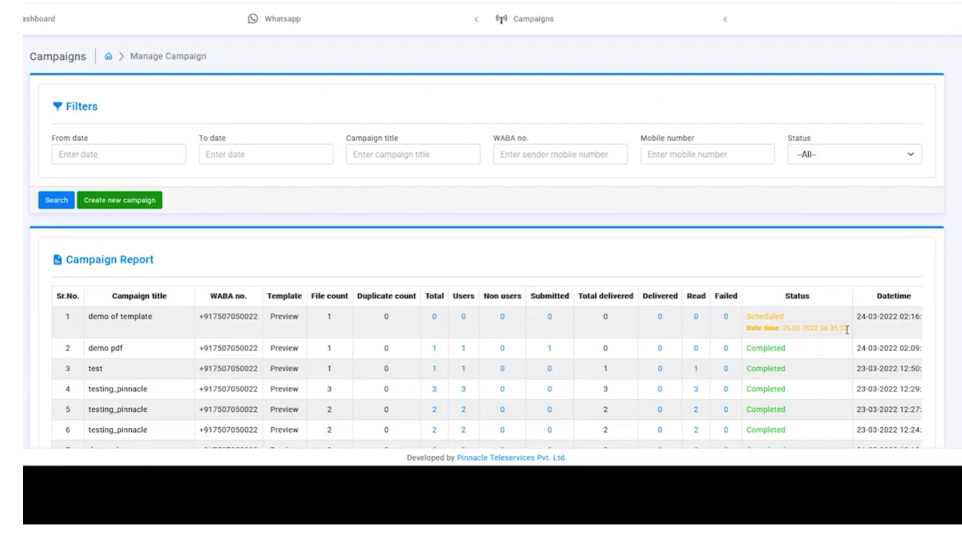
drag(848, 329, 818, 330)
click(785, 253)
click(151, 208)
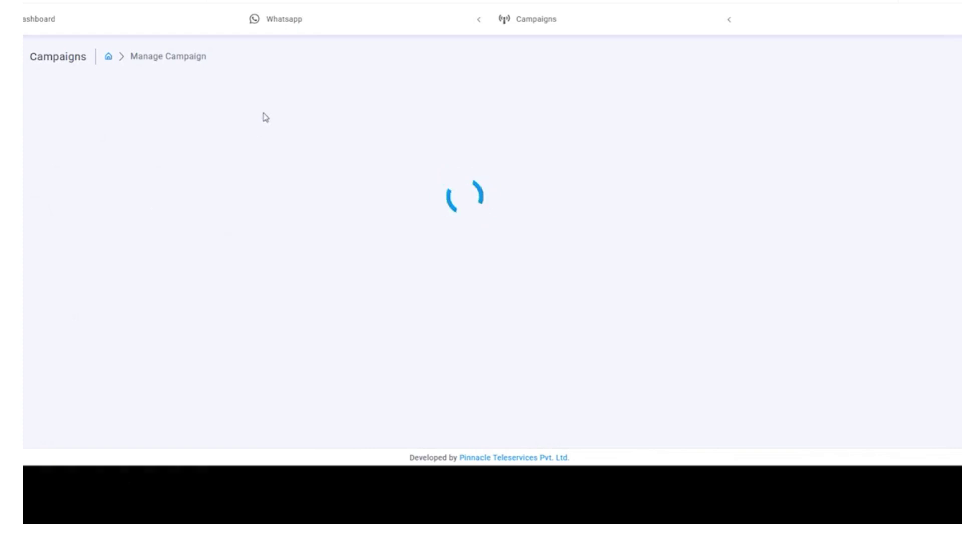
- Title the new campaign 'demo tempaltes campaign', select the only contact number, and choose Document template type
click(260, 166)
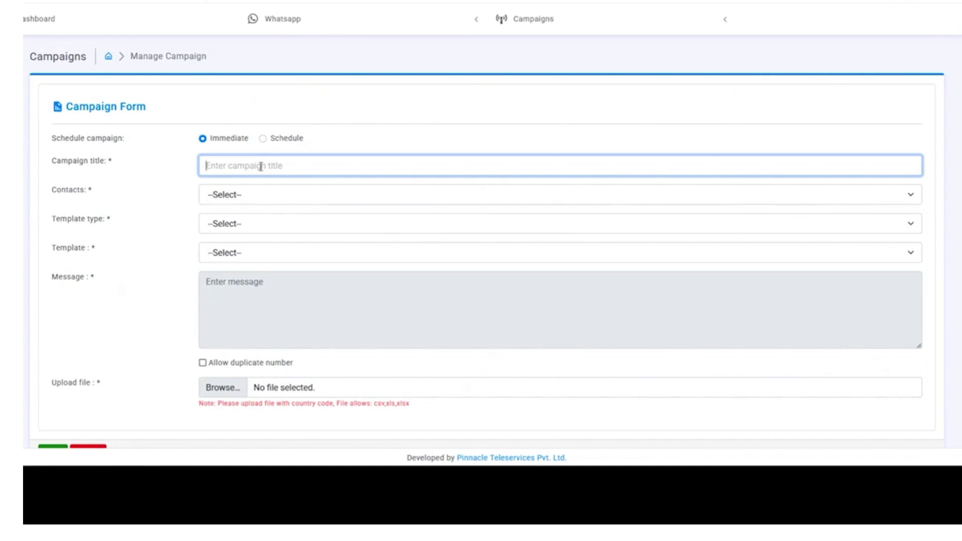
text(demo)
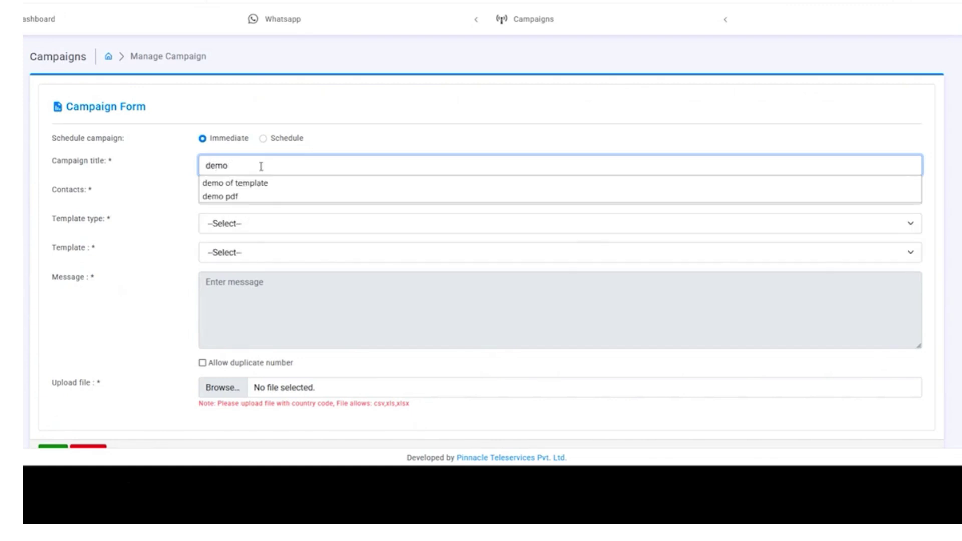
text( tempaltes)
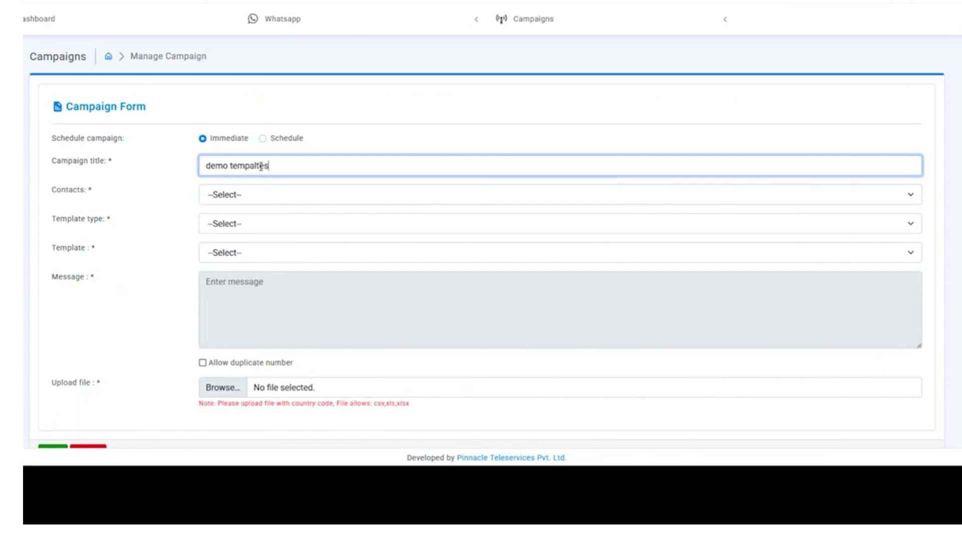
text( campaign)
click(224, 200)
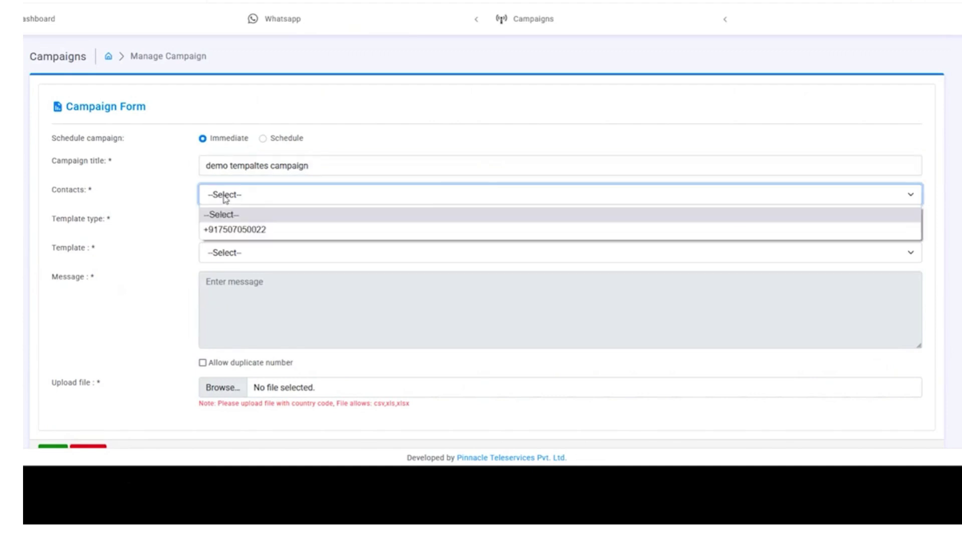
click(223, 229)
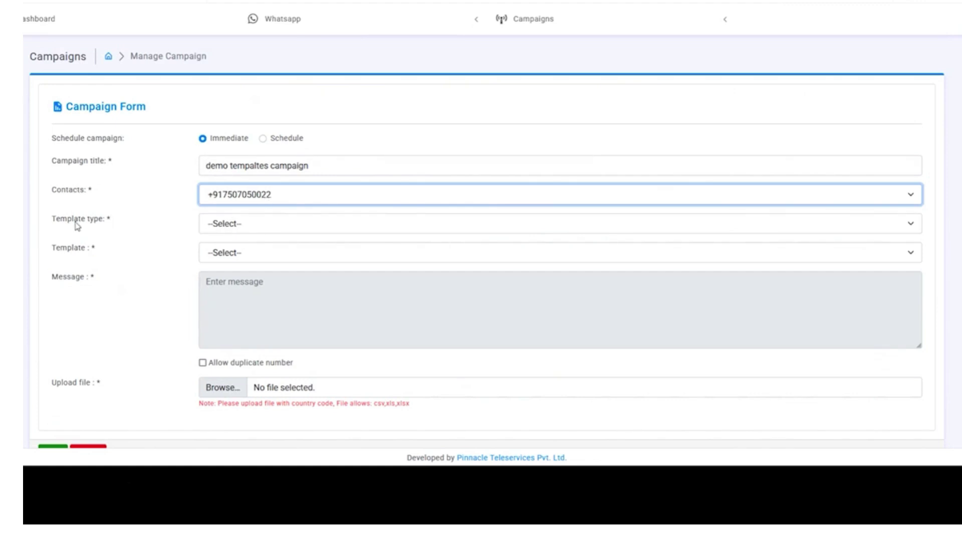
click(258, 229)
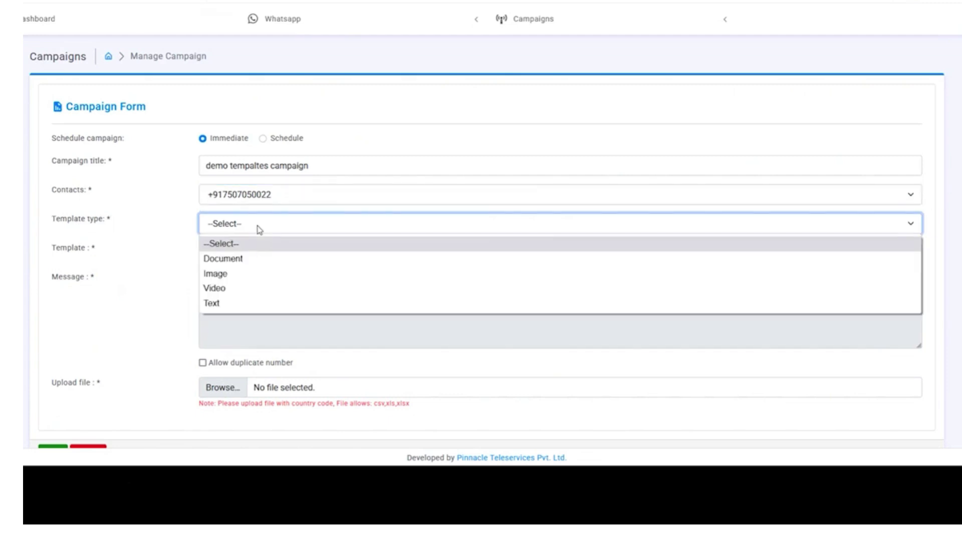
click(267, 260)
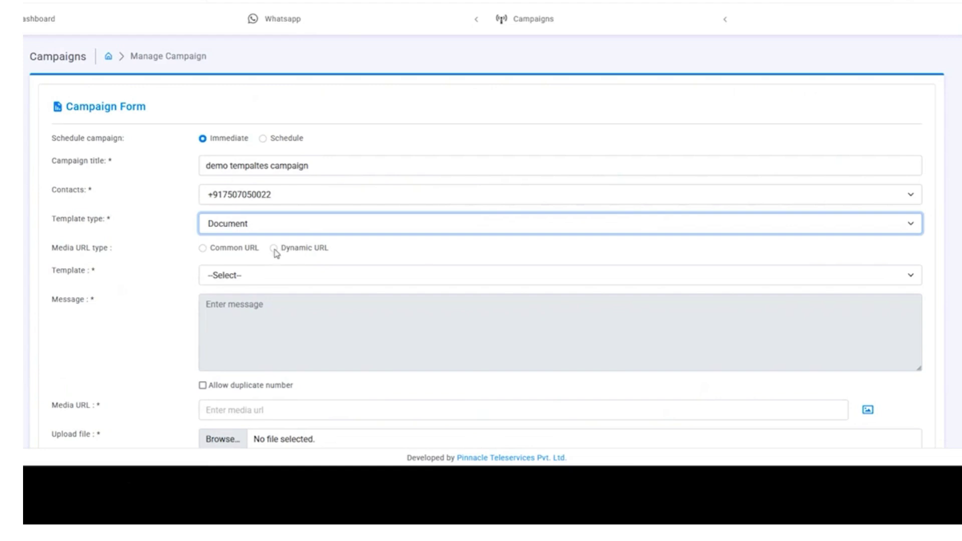
- Switch the campaign to Dynamic URL media using the test_pdf template
click(273, 248)
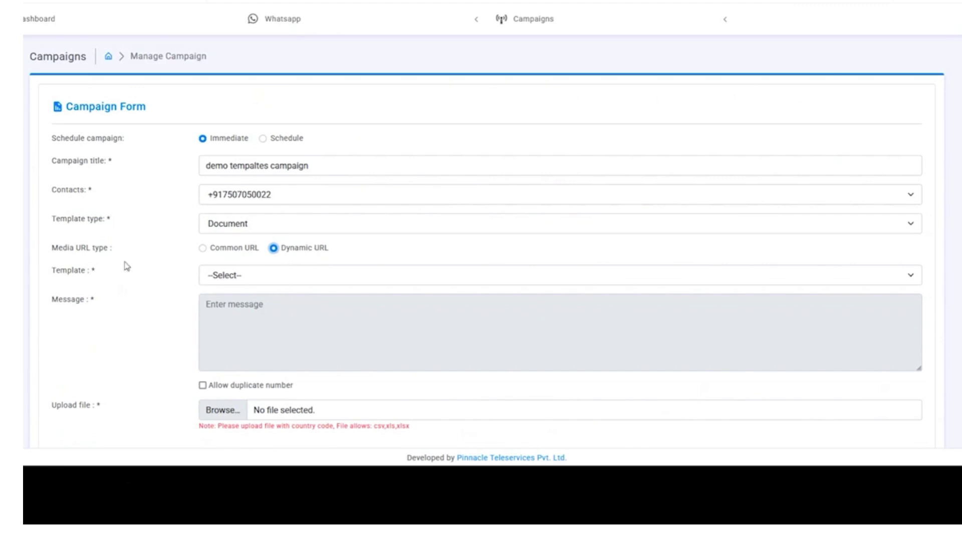
click(320, 281)
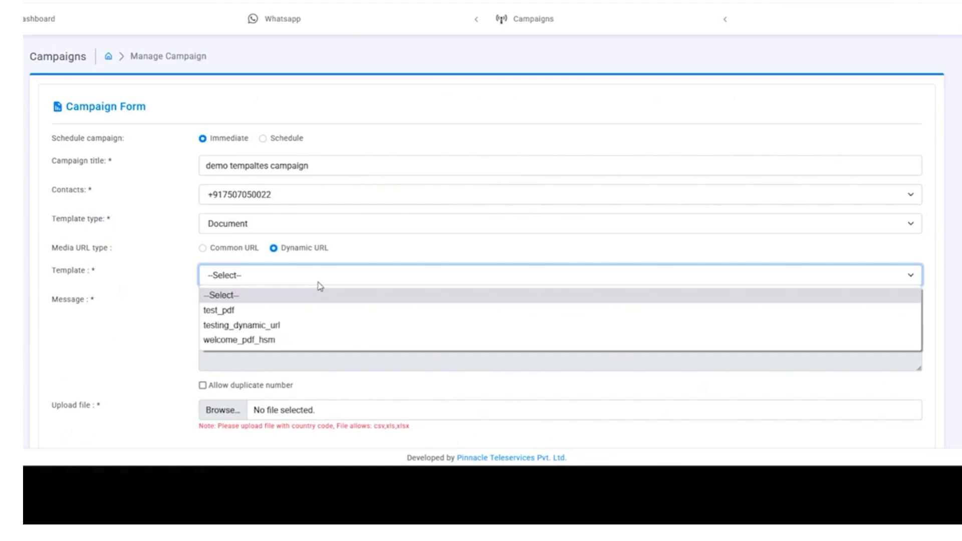
click(311, 313)
- Download the sample XLSX file and open it in the spreadsheet app
scroll(216, 194, down, 2)
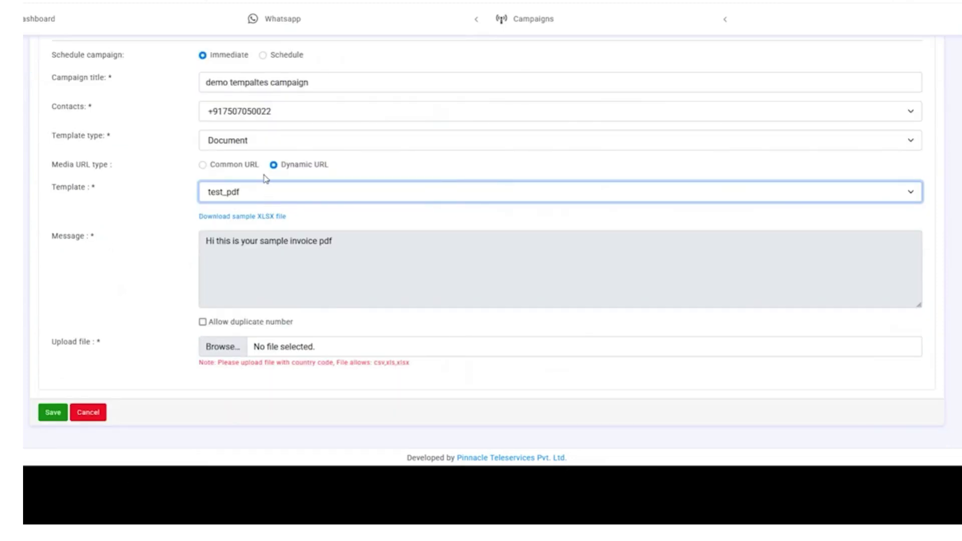
click(250, 217)
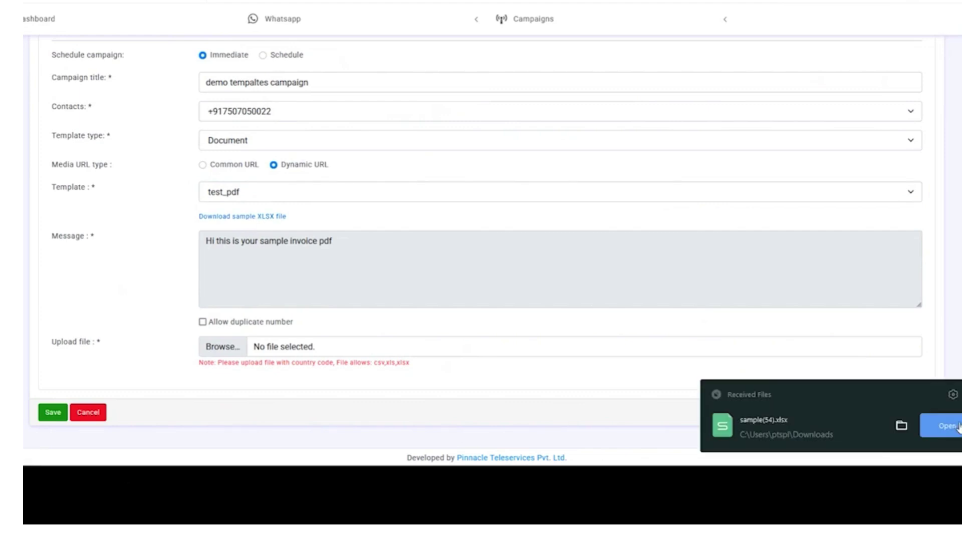
click(951, 431)
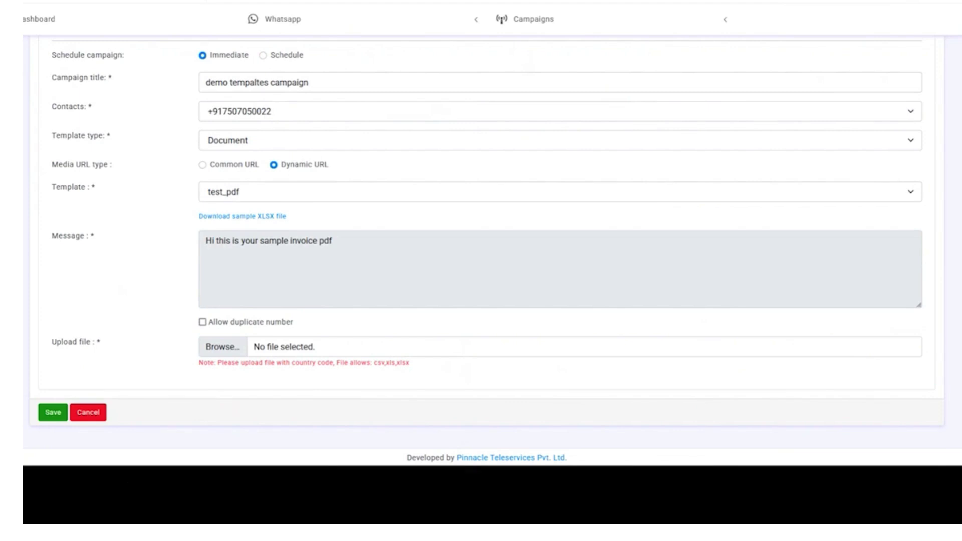
- In the sample sheet, autofit columns A and B to their mobileNumber and mediaURL headers
mouse_move(646, 453)
click(700, 430)
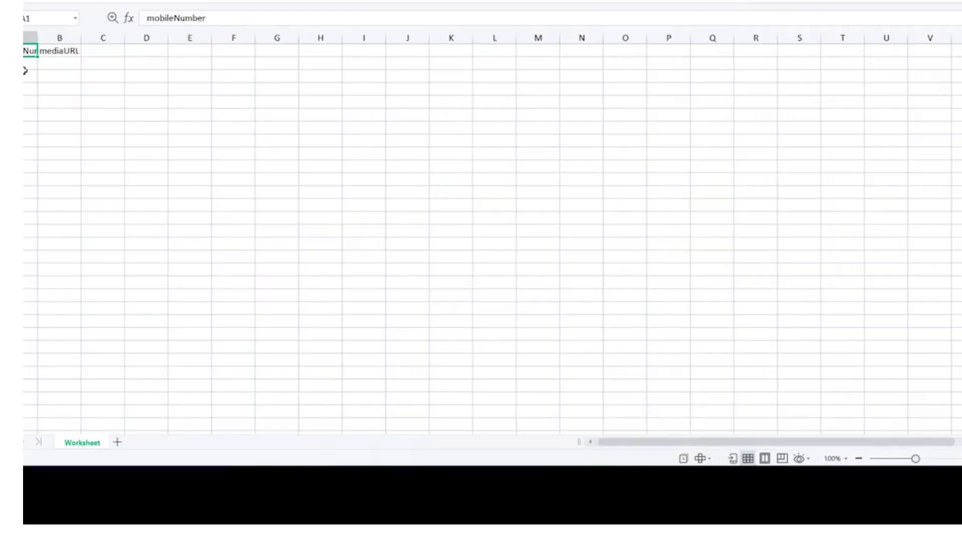
click(24, 66)
key(Tab)
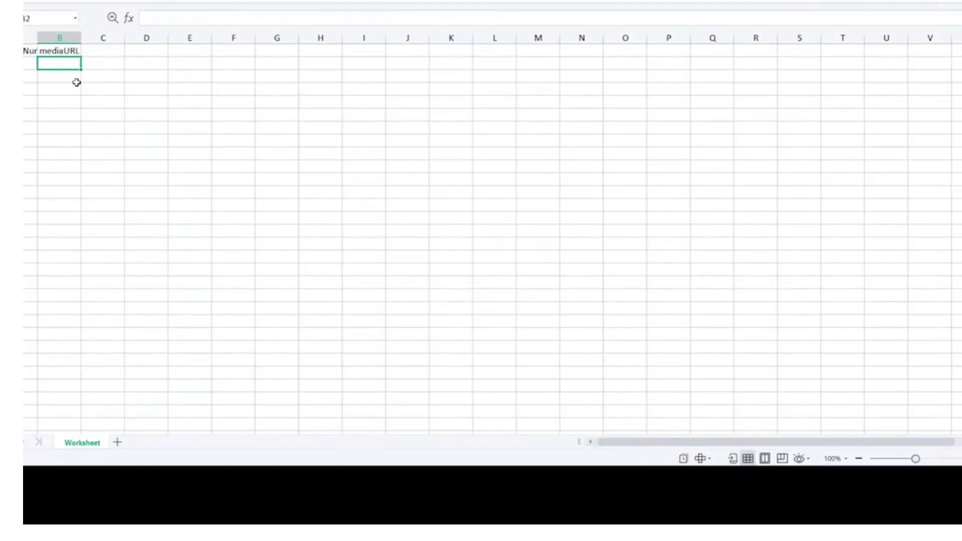
key(F2)
key(Escape)
key(Up)
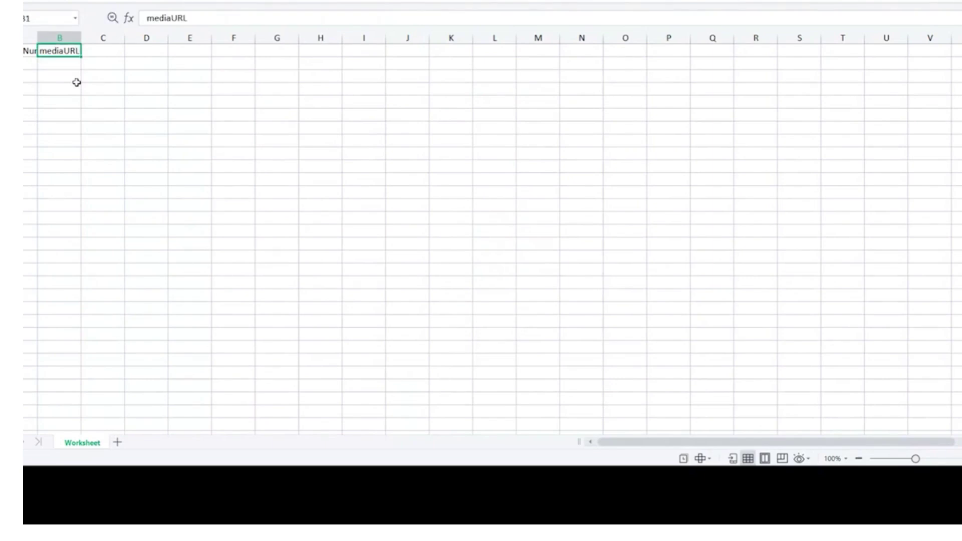
key(Left)
key(ctrl+a)
key(ctrl+a)
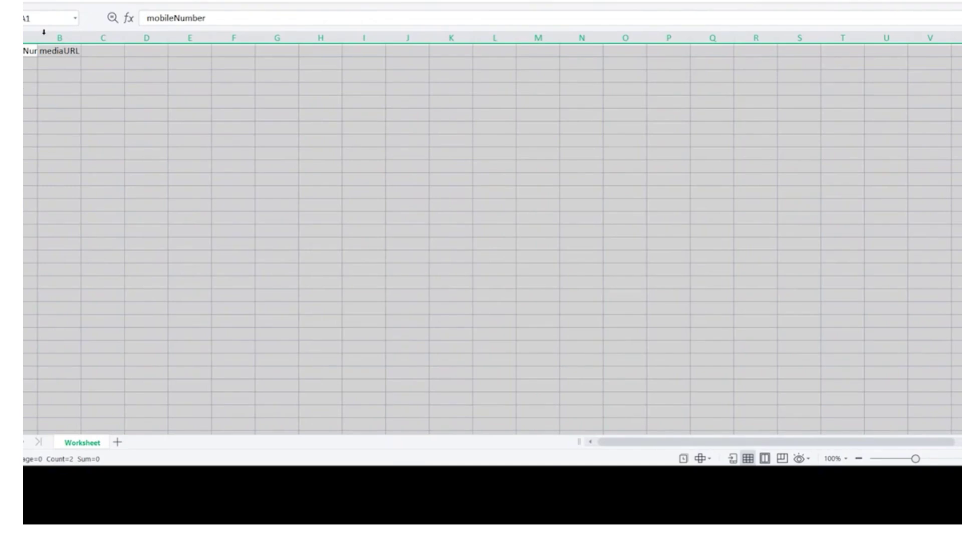
double_click(38, 36)
click(35, 71)
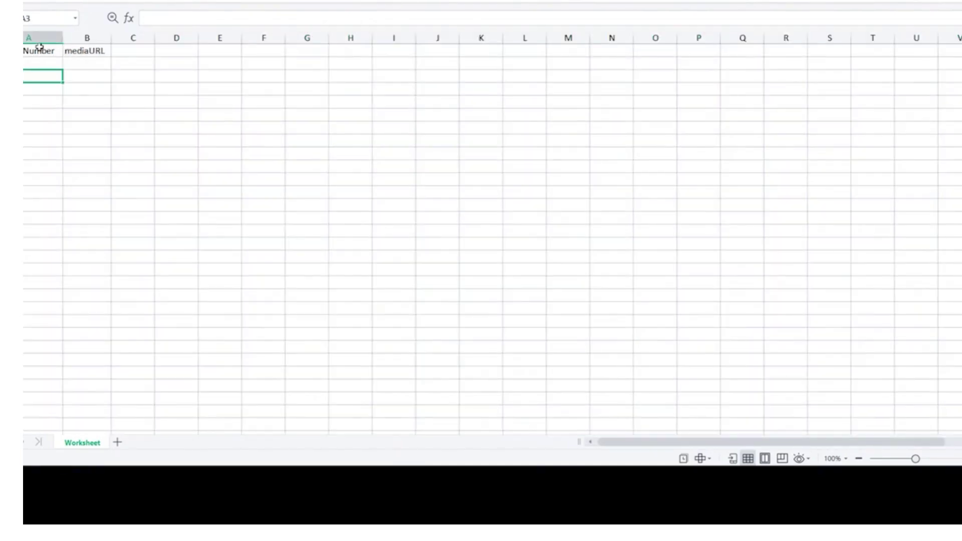
- Format cells A1:A5 as Number
drag(34, 51, 48, 98)
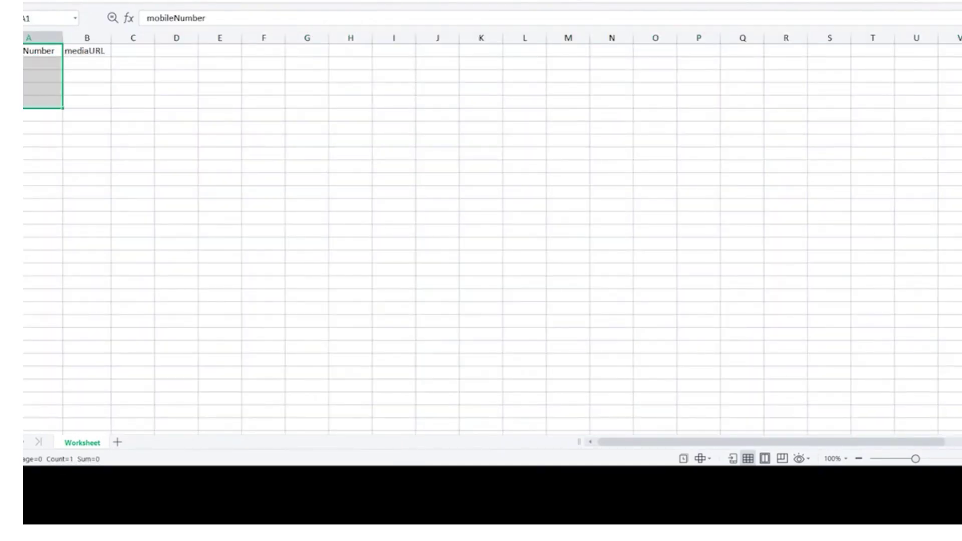
click(465, 1)
click(429, 32)
click(120, 51)
click(95, 52)
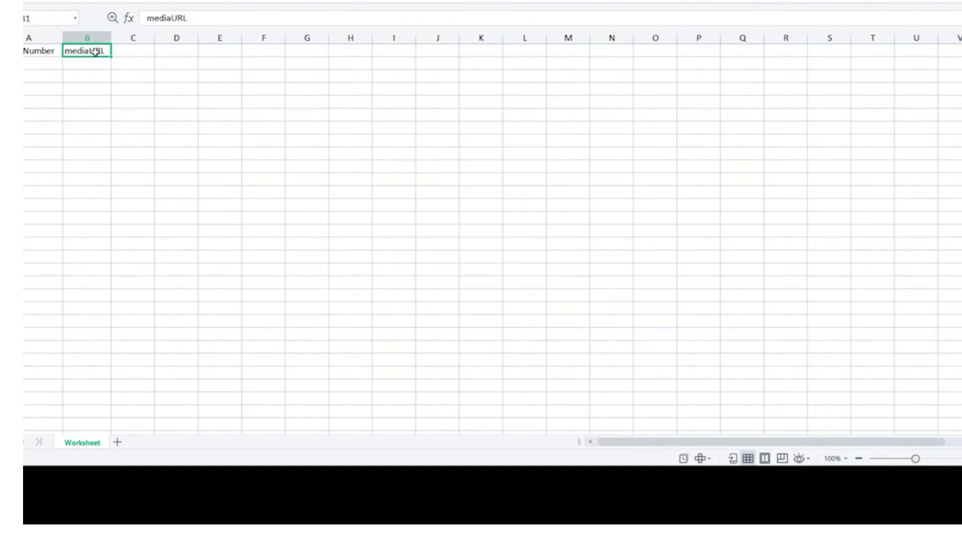
drag(95, 52, 114, 141)
drag(431, 79, 396, 77)
- Enter the recipient's mobile number in A2, widen column A, and remove both decimal places
click(45, 60)
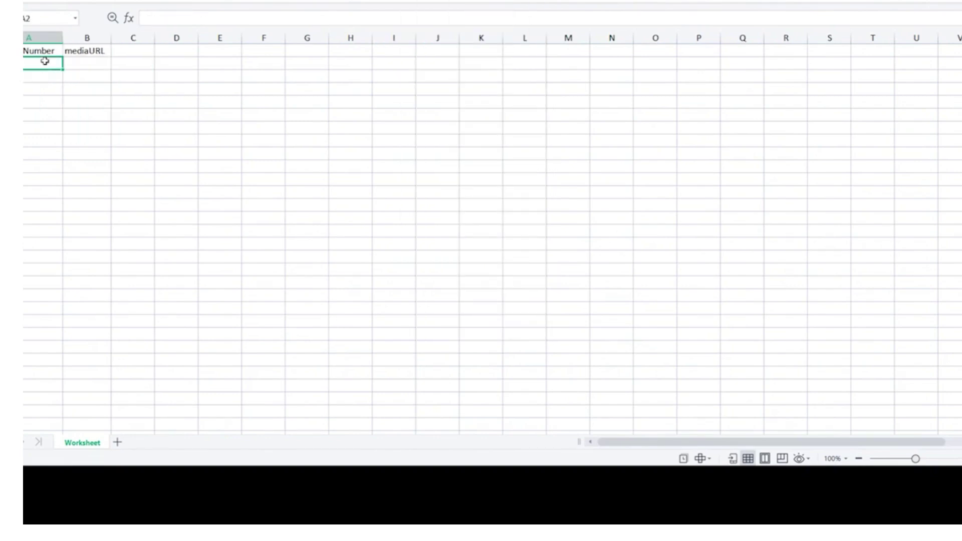
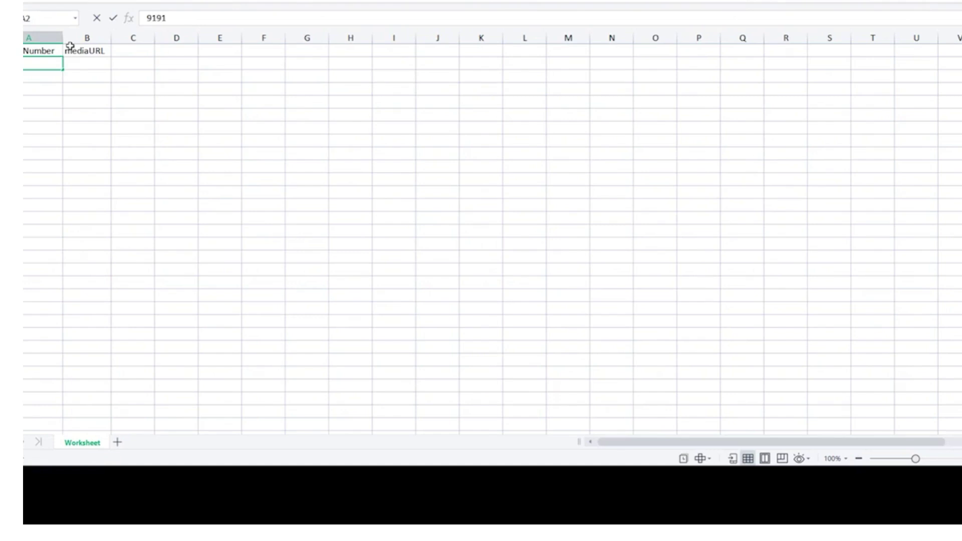
key(Return)
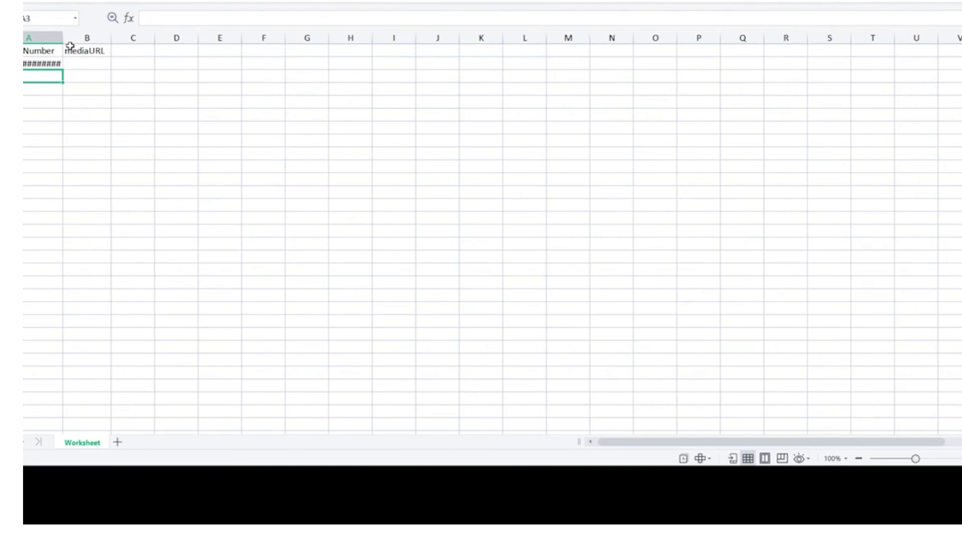
key(Up)
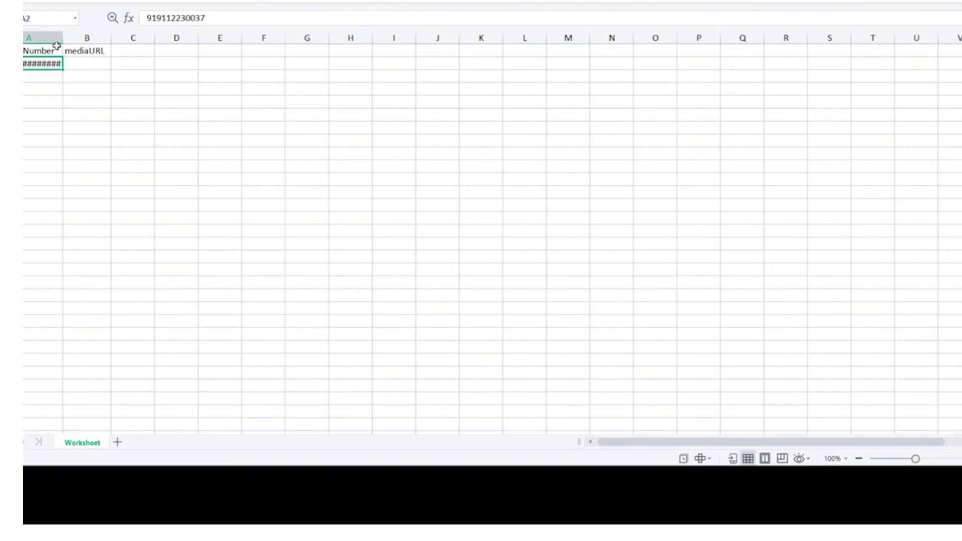
drag(63, 40, 79, 40)
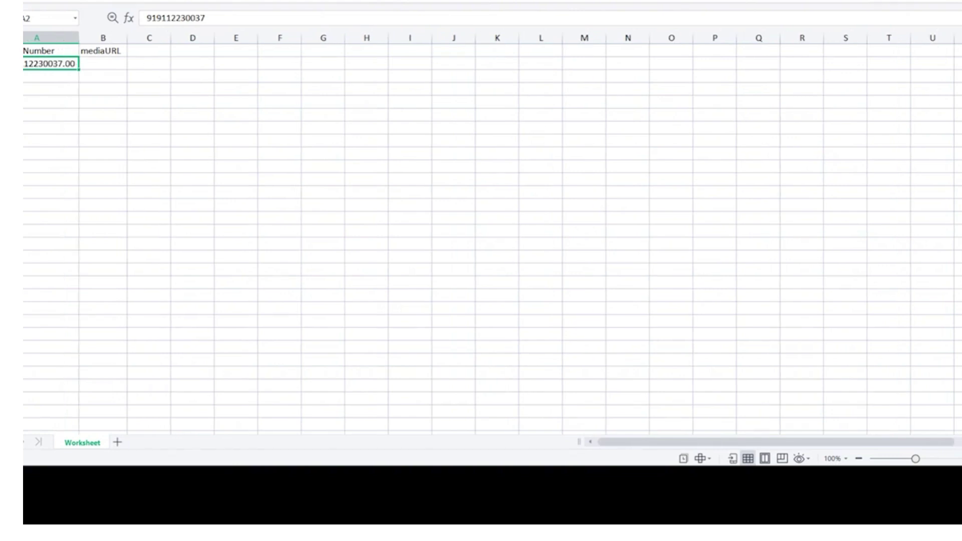
click(501, 1)
click(501, 1)
- Fill the mobile number down into A3, then go back to the browser's address bar
key(shift+Down)
key(ctrl+d)
key(Right)
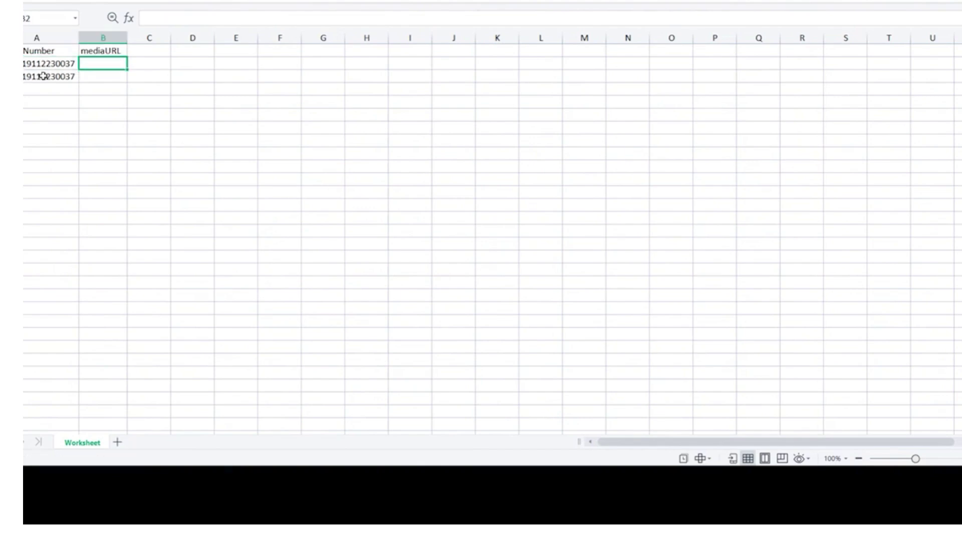
key(Up)
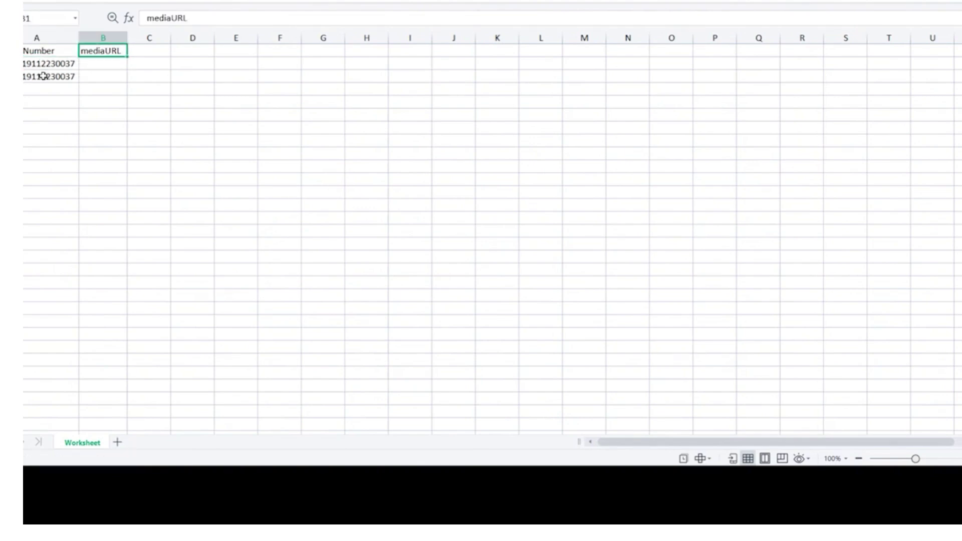
key(Down)
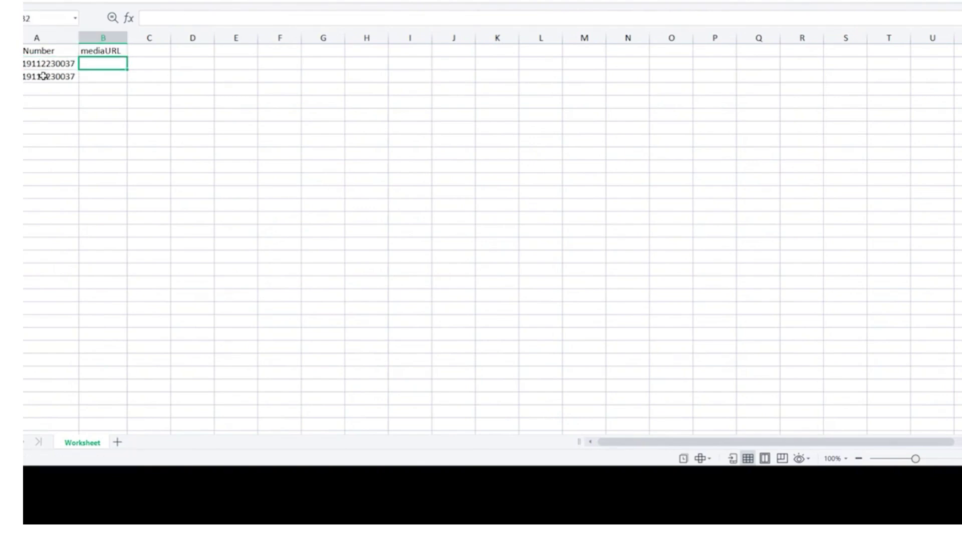
key(alt+Tab)
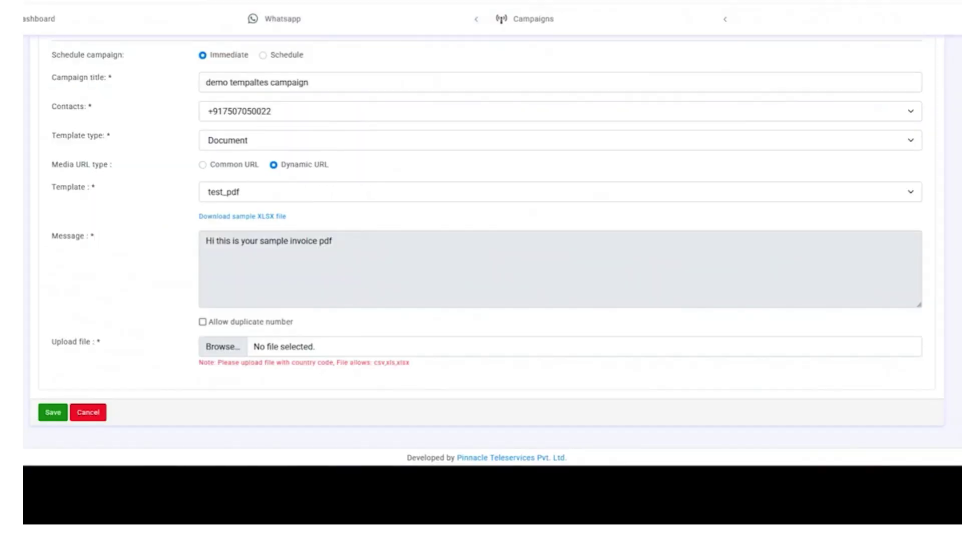
right_click(277, 1)
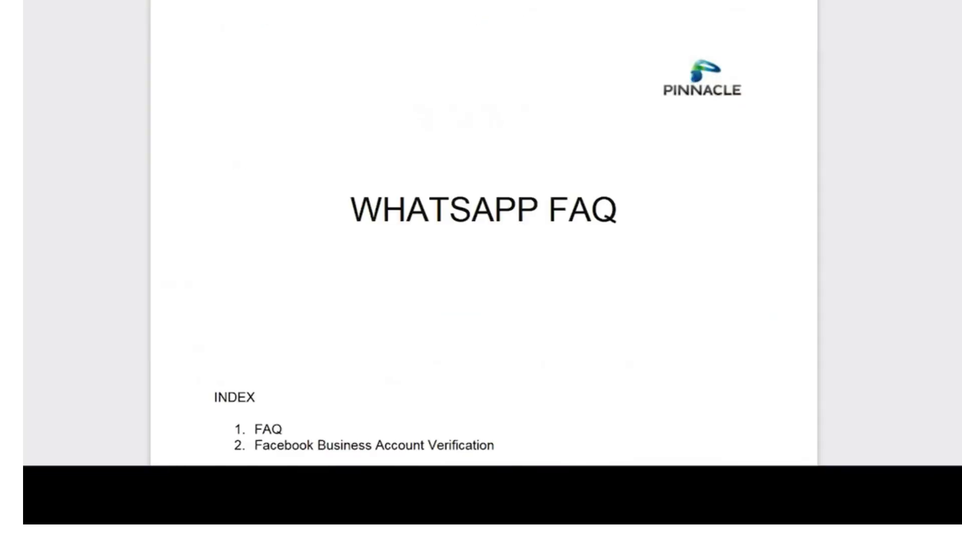
key(ctrl+l)
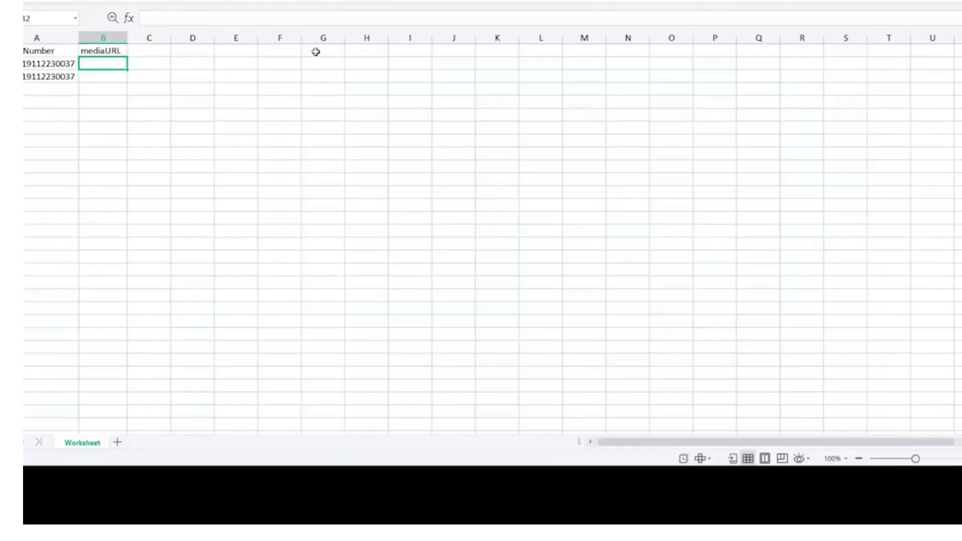
- Paste the media URL into B2 and fill it down into B3
key(F2)
key(Return)
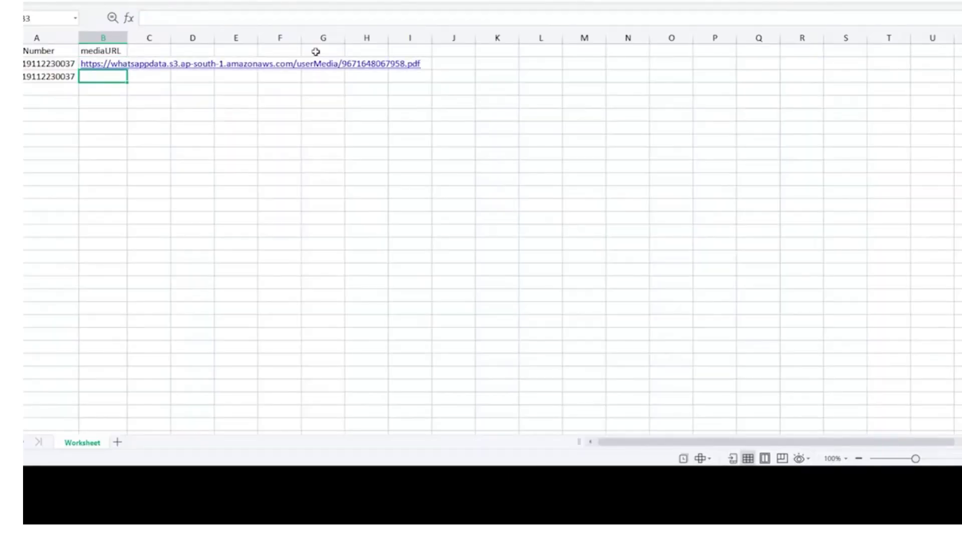
key(Up)
key(shift+Down)
key(ctrl+d)
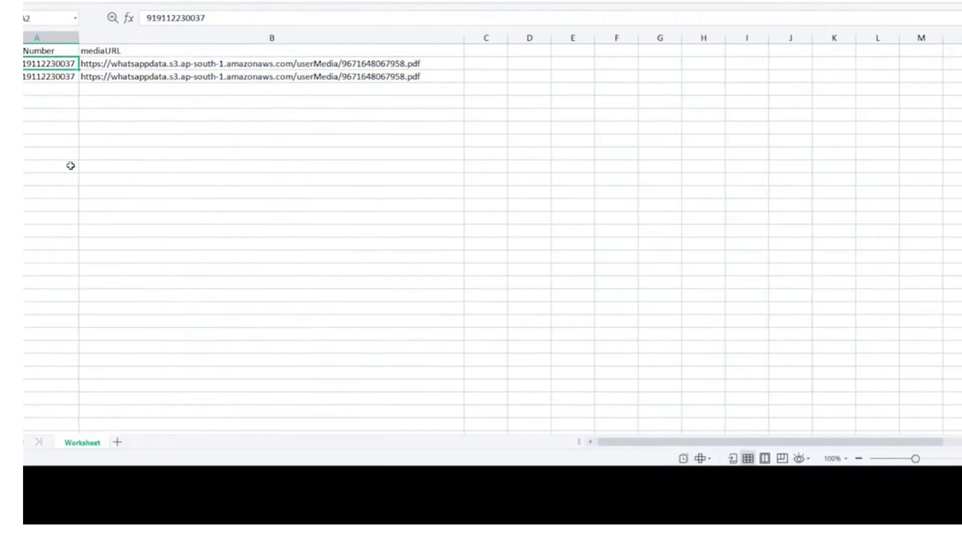
- Change the last two digits of the A3 number to 40 so the second contact differs
key(Down)
key(F2)
key(shift+Left)
key(shift+Left)
text(40)
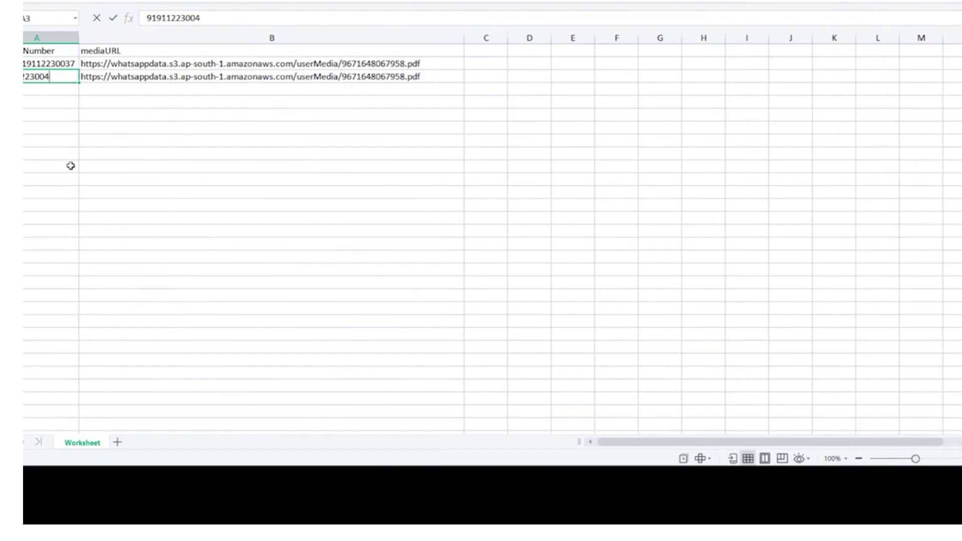
key(Return)
key(Up)
key(shift+Down)
key(shift+Down)
key(shift+Down)
key(shift+Down)
key(shift+Down)
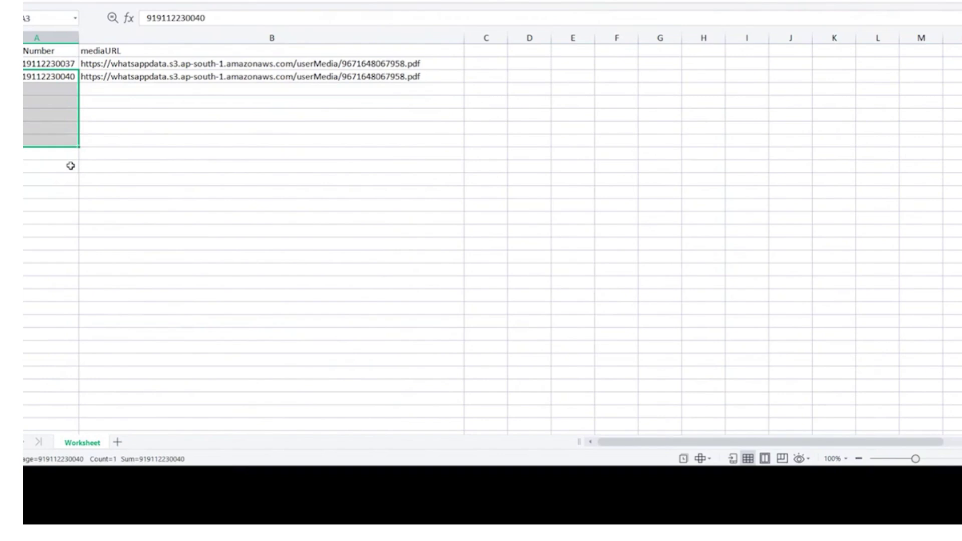
key(Right)
key(shift+Down)
key(shift+Down)
key(shift+Down)
key(shift+Down)
key(shift+Down)
key(shift+Down)
key(shift+Down)
key(shift+Down)
key(shift+Down)
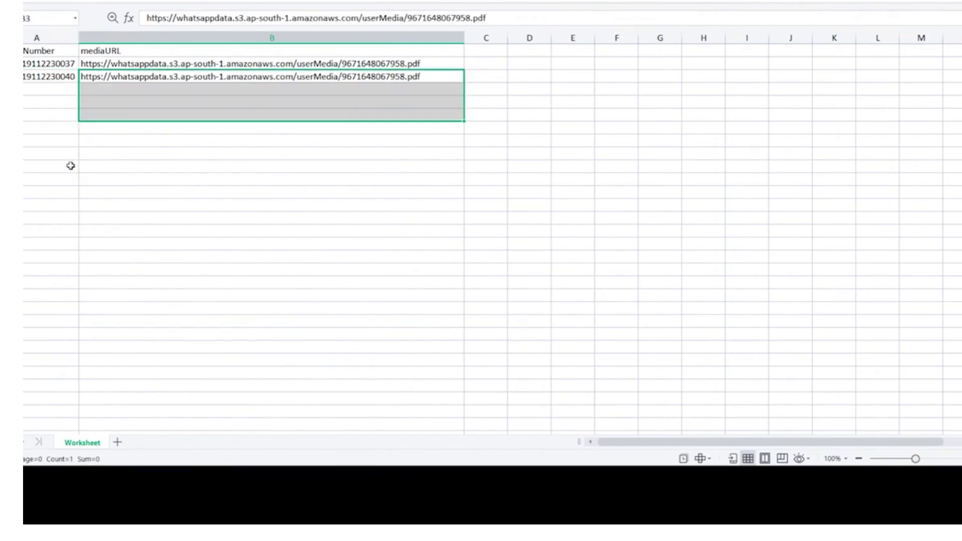
key(Right)
key(Left)
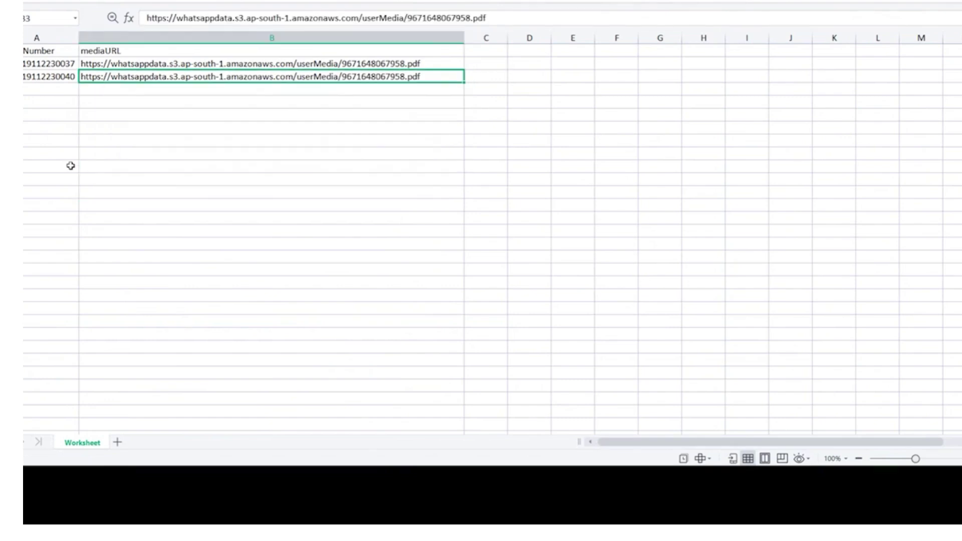
key(Left)
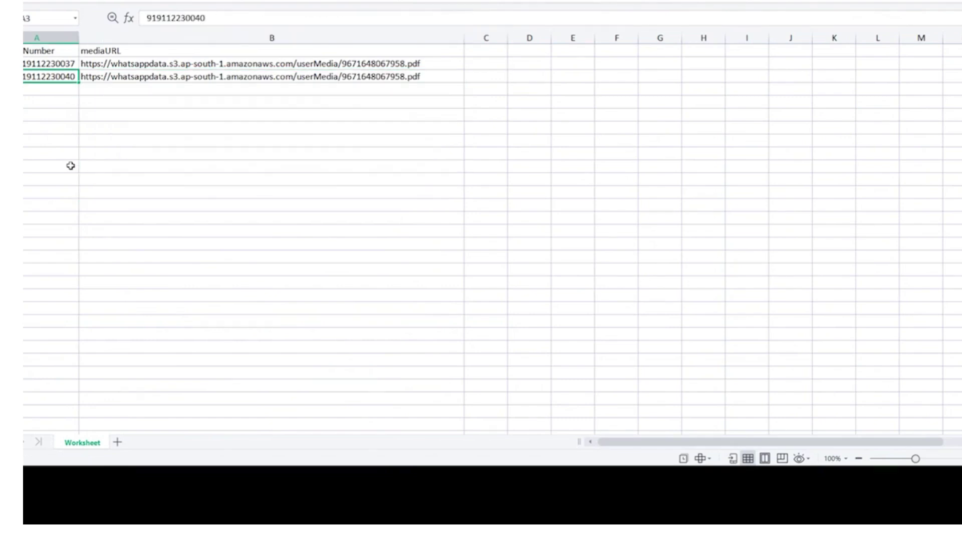
key(alt+Tab)
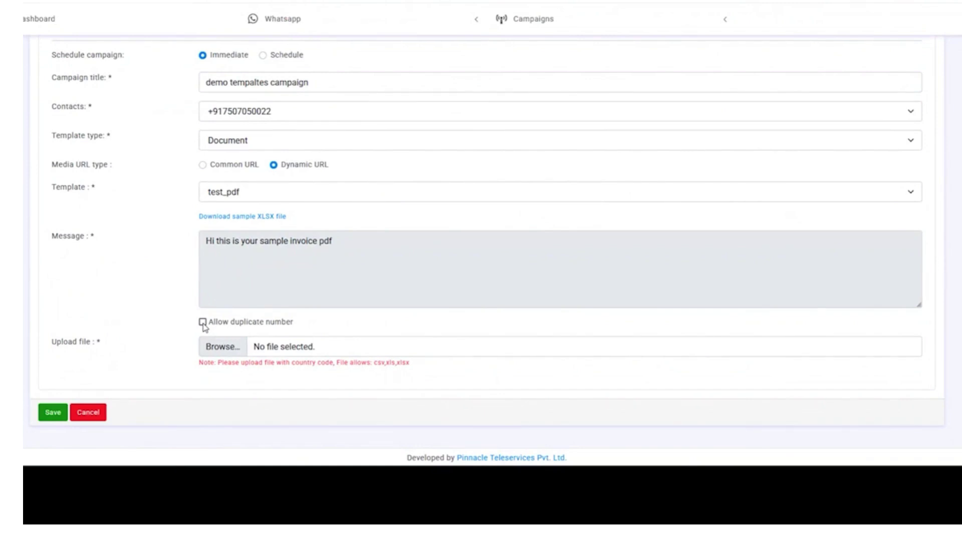
- Allow duplicate numbers and attach sample(54).xlsx from Downloads as the upload file
click(203, 323)
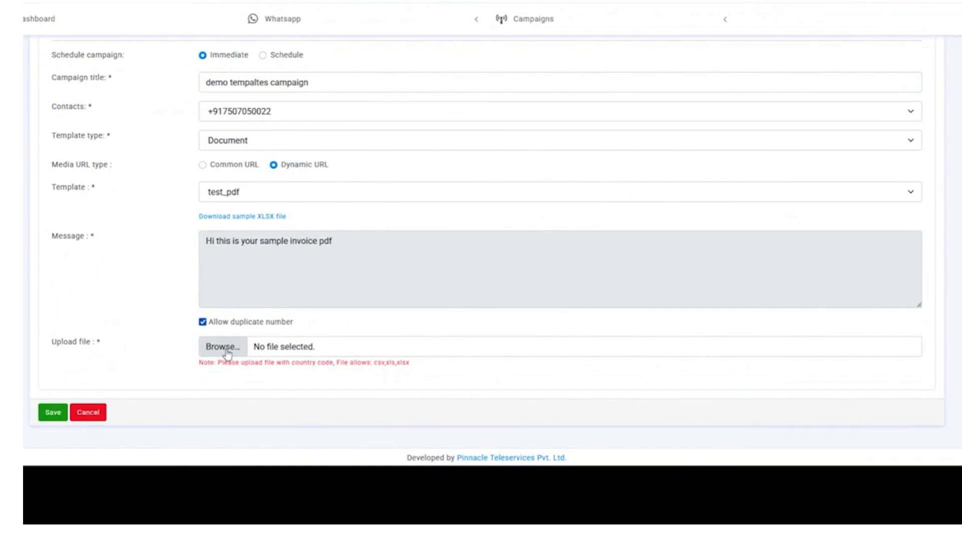
click(223, 347)
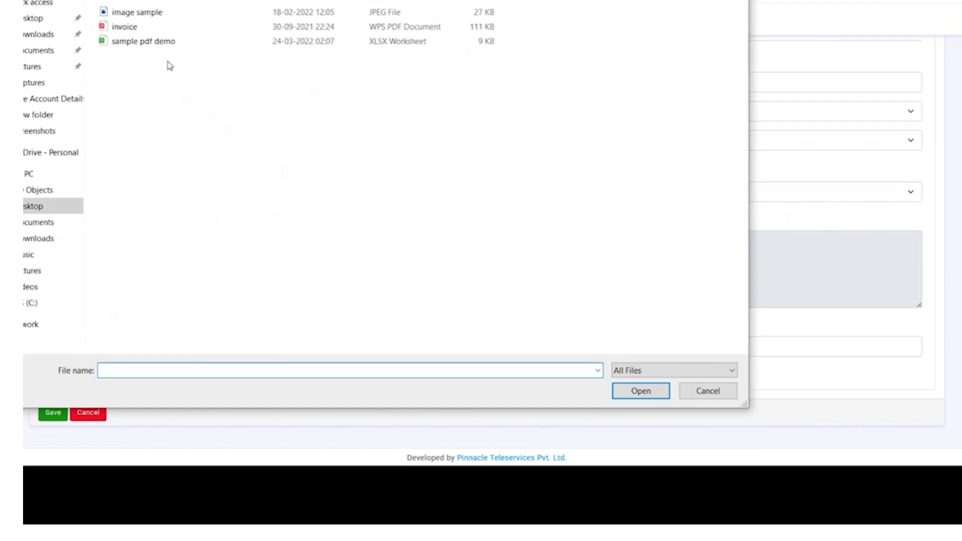
click(48, 41)
double_click(139, 45)
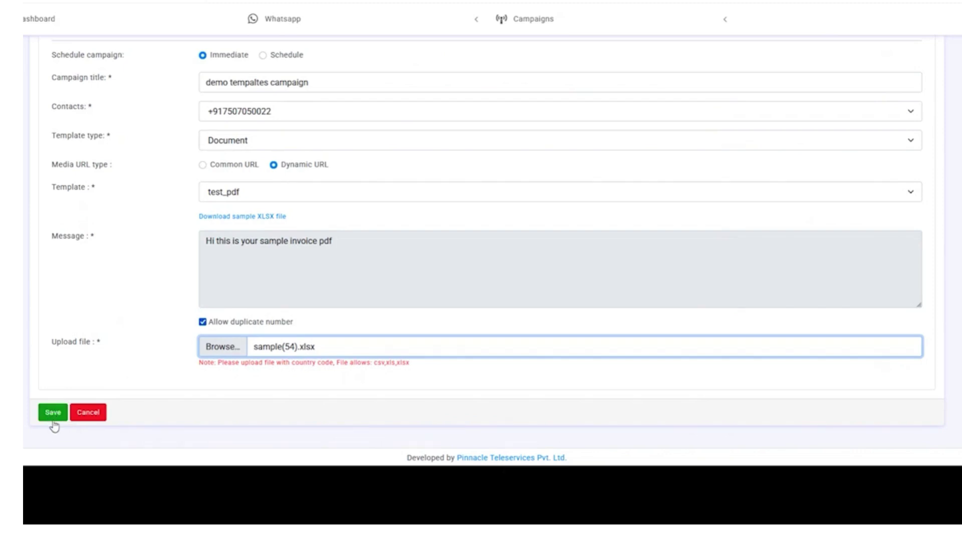
scroll(271, 326, up, 3)
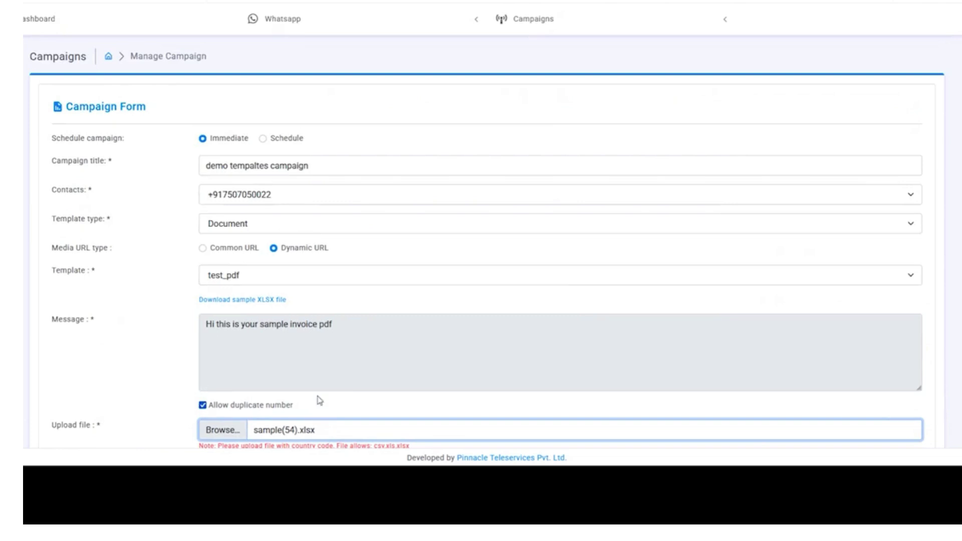
scroll(319, 400, down, 2)
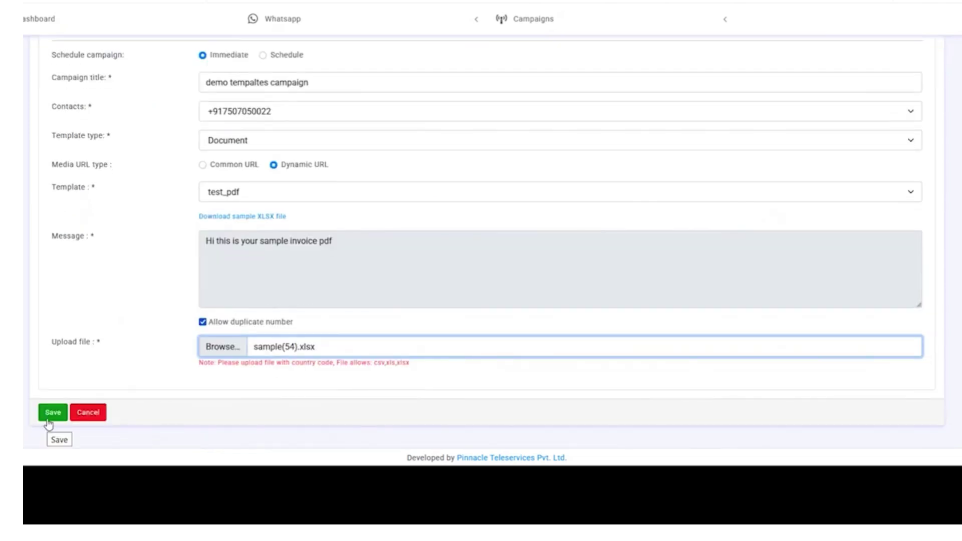
- Save the 'demo tempaltes campaign', leaving the Document template type unchanged
scroll(185, 344, up, 2)
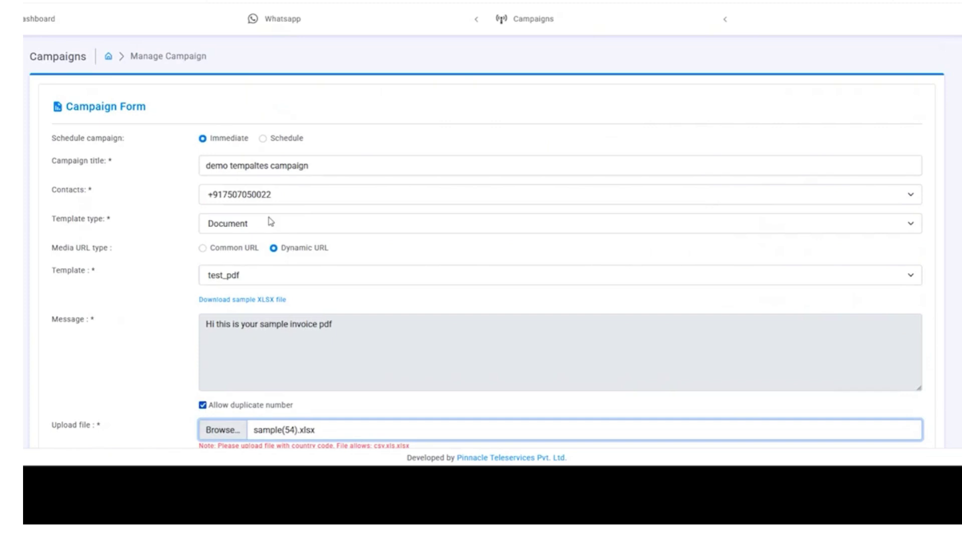
click(281, 221)
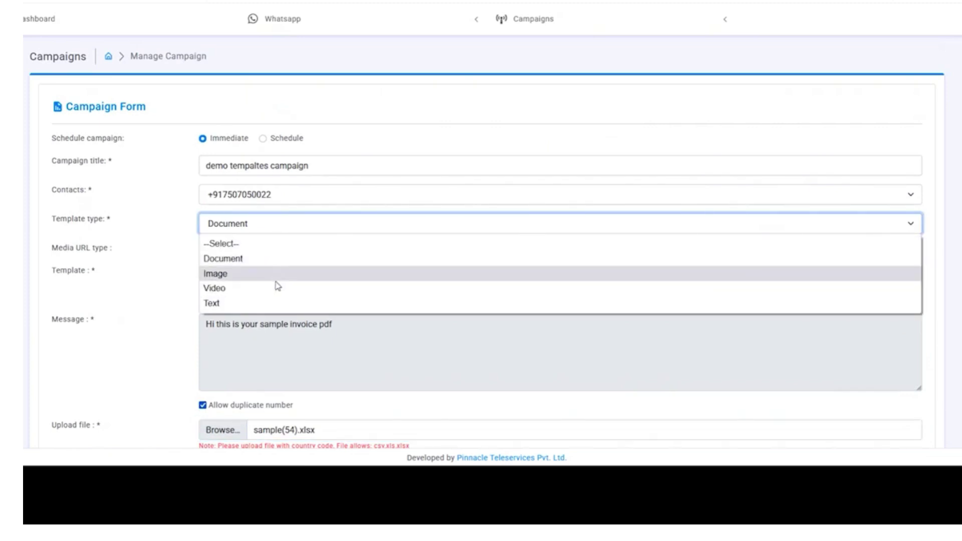
click(75, 308)
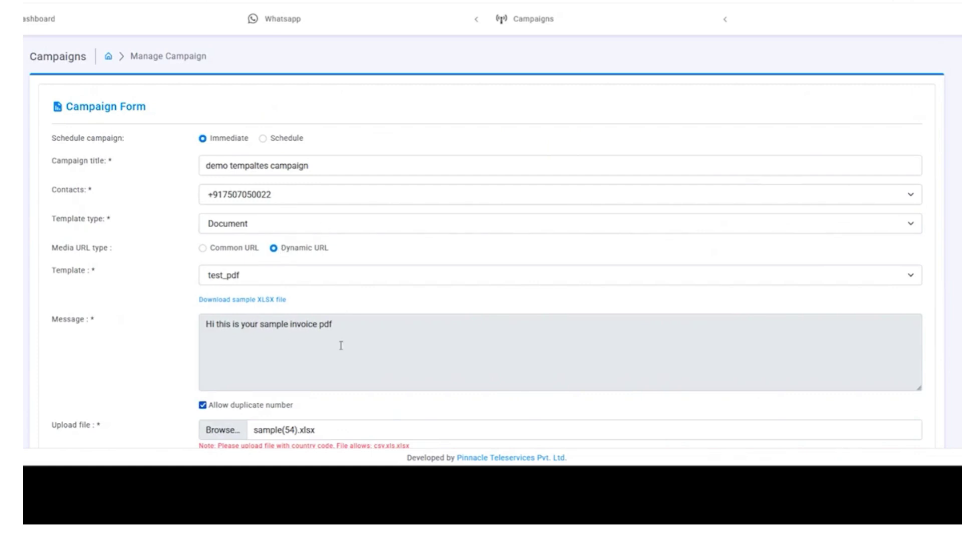
scroll(157, 406, down, 2)
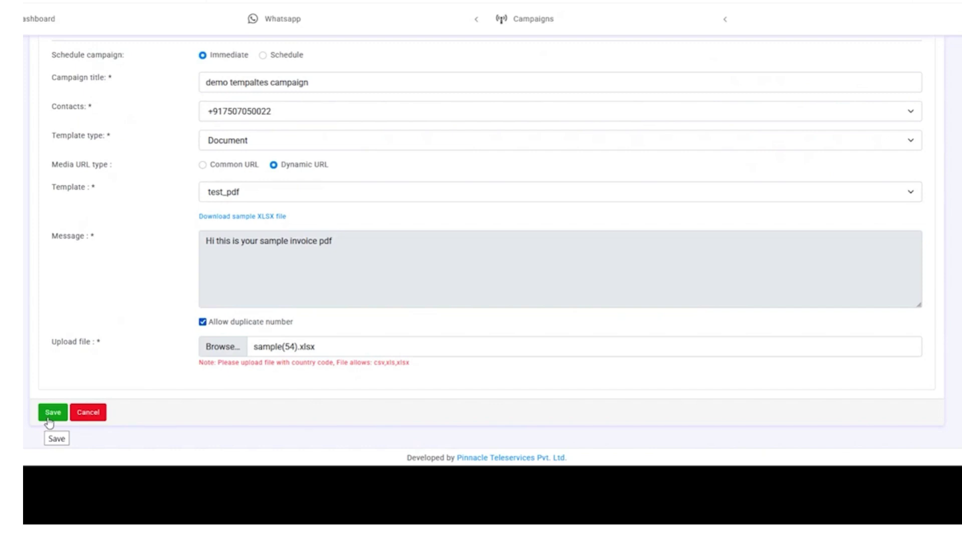
click(49, 422)
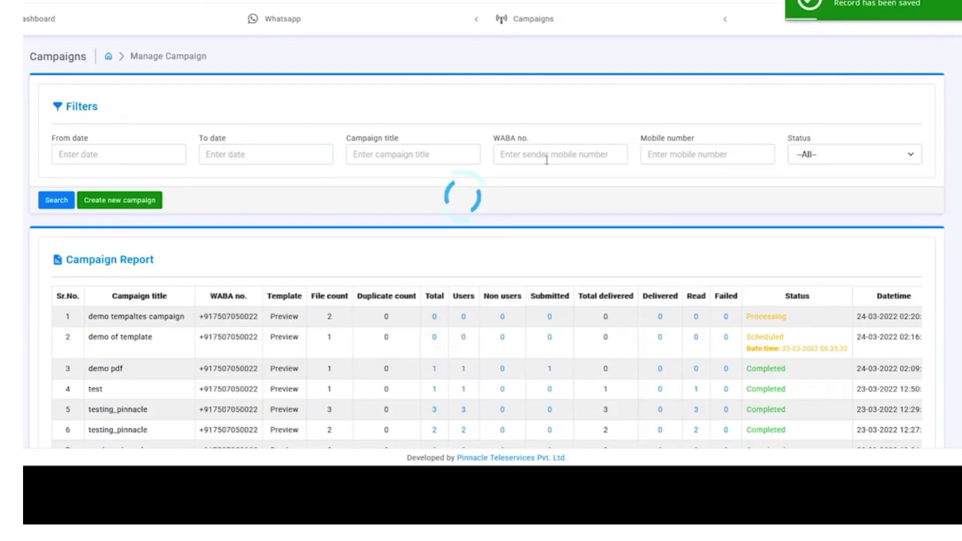
- Review the new campaign's Processing row in the Campaign Report, then re-run Search
scroll(549, 157, down, 1)
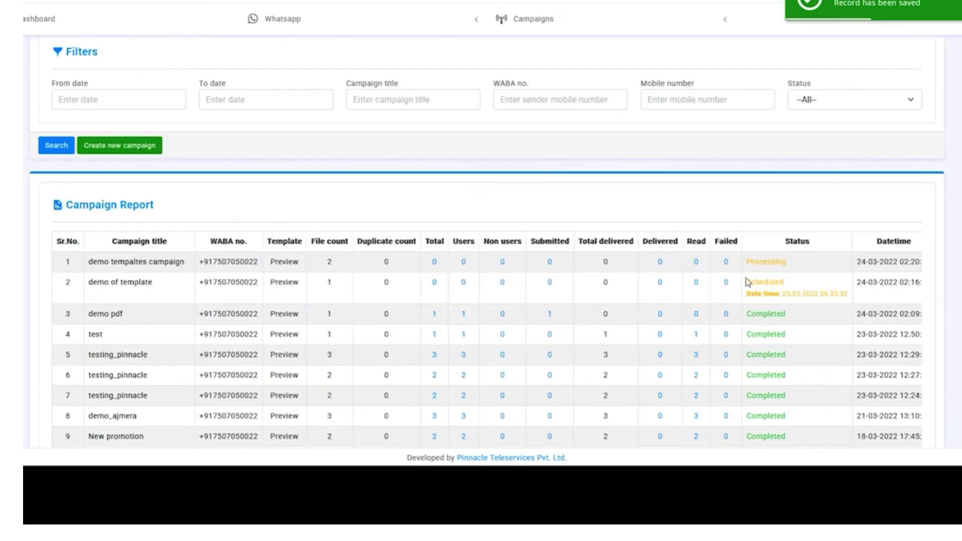
scroll(789, 273, down, 2)
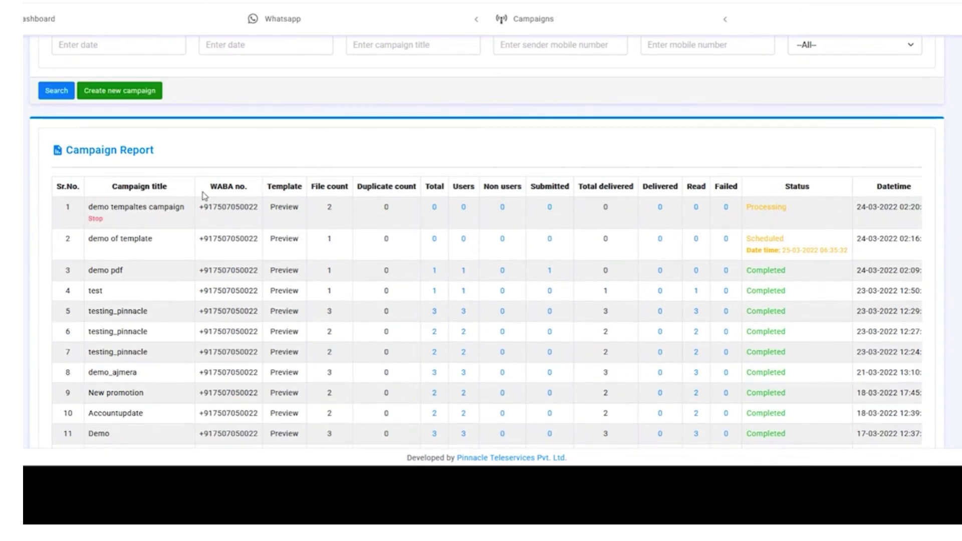
scroll(223, 199, up, 2)
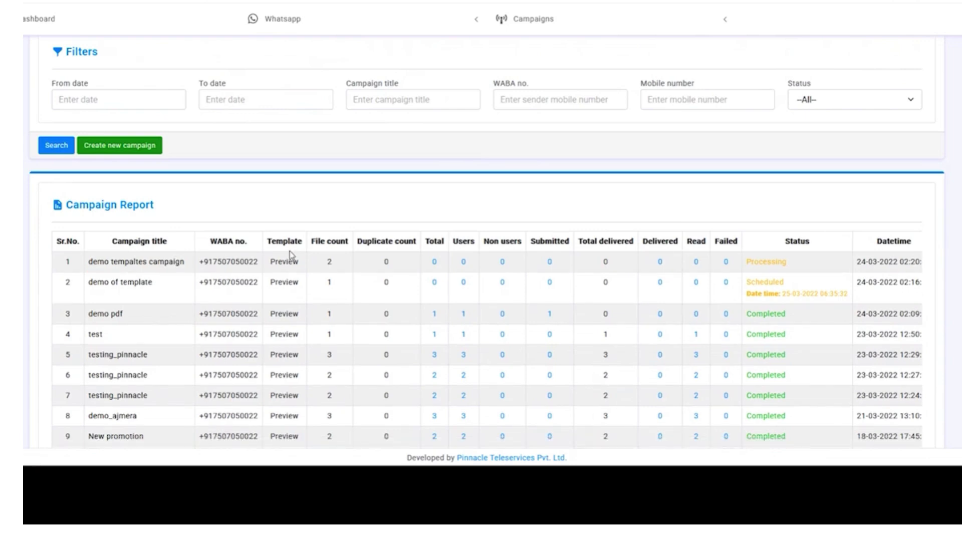
mouse_move(295, 268)
triple_click(516, 241)
click(525, 219)
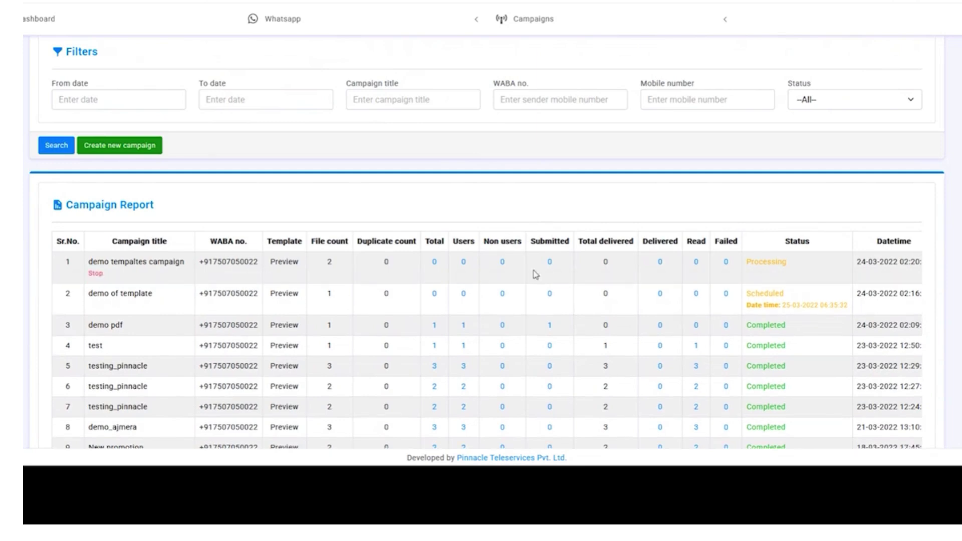
scroll(654, 315, down, 2)
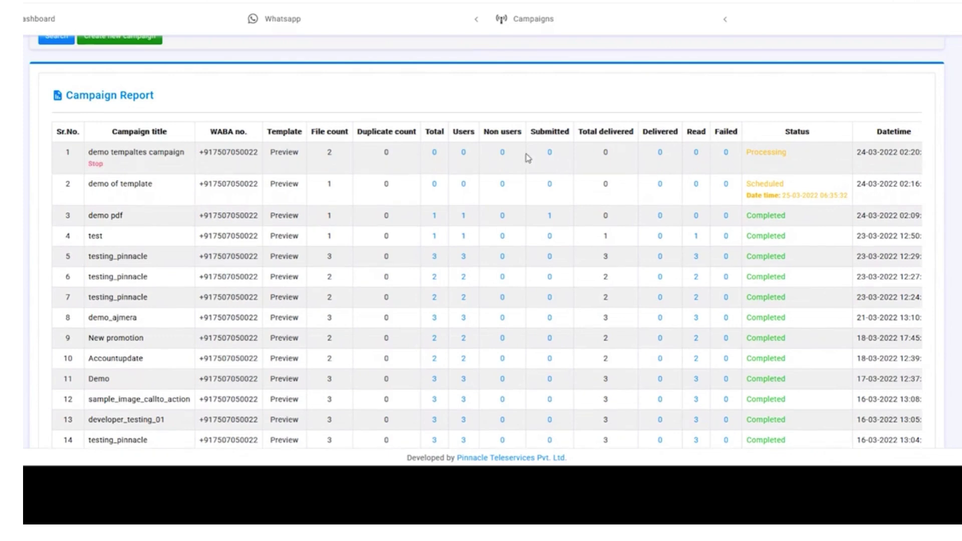
scroll(64, 120, up, 1)
click(56, 90)
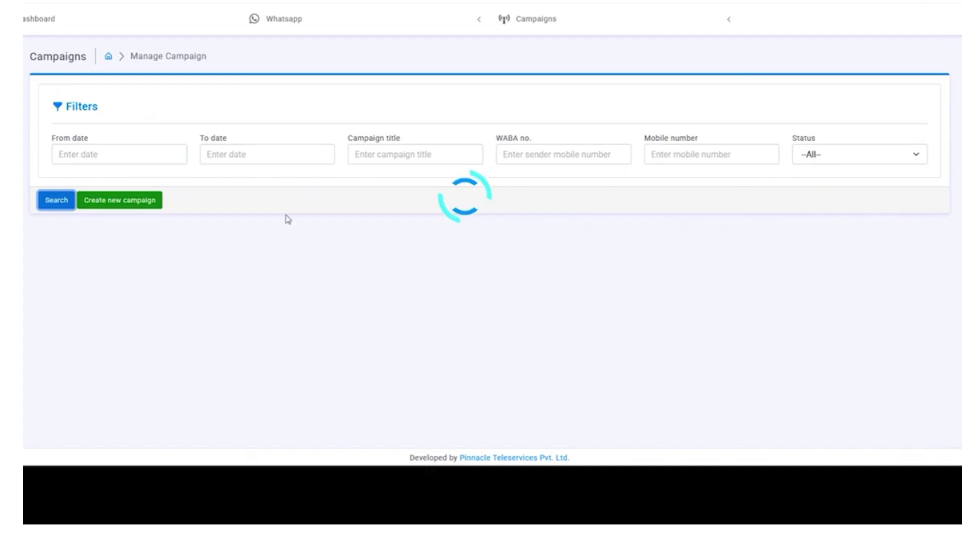
- Confirm the campaign is Completed and check its Total numbers list shows both contacts Sent
scroll(622, 236, down, 1)
scroll(769, 253, down, 1)
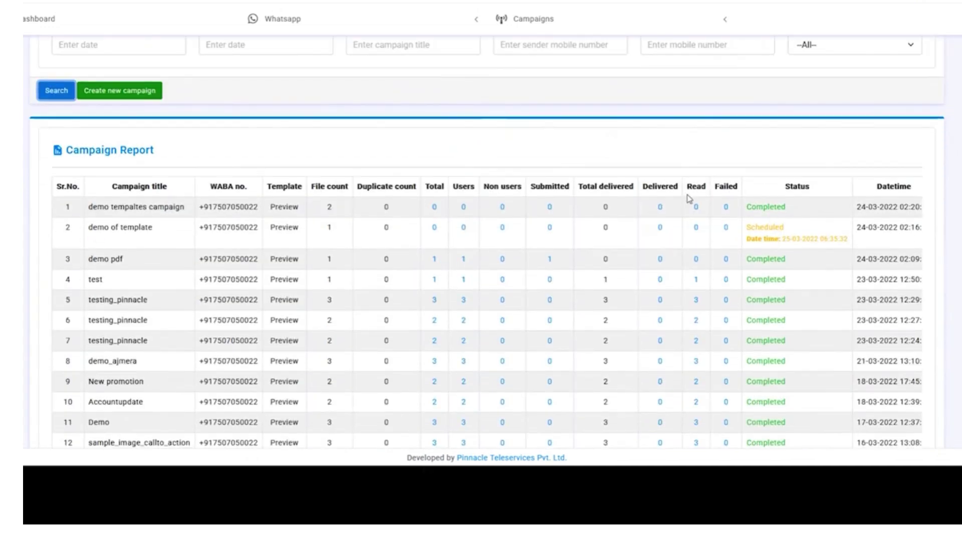
click(759, 205)
double_click(760, 206)
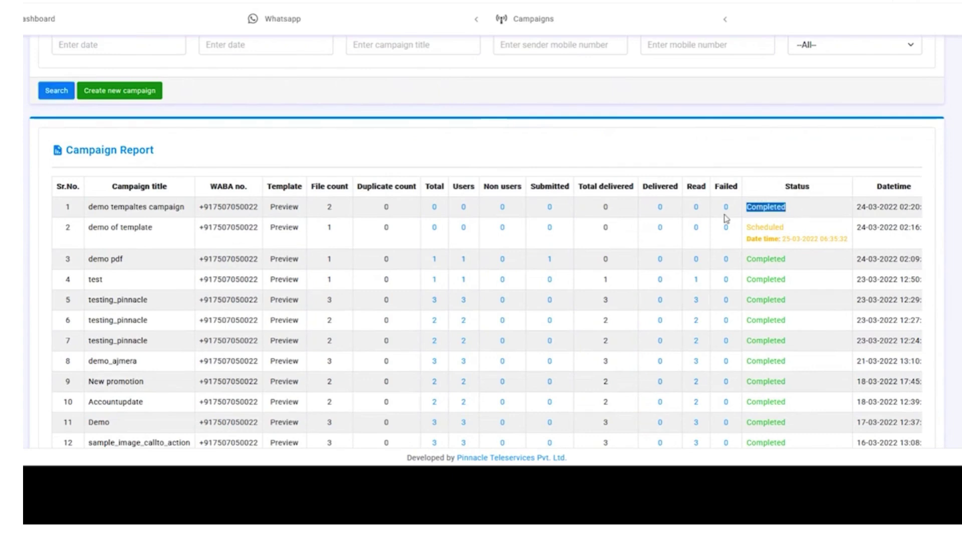
click(436, 208)
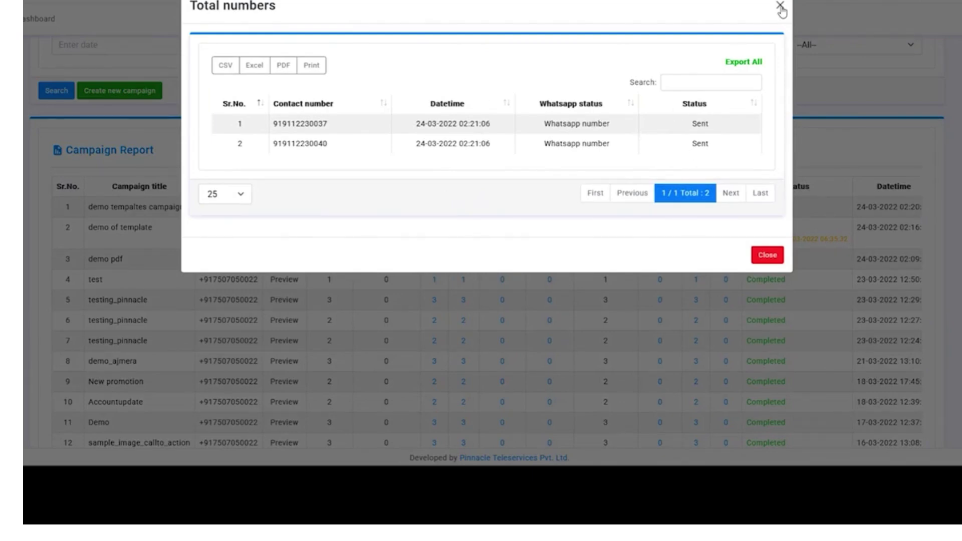
click(780, 6)
scroll(396, 253, up, 2)
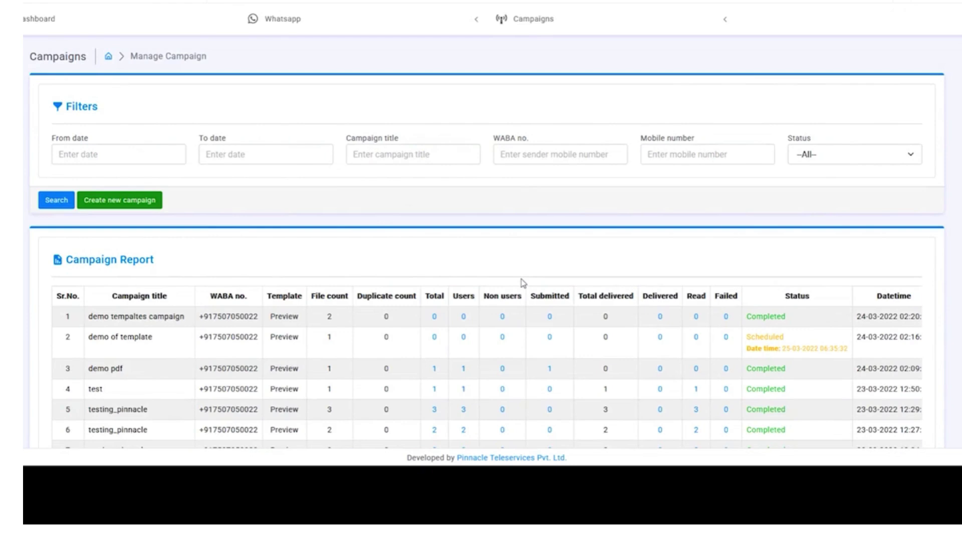
click(603, 23)
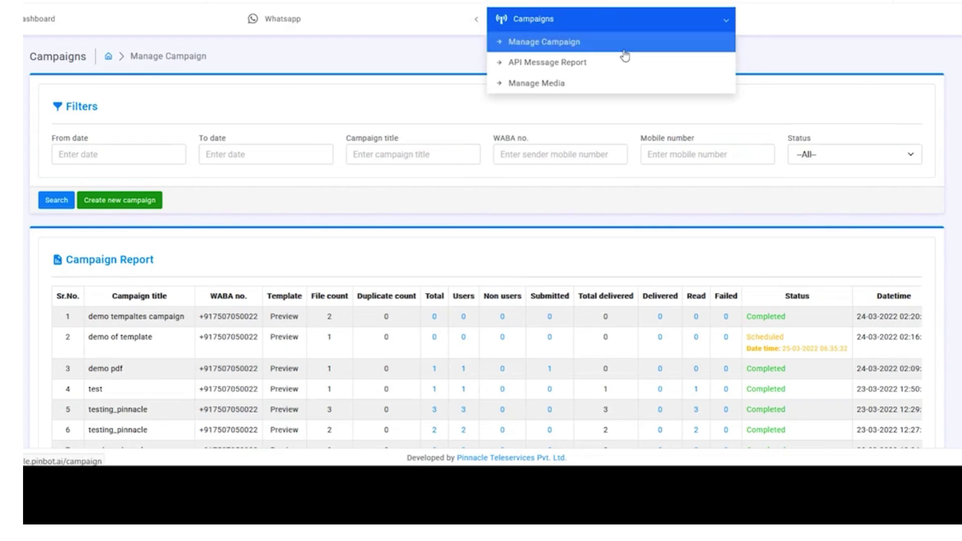
- Open the API Message Report and load its results
click(633, 72)
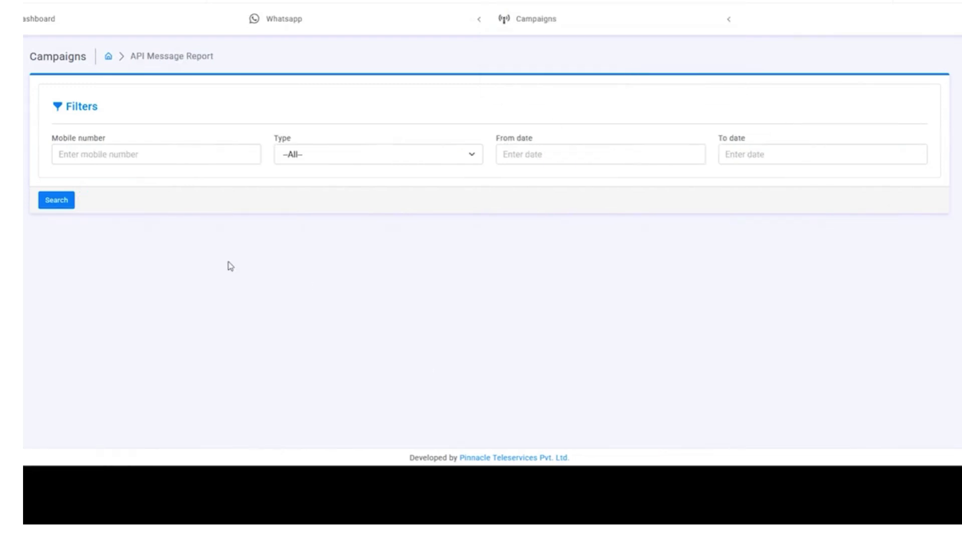
click(68, 201)
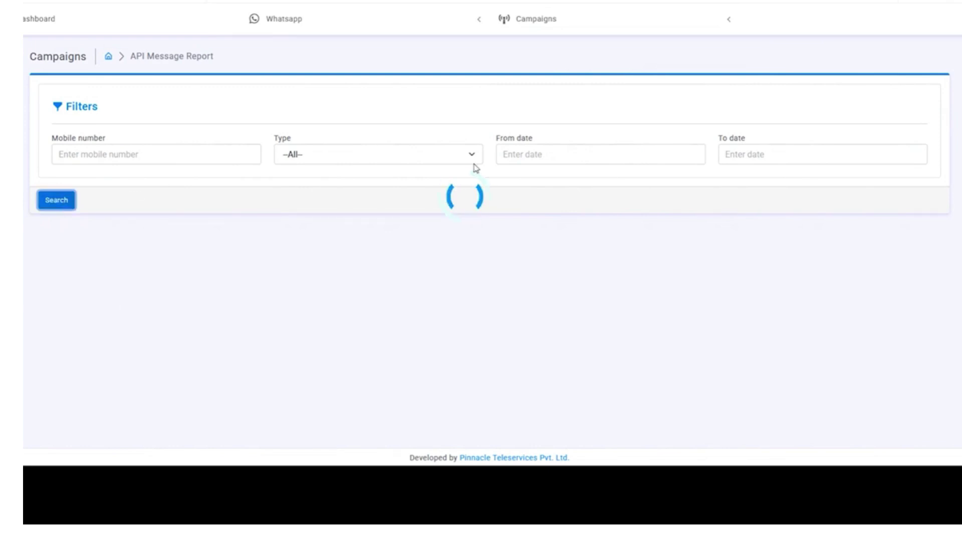
scroll(561, 248, down, 2)
scroll(571, 243, down, 4)
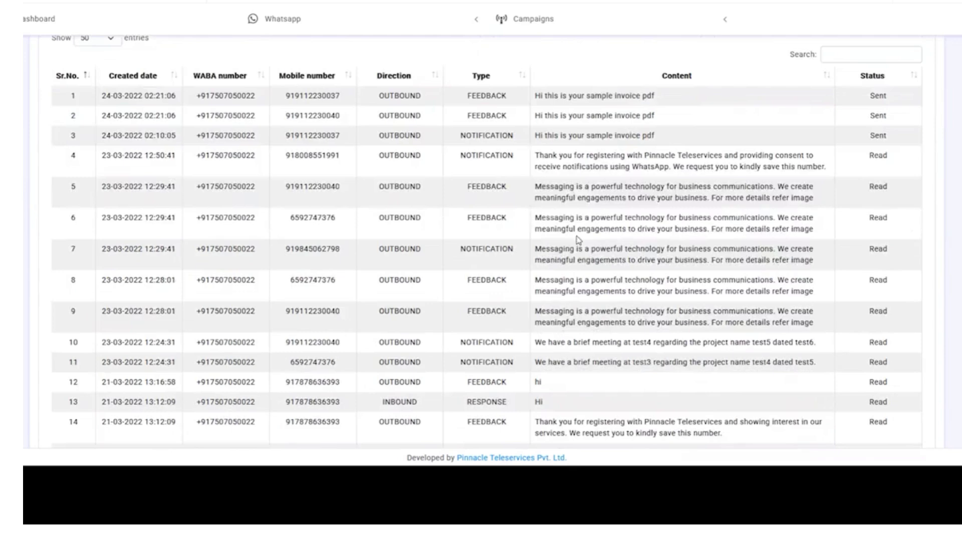
scroll(614, 348, up, 6)
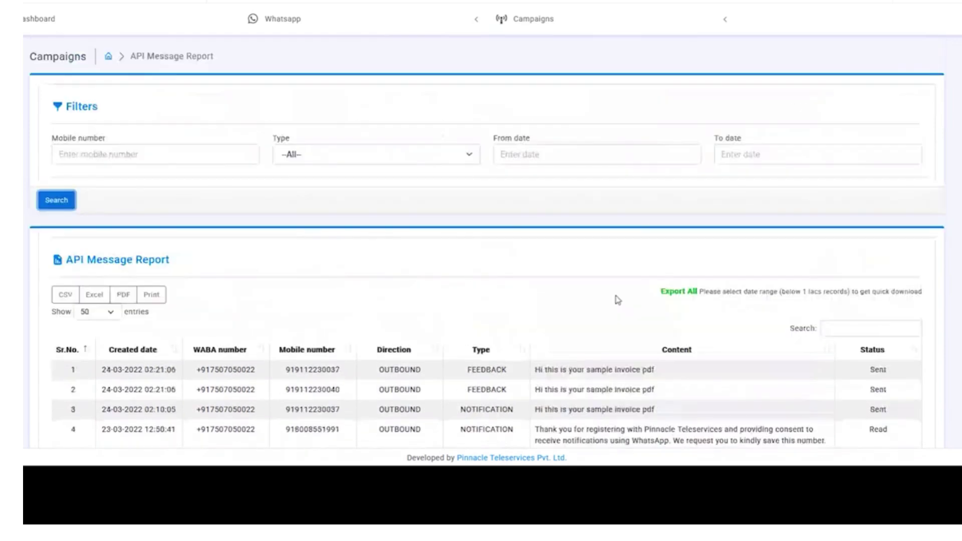
- Filter the API Message Report from 24-03-2022 to 24-03-2022
click(530, 153)
click(567, 257)
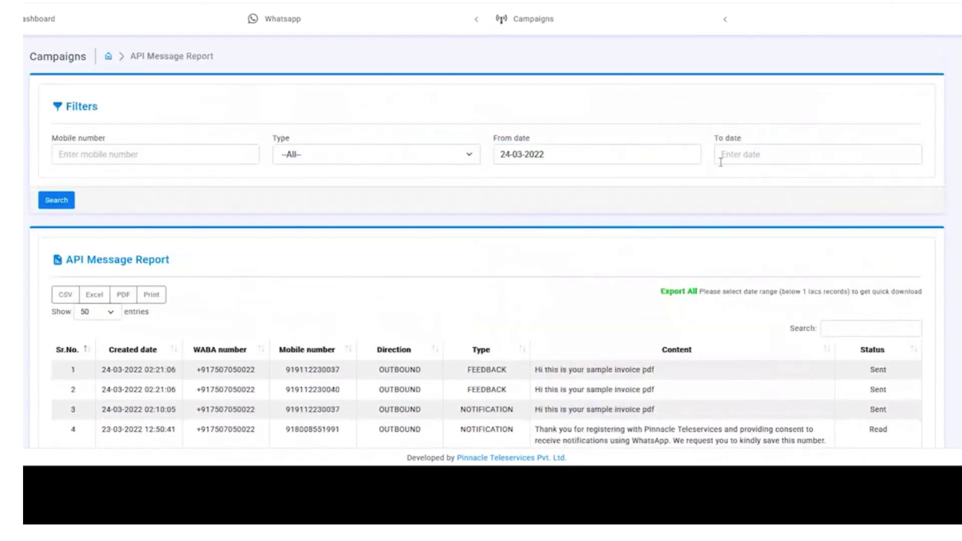
click(732, 157)
click(788, 256)
click(60, 200)
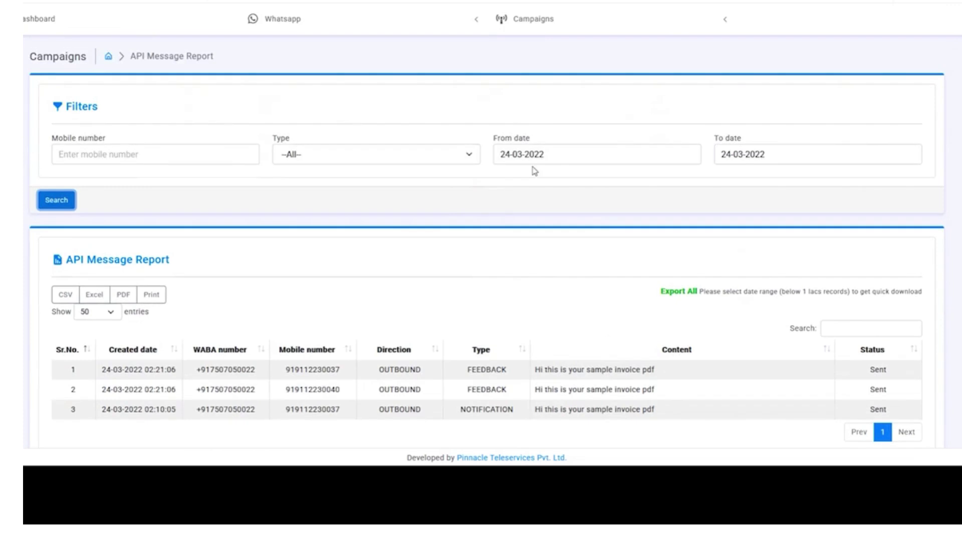
click(534, 154)
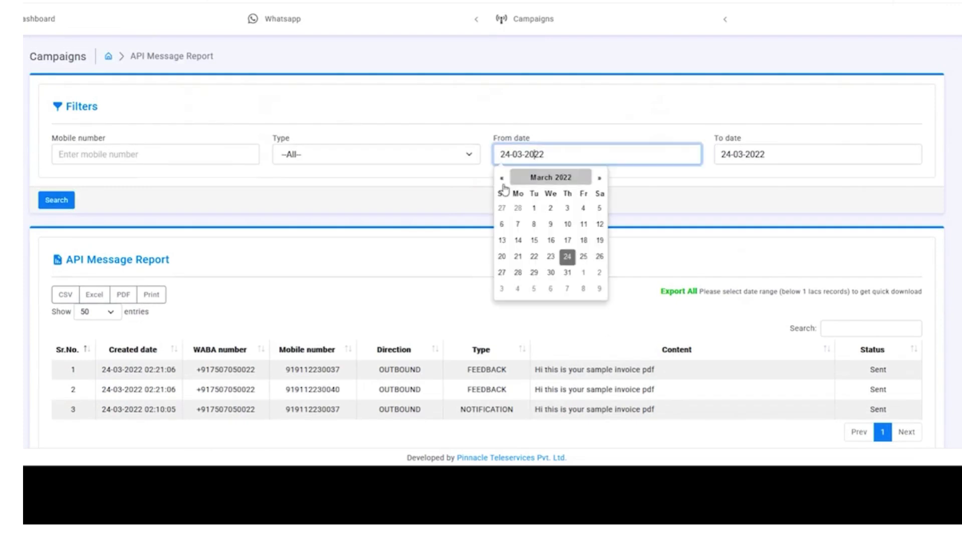
click(392, 216)
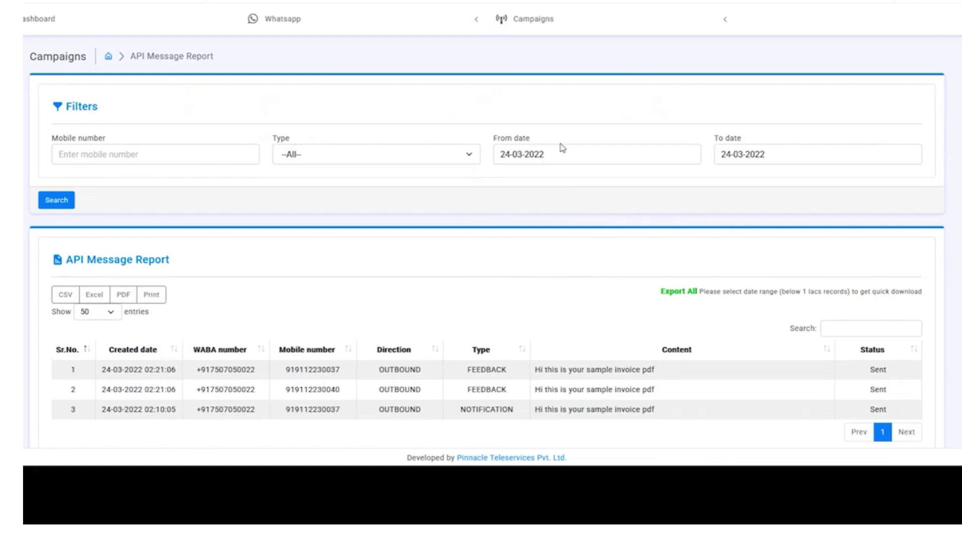
click(545, 30)
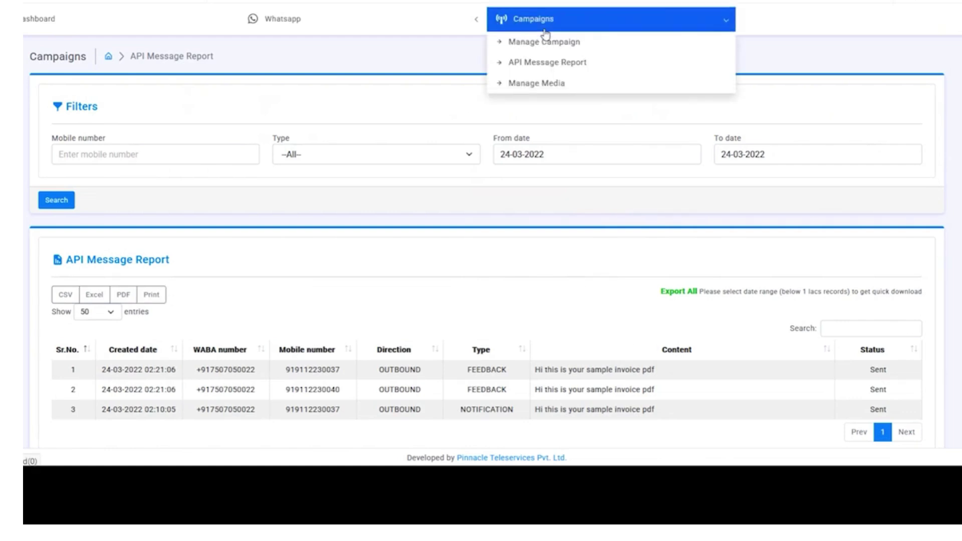
- On Manage Media, filter the media list to the Document type
click(580, 86)
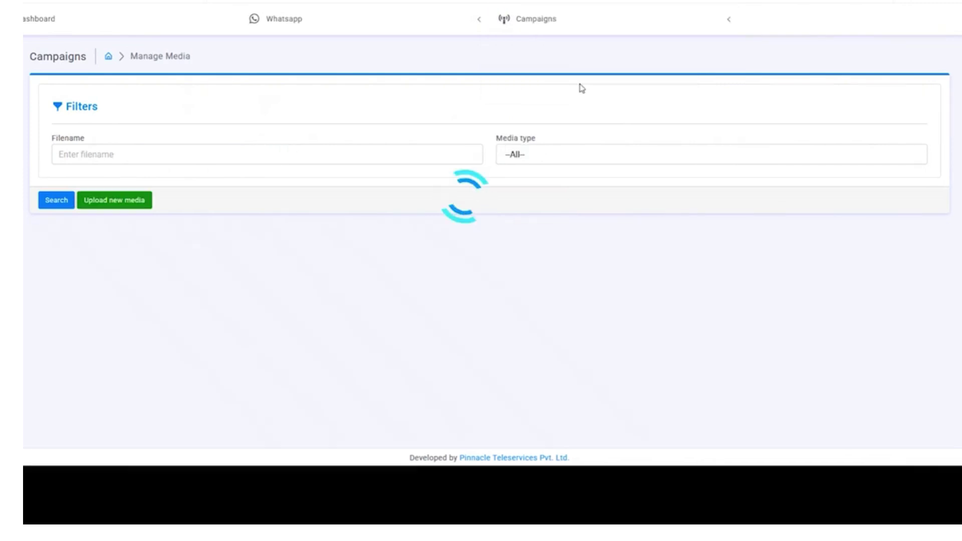
scroll(455, 232, down, 1)
scroll(460, 236, up, 1)
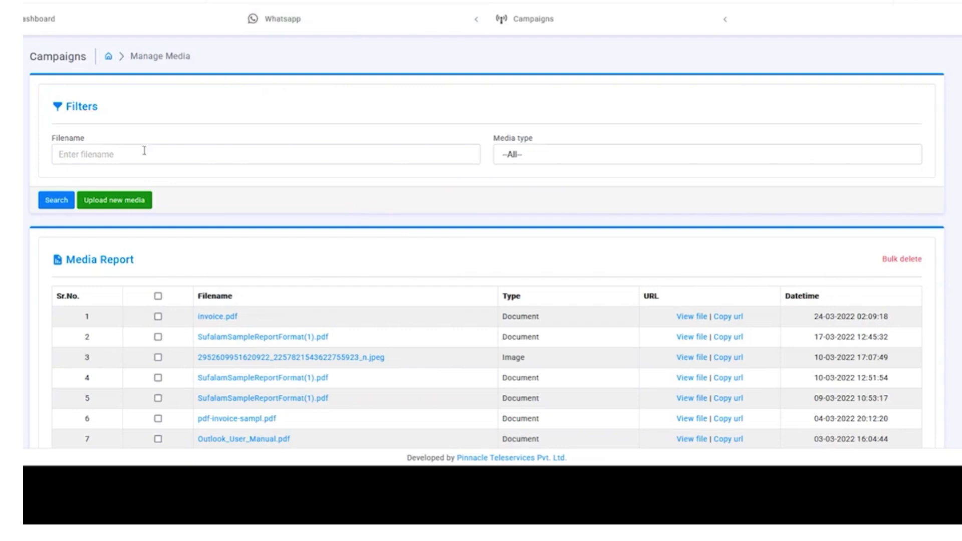
scroll(341, 222, down, 1)
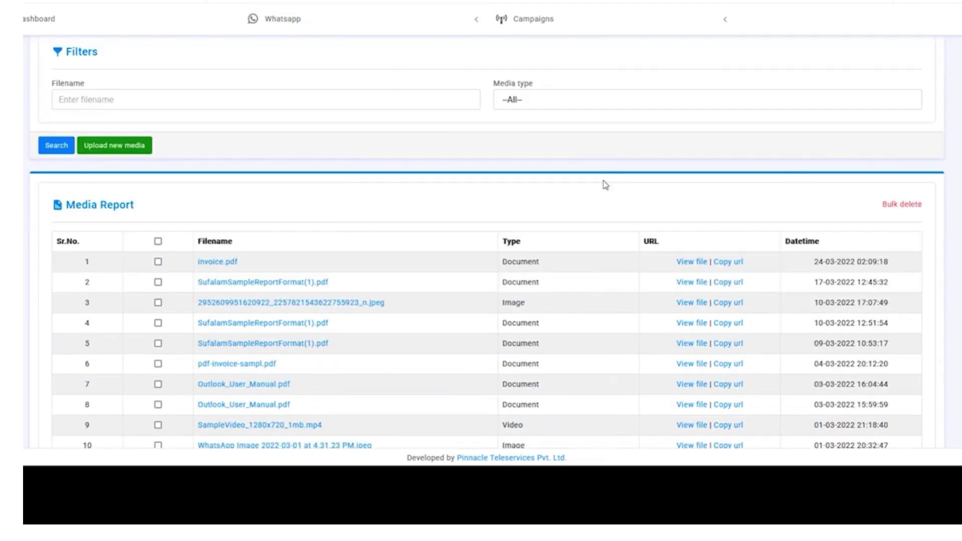
scroll(551, 239, down, 3)
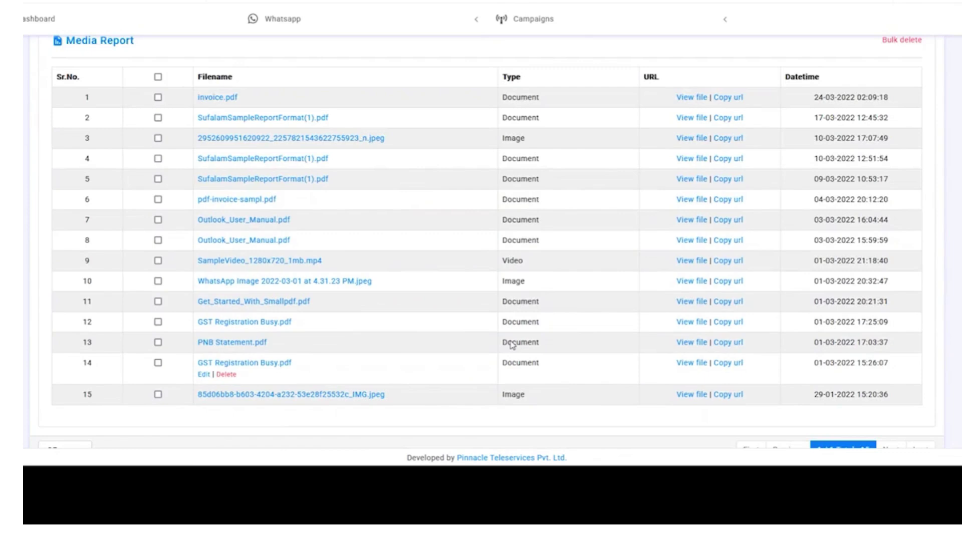
scroll(669, 200, up, 4)
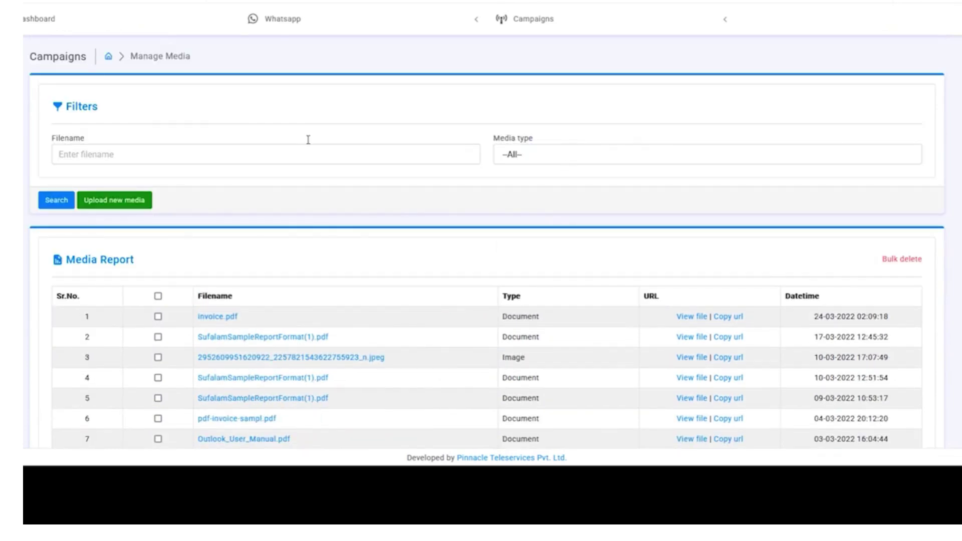
click(70, 151)
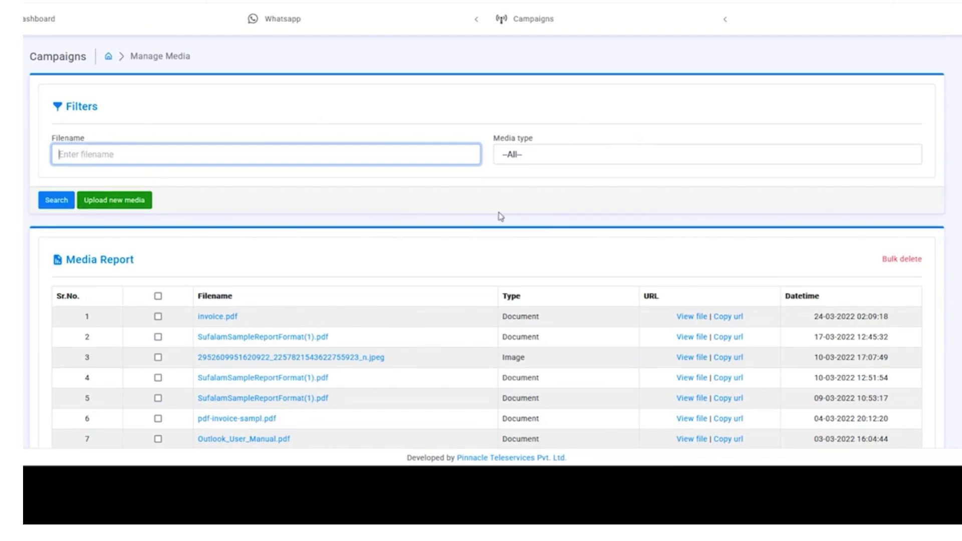
click(635, 160)
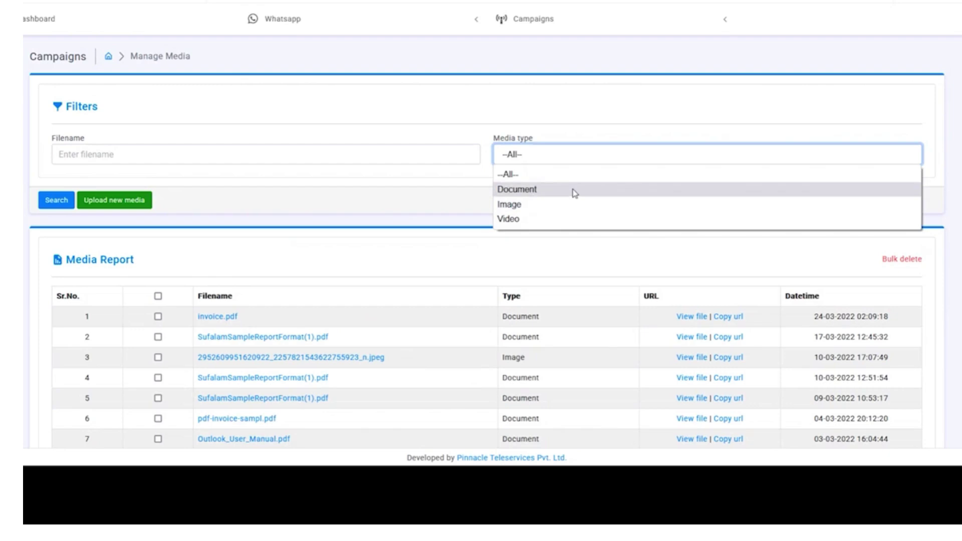
click(575, 193)
click(63, 201)
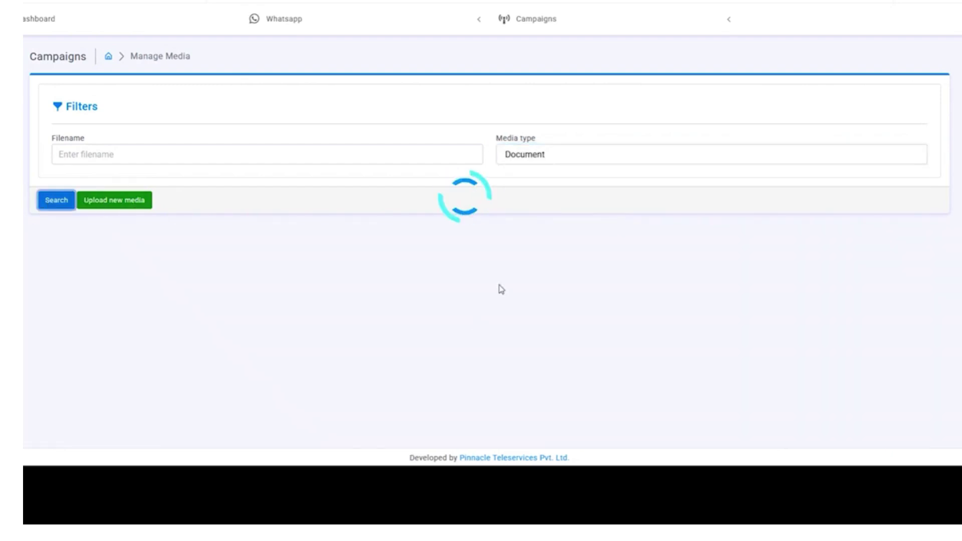
- View invoice.pdf and copy its URL, then open the Upload new media form
scroll(537, 241, down, 2)
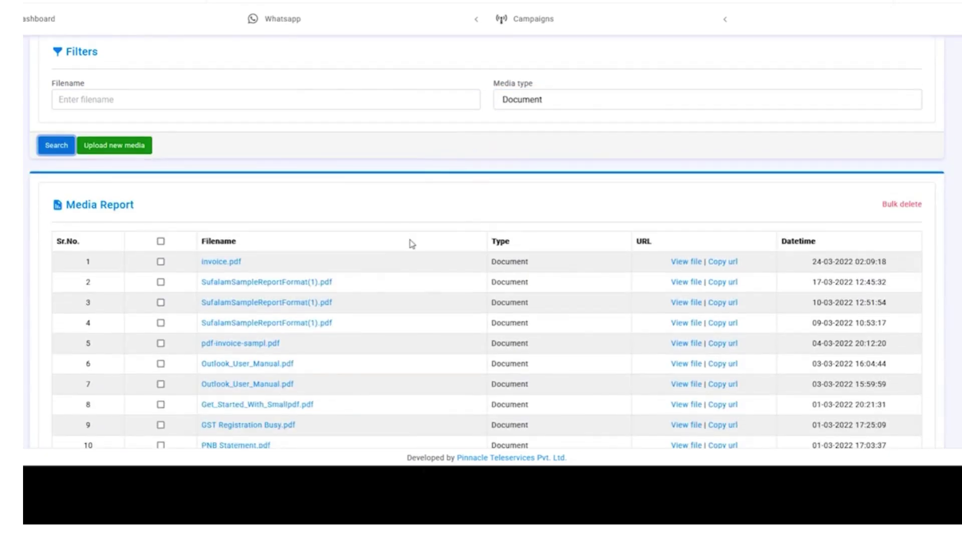
scroll(414, 242, down, 4)
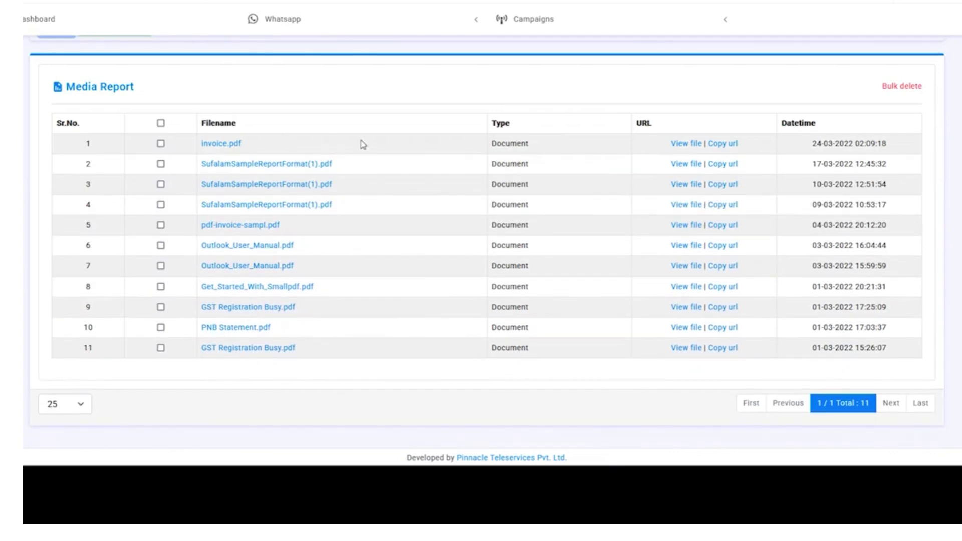
click(686, 144)
click(725, 145)
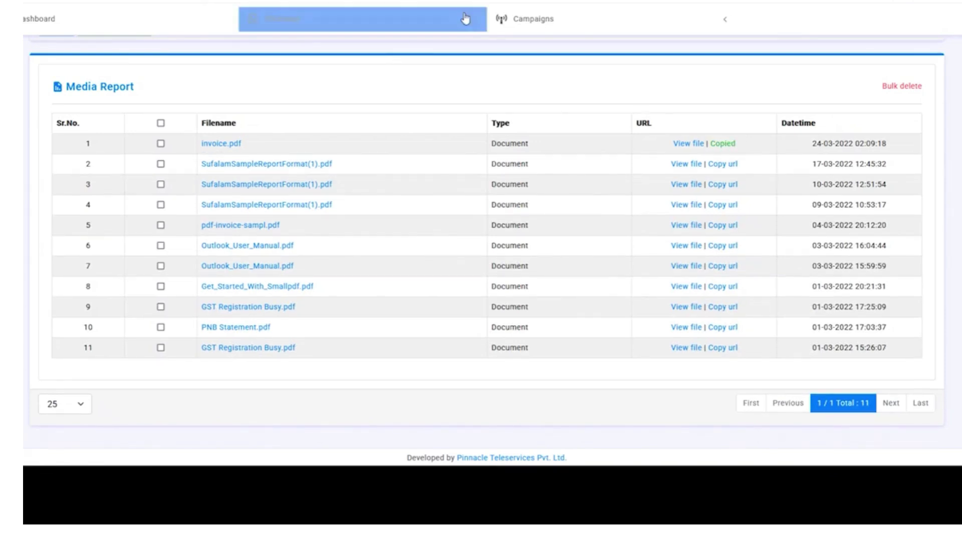
click(534, 20)
click(563, 43)
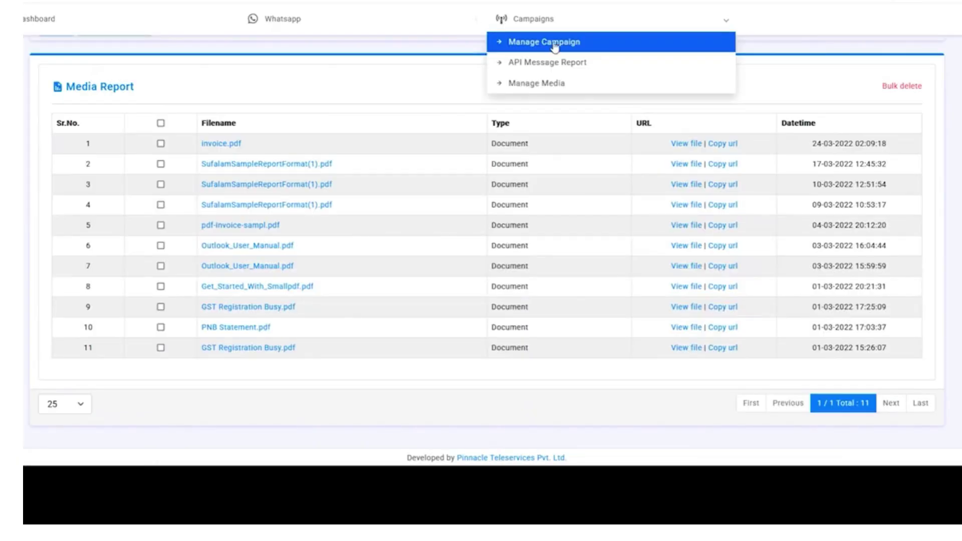
scroll(396, 215, up, 3)
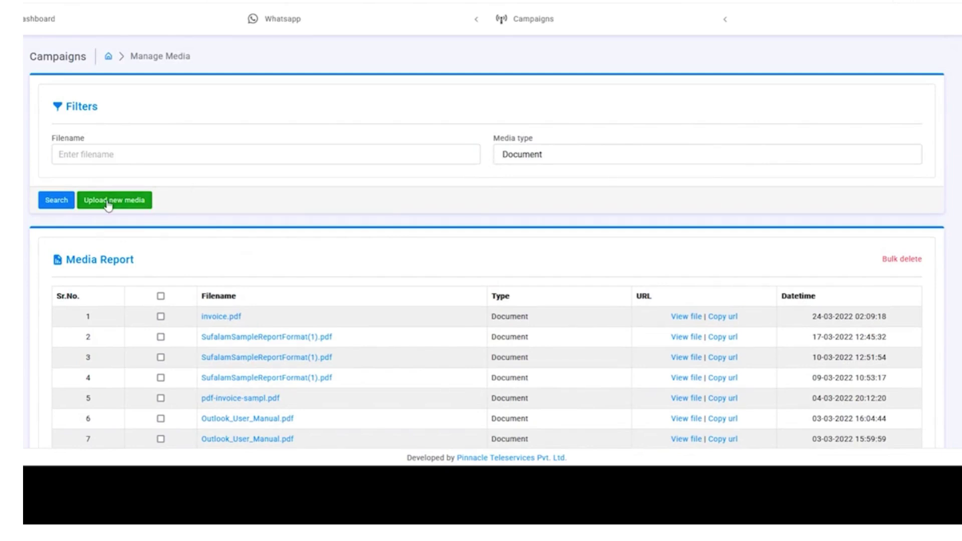
click(107, 201)
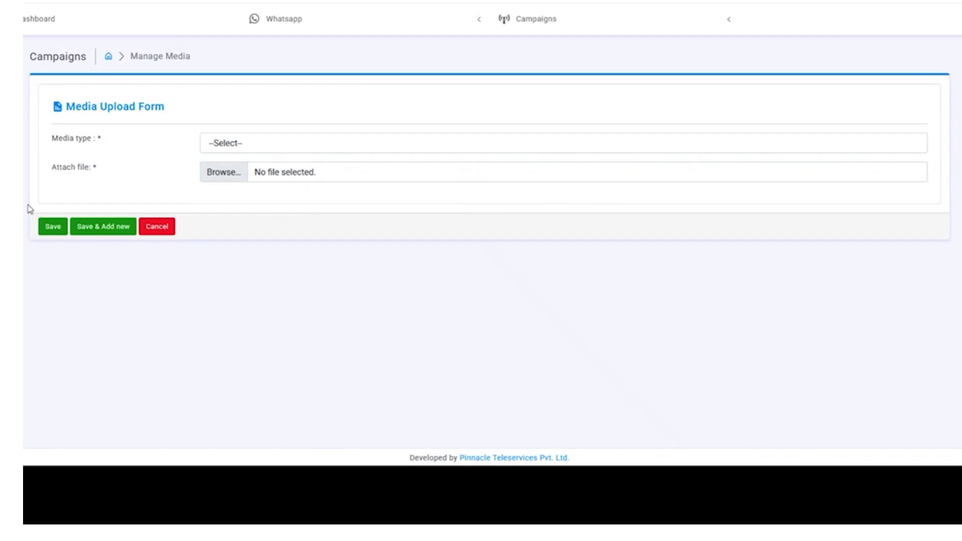
- Back on Manage Media, start a new upload with Media type set to Image
click(576, 23)
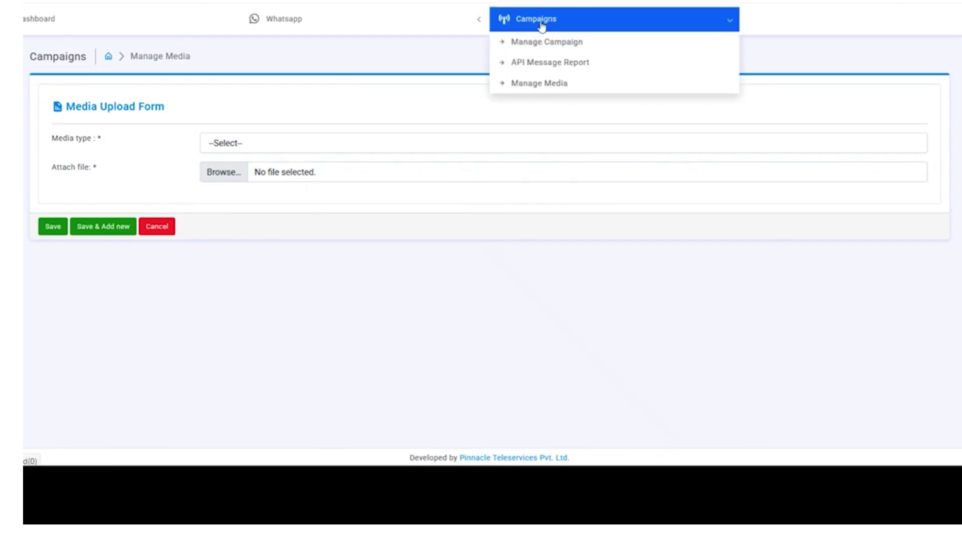
click(556, 89)
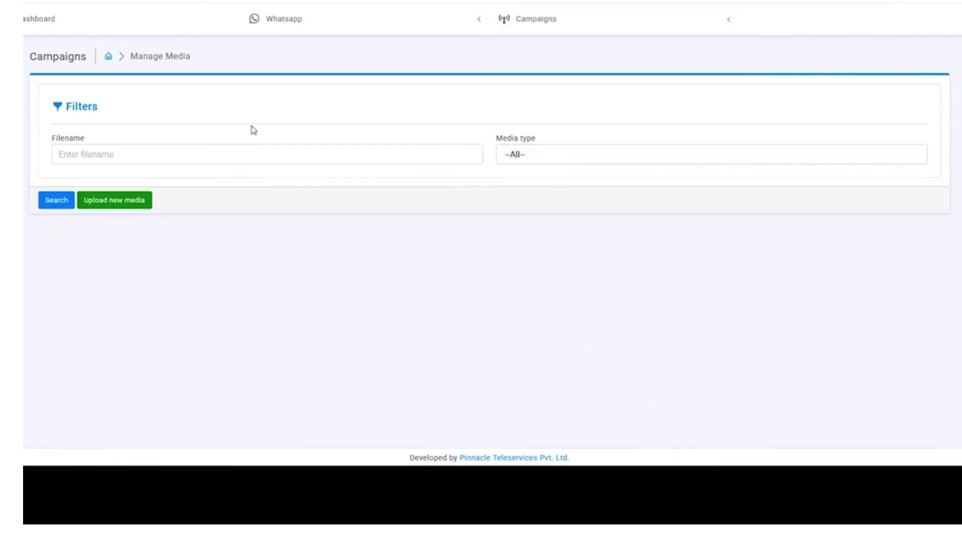
click(134, 210)
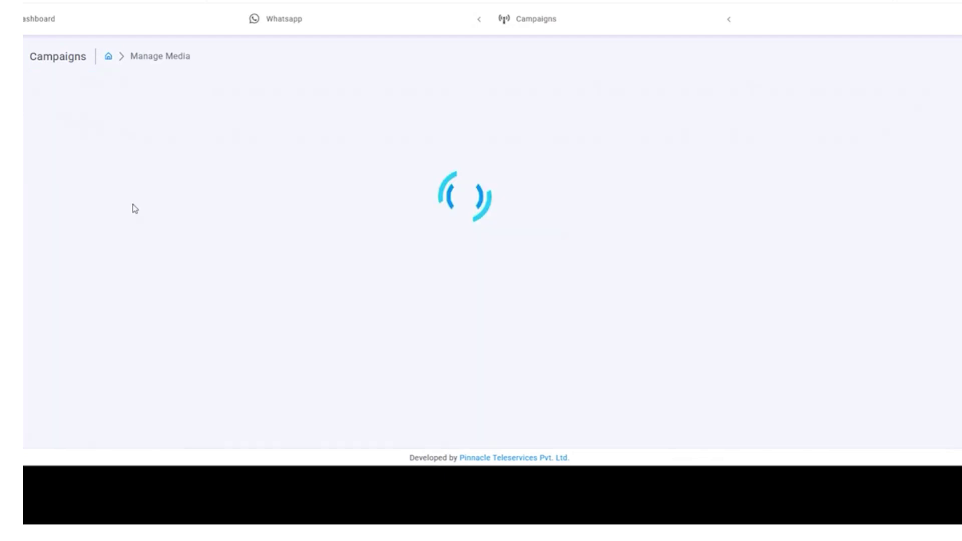
click(323, 151)
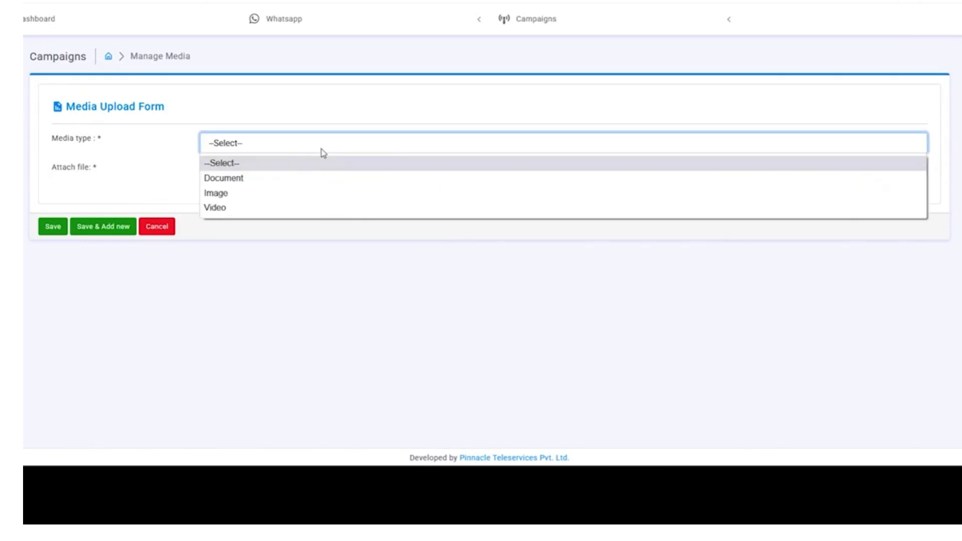
click(293, 198)
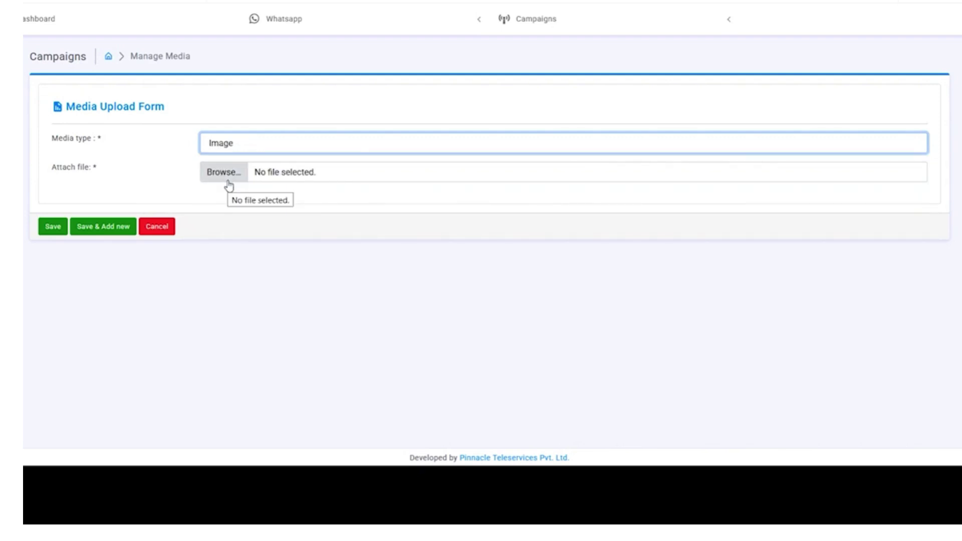
click(248, 145)
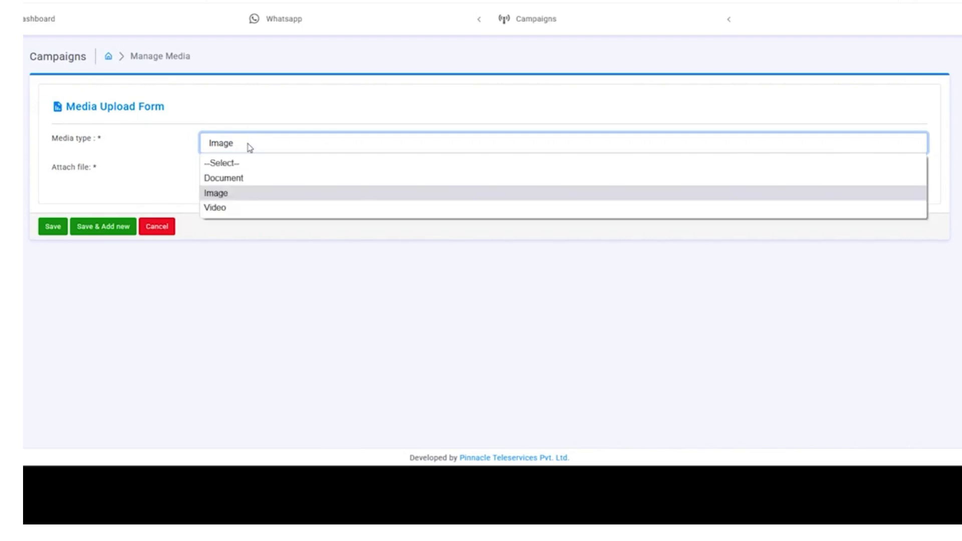
click(261, 201)
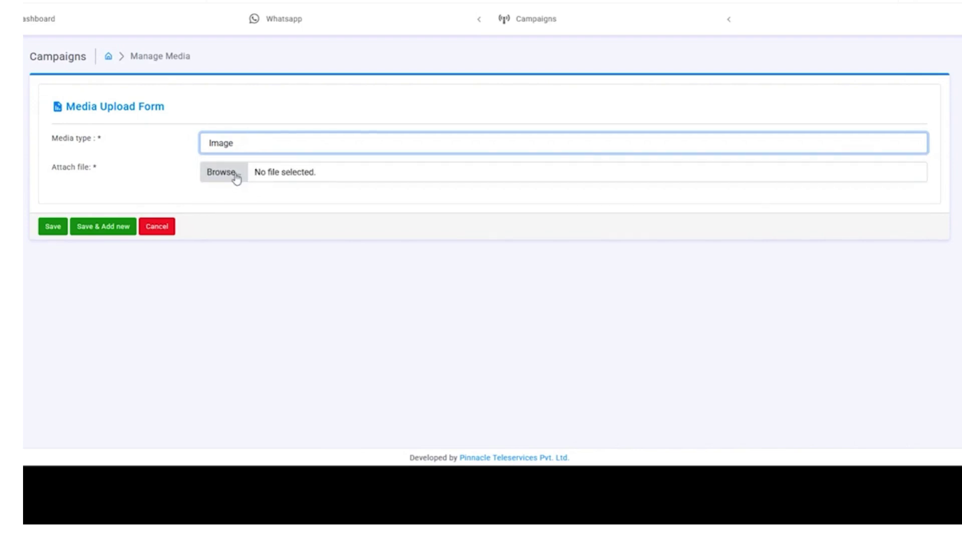
- Attach image sample.jpeg as an Image and save it to the media library
click(236, 176)
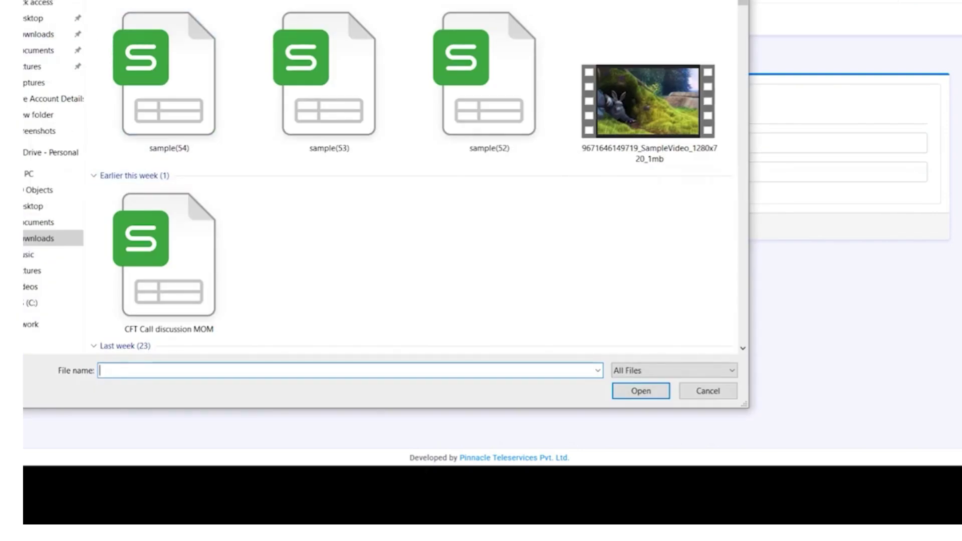
key(Escape)
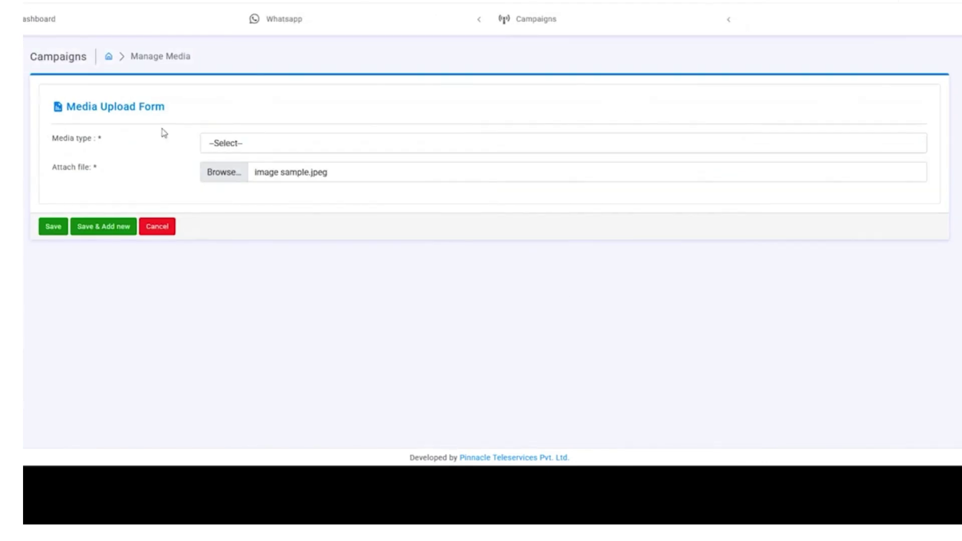
click(234, 150)
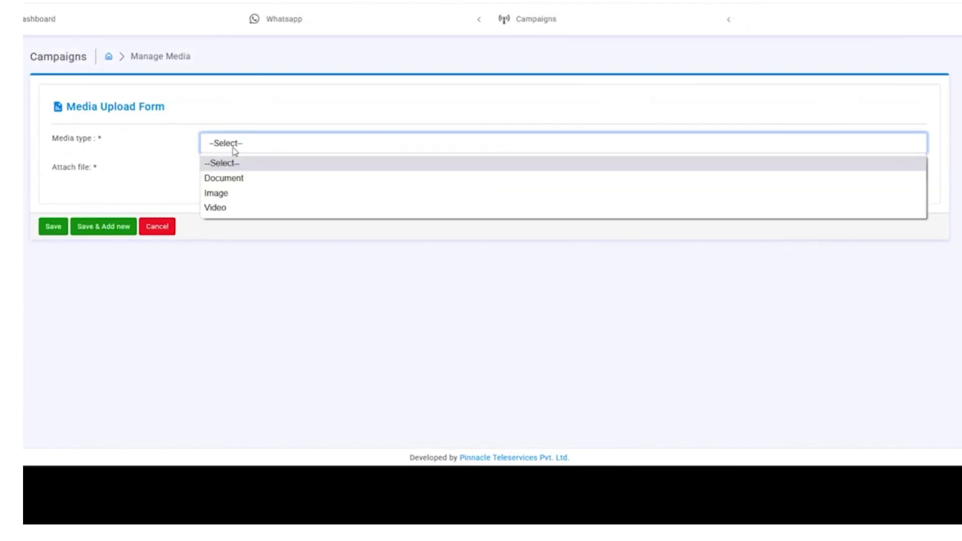
click(268, 199)
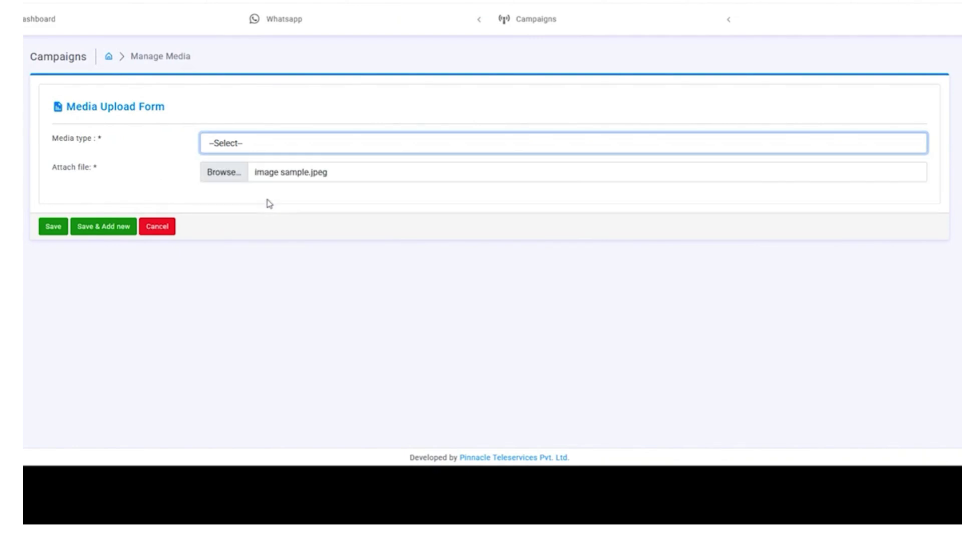
click(210, 182)
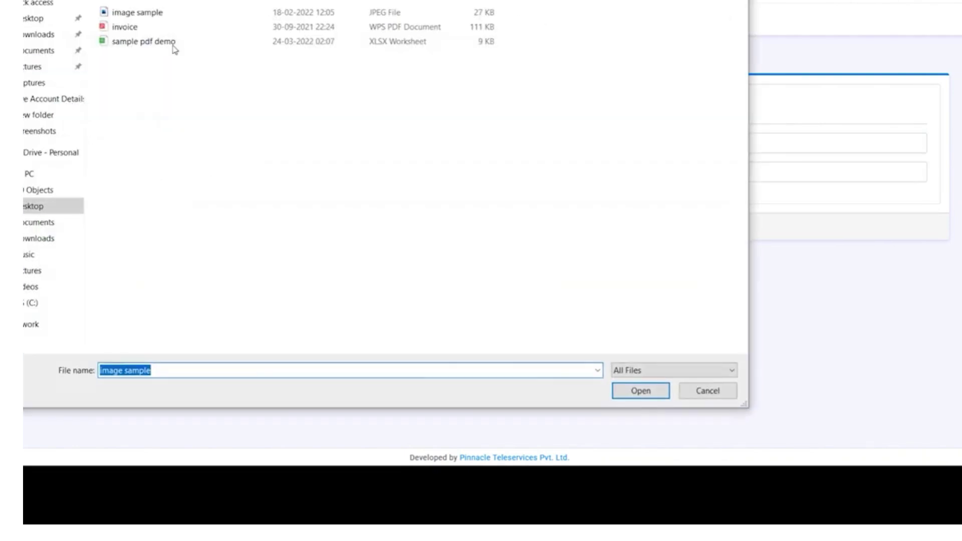
double_click(185, 13)
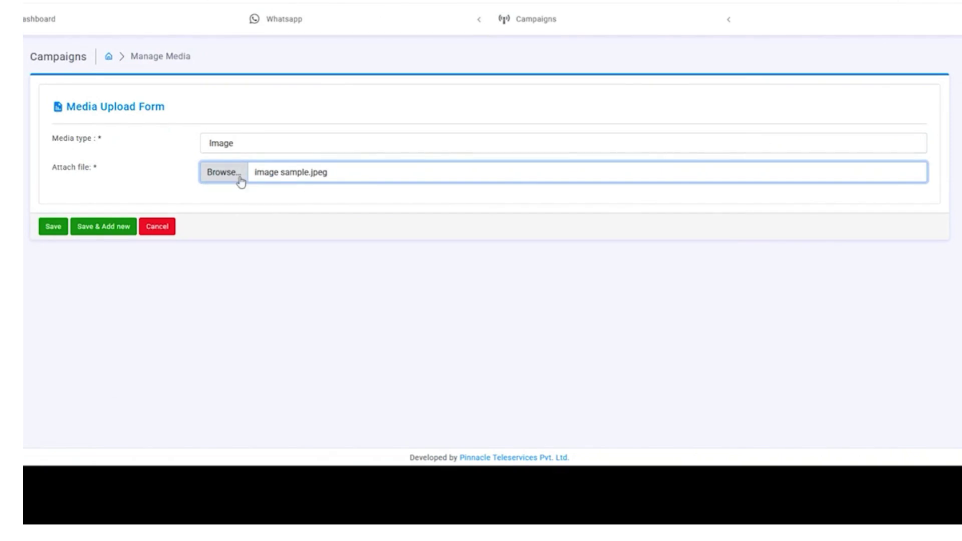
click(53, 228)
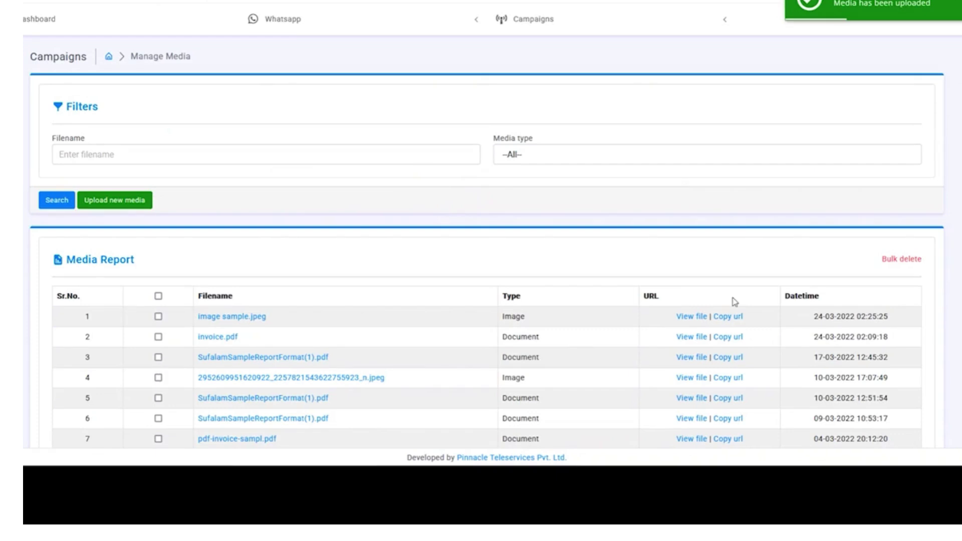
- View the uploaded sample.jpeg from row 1, showing the Tubulu logo, then close it to return to the Media Report
scroll(284, 213, down, 1)
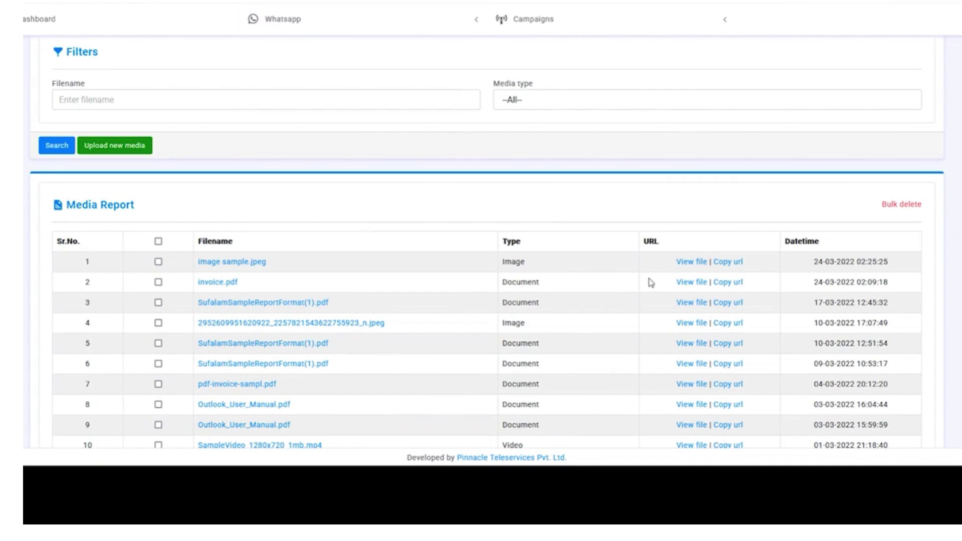
click(691, 266)
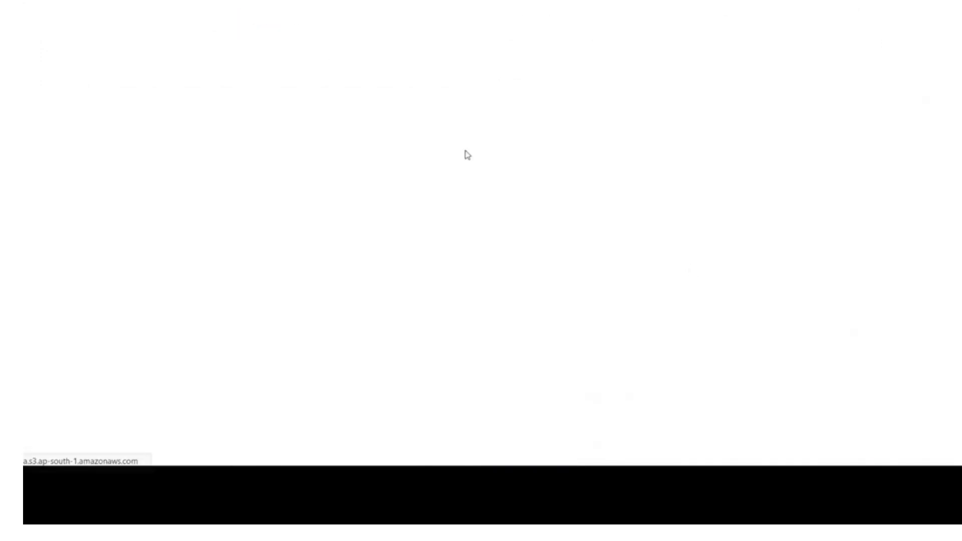
key(ctrl+l)
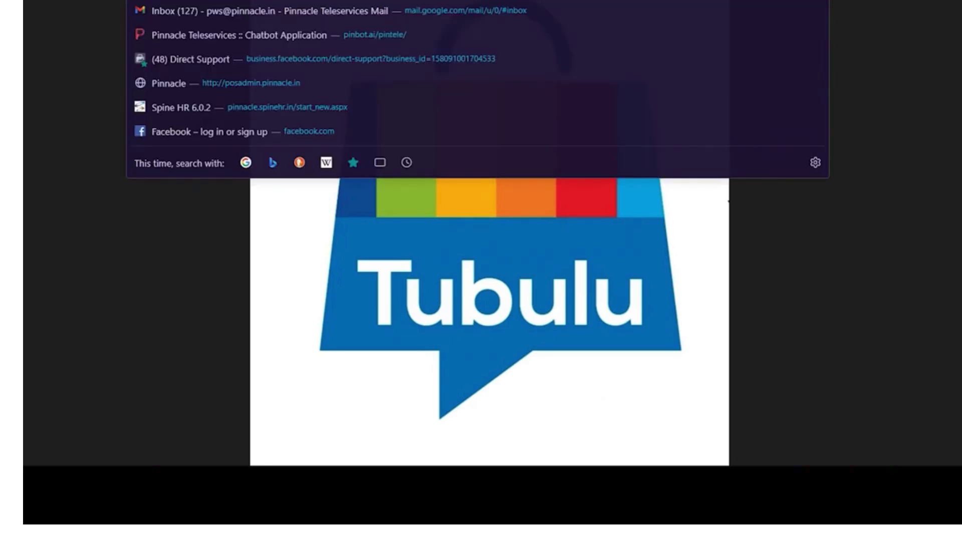
key(ctrl+w)
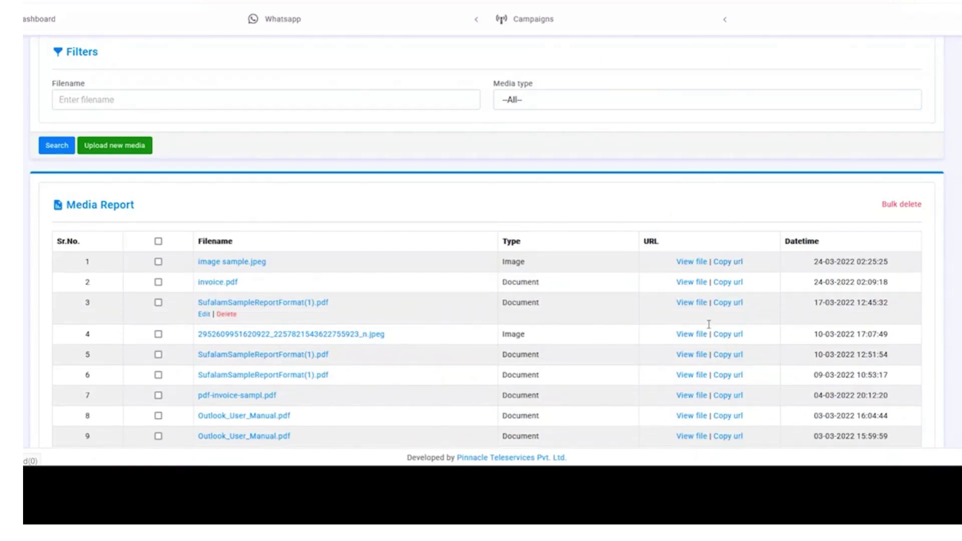
- Tick the sample.jpeg, invoice.pdf and SufalamSampleReportFormat(1).pdf rows in the Media Report
scroll(708, 324, down, 5)
scroll(711, 329, up, 6)
scroll(711, 317, down, 5)
scroll(711, 320, up, 3)
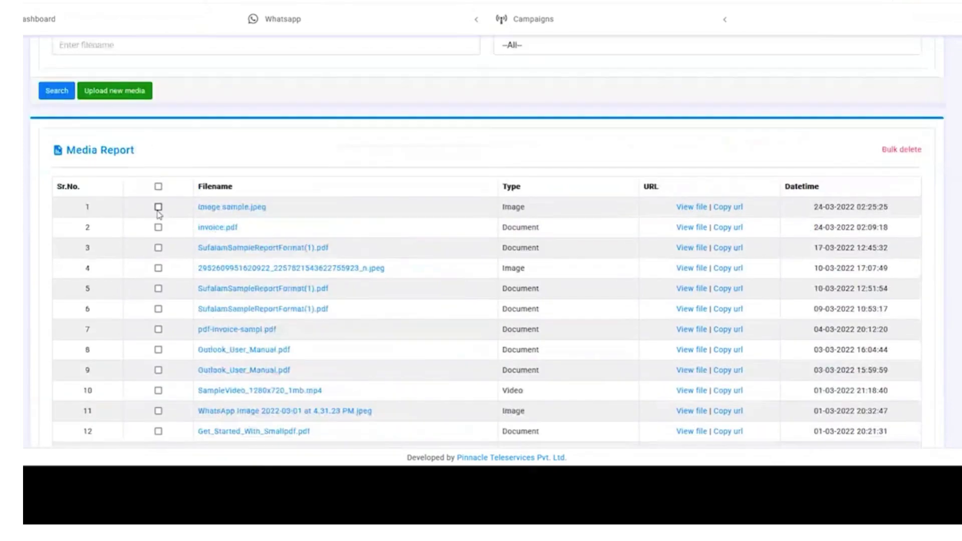
click(158, 207)
click(158, 227)
click(158, 247)
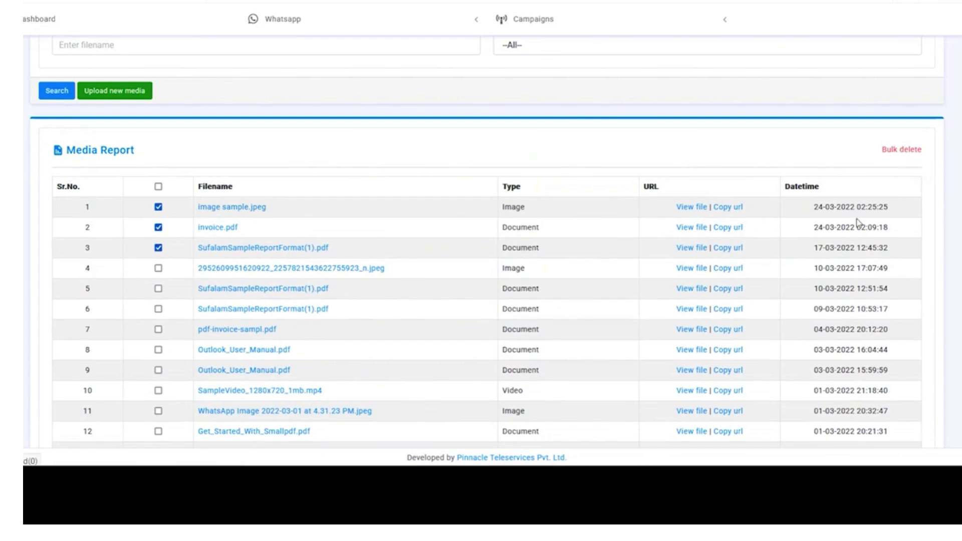
- Clear the selection so only the invoice.pdf row stays ticked
scroll(851, 229, up, 1)
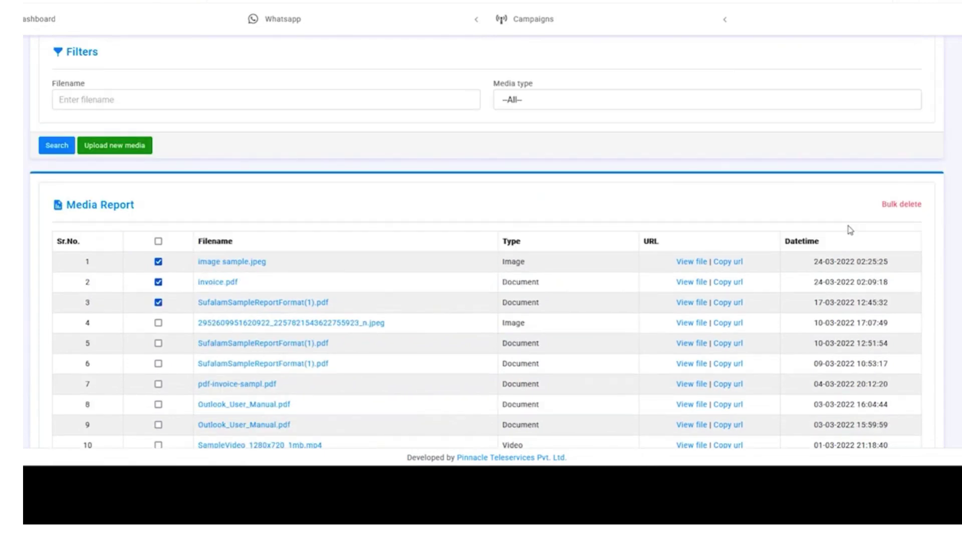
scroll(850, 230, down, 4)
scroll(159, 323, up, 5)
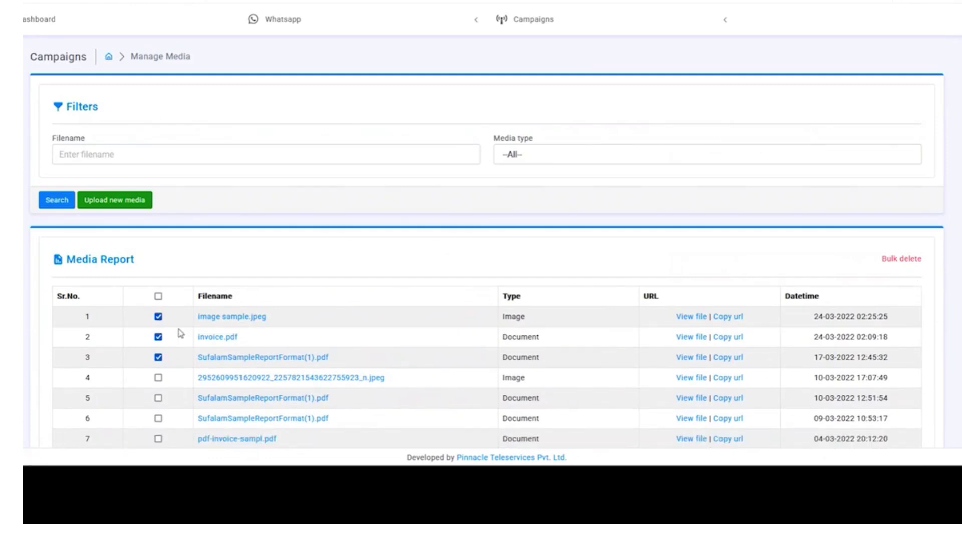
click(159, 317)
click(159, 339)
click(159, 358)
click(158, 338)
- Bulk delete invoice.pdf, confirming forced deletion of its linked records
click(901, 259)
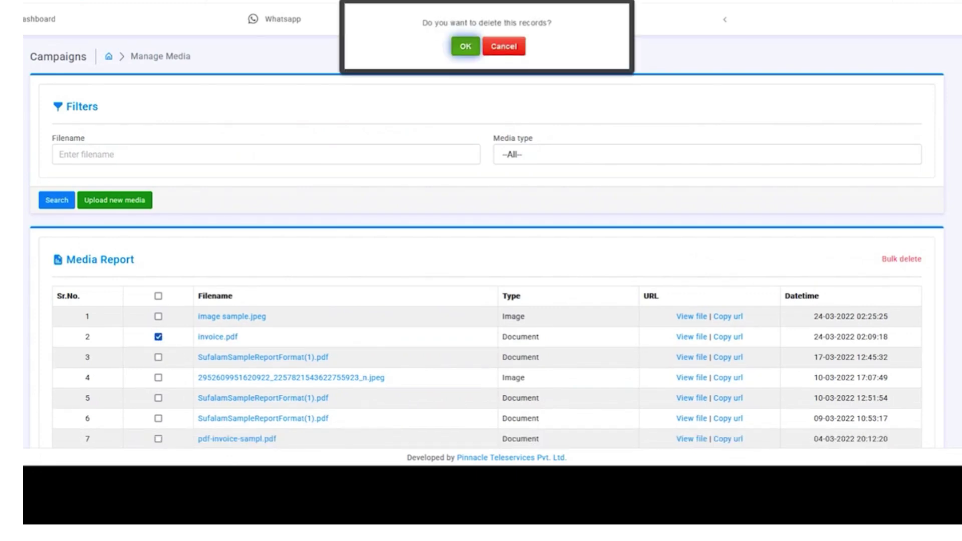
click(460, 48)
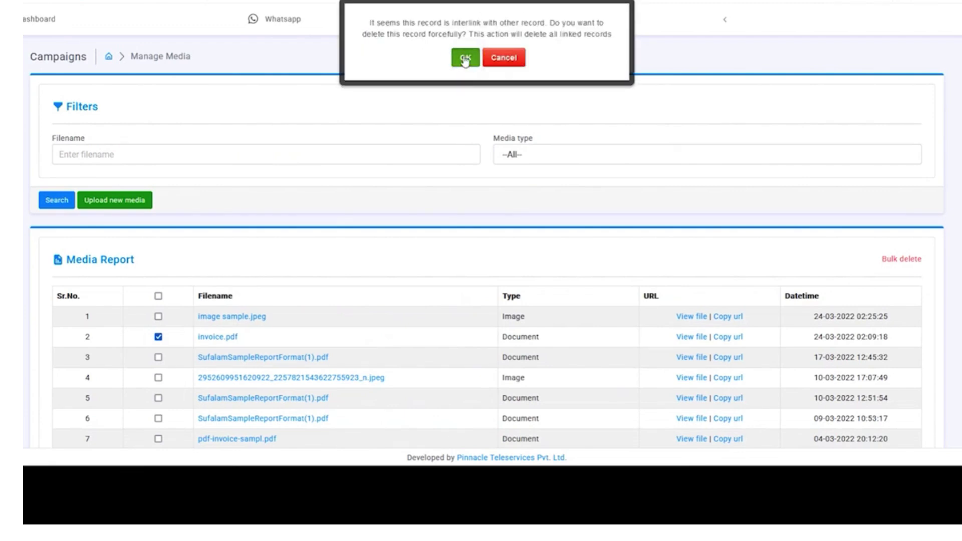
click(465, 59)
scroll(478, 219, down, 1)
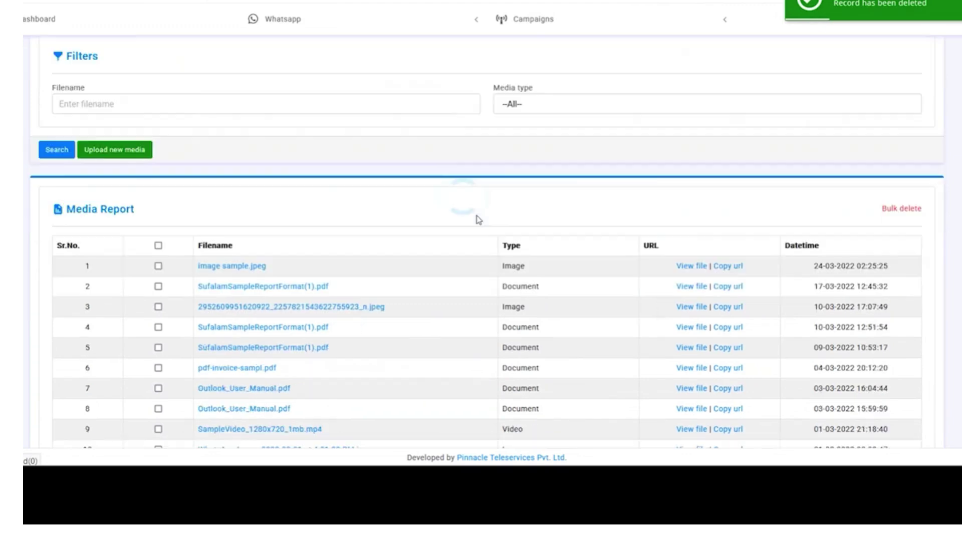
scroll(296, 280, down, 2)
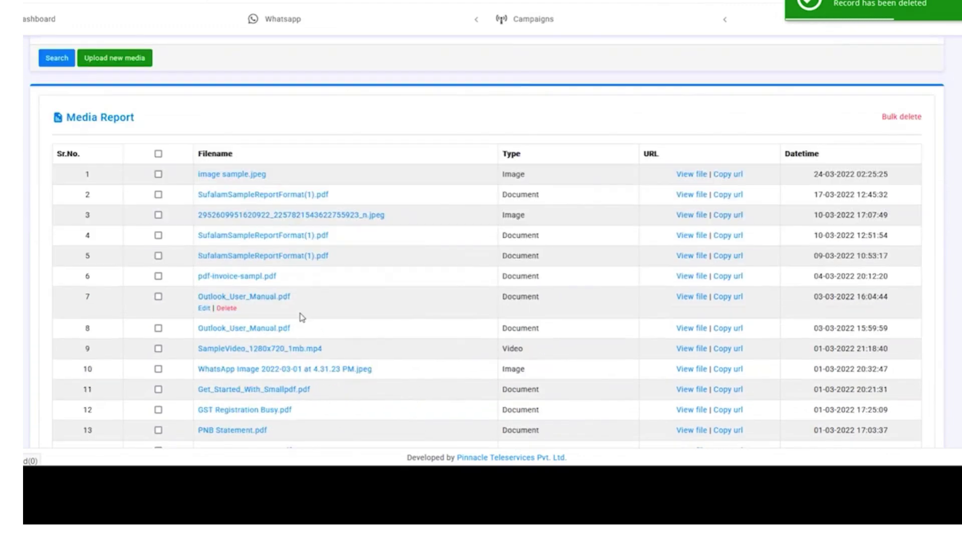
scroll(302, 317, down, 2)
scroll(305, 312, up, 5)
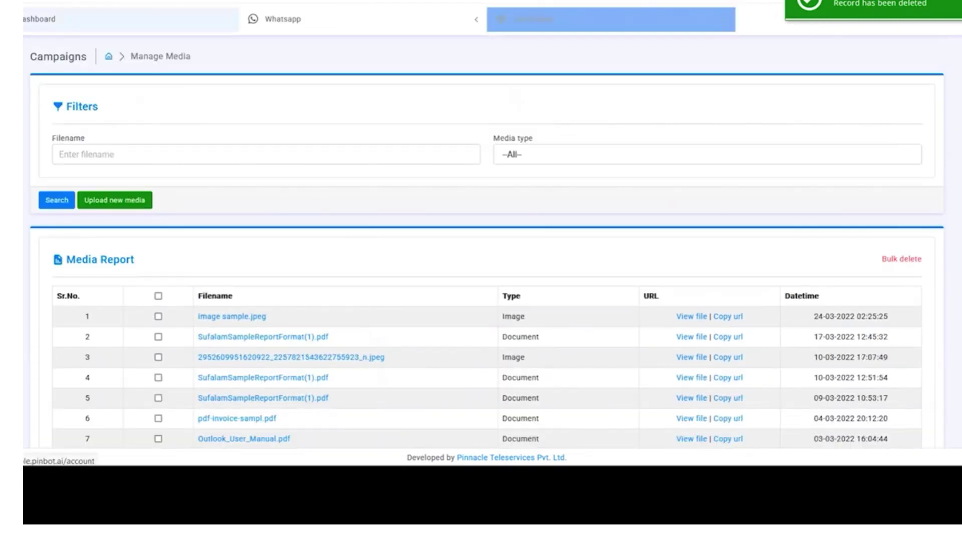
- Show the Dashboard's 30-day totals (137 submitted, 135 sent, 134 delivered, 1 failed), opening and collapsing Campaigns
click(39, 19)
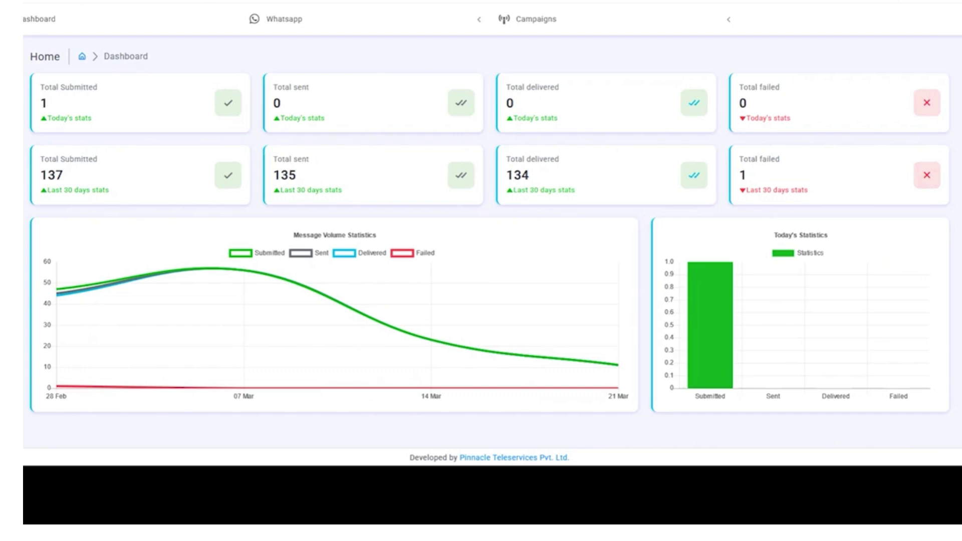
click(633, 35)
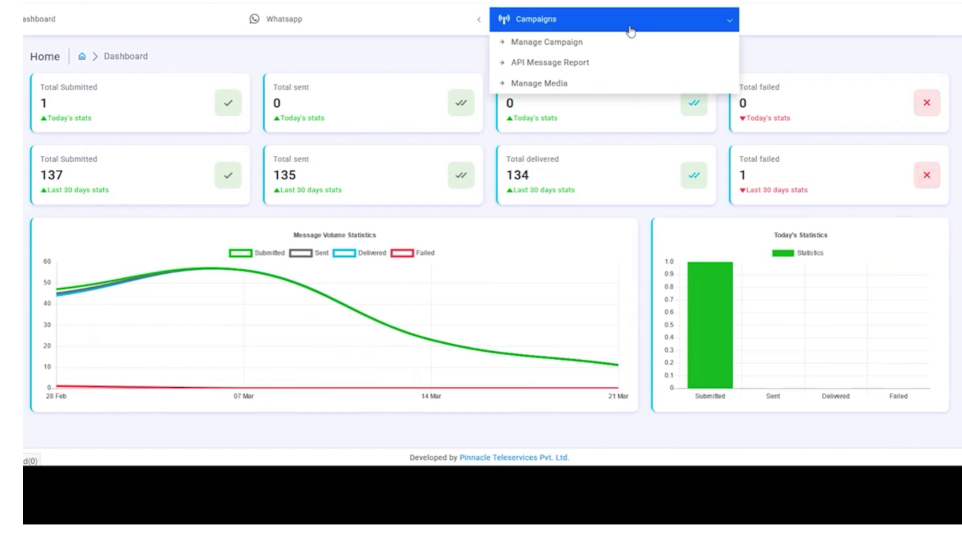
click(630, 31)
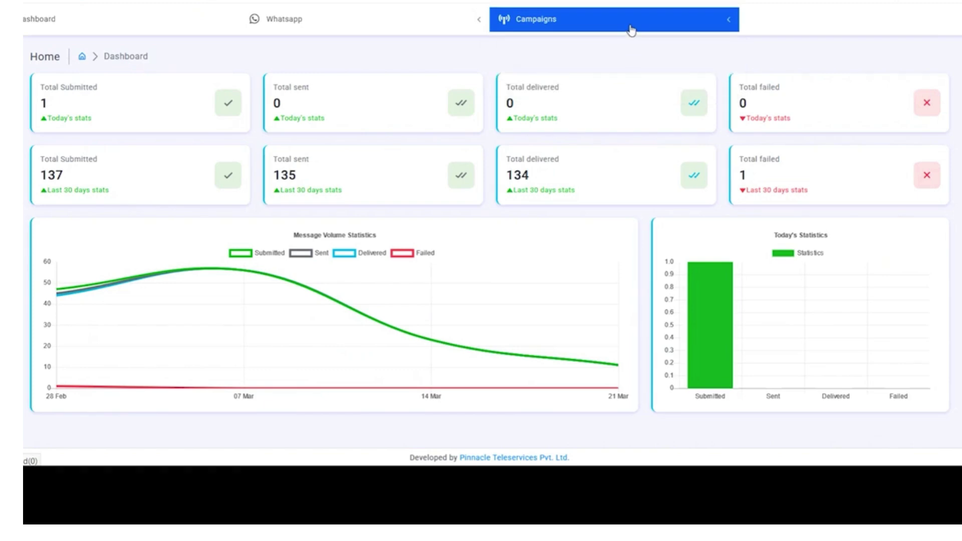